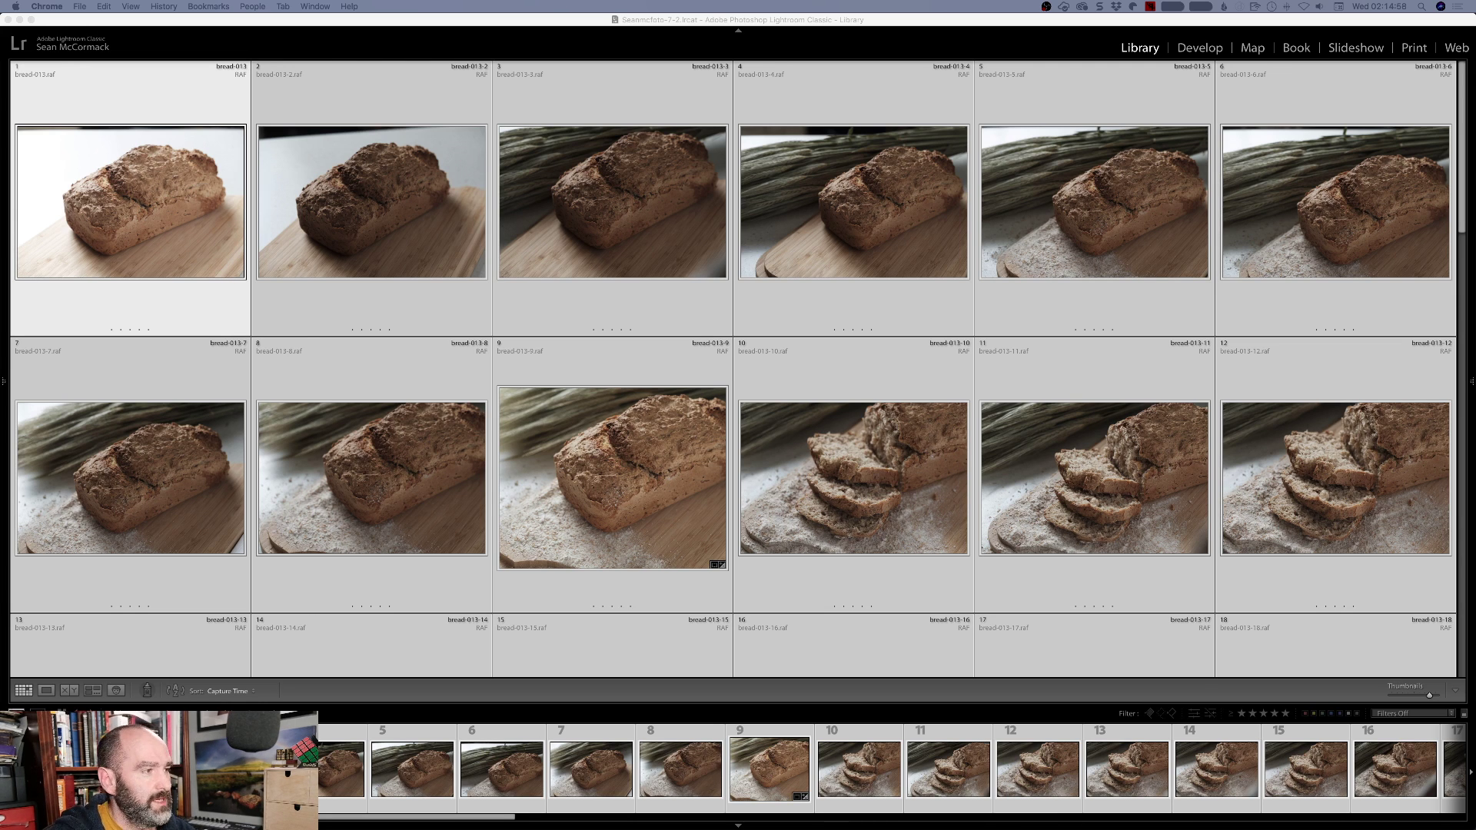
# Select the first row of six bread photos in the grid
pyautogui.click(205, 320)
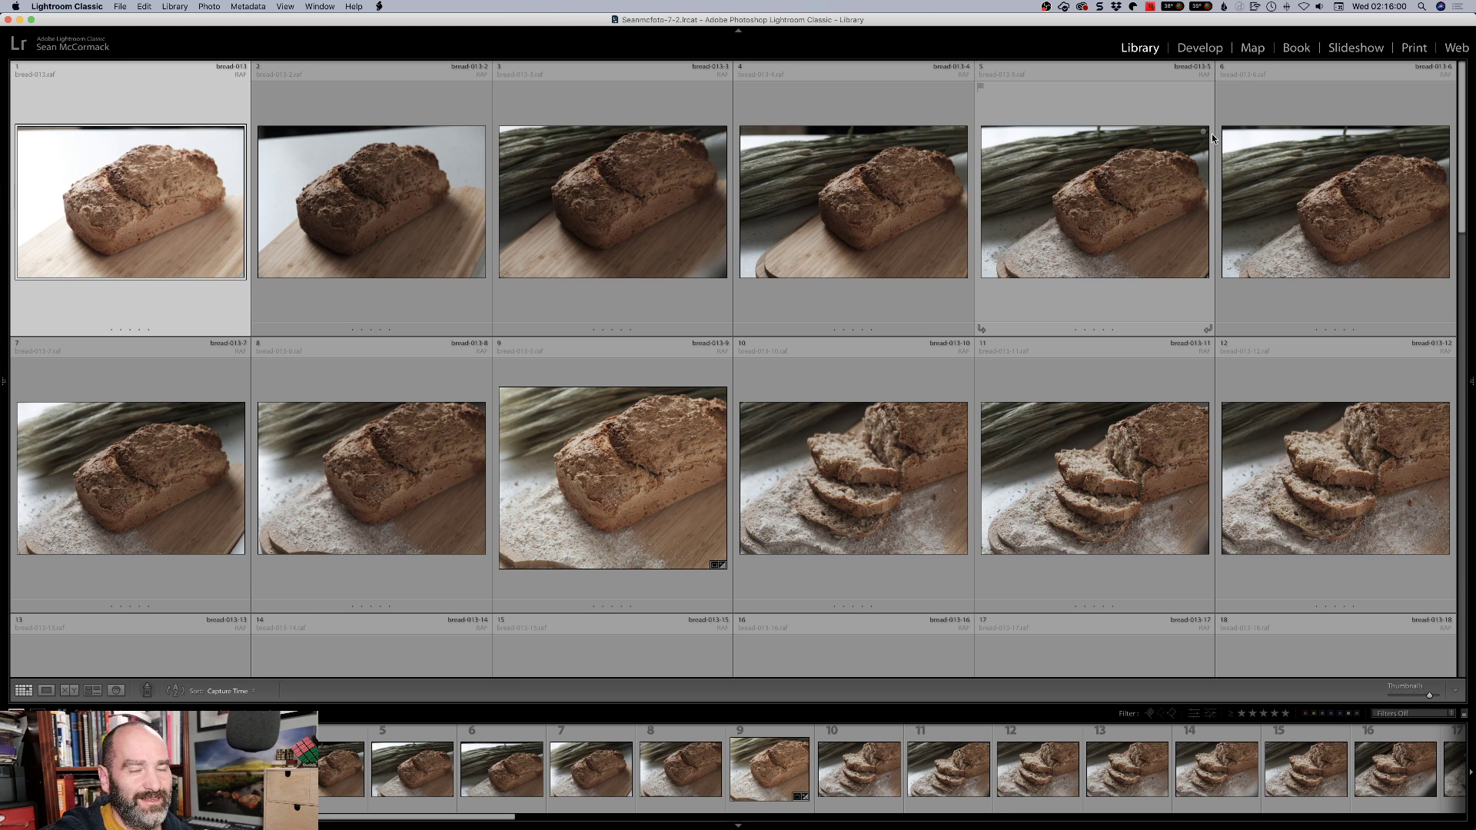
pyautogui.scroll(-3, 1087, 112)
pyautogui.scroll(3, 1114, 155)
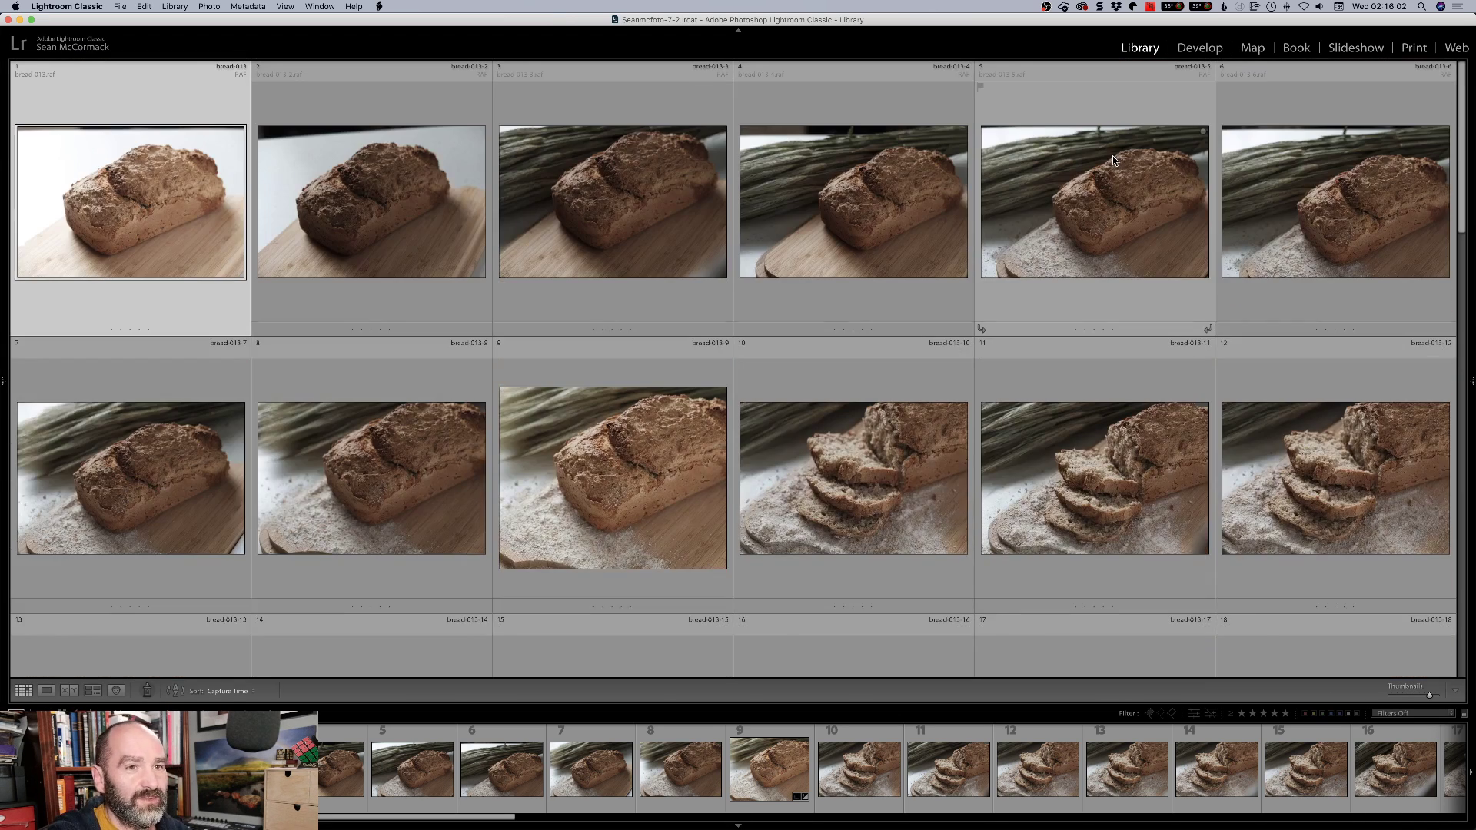
pyautogui.keyDown('shift'); pyautogui.click(1314, 163); pyautogui.keyUp('shift')
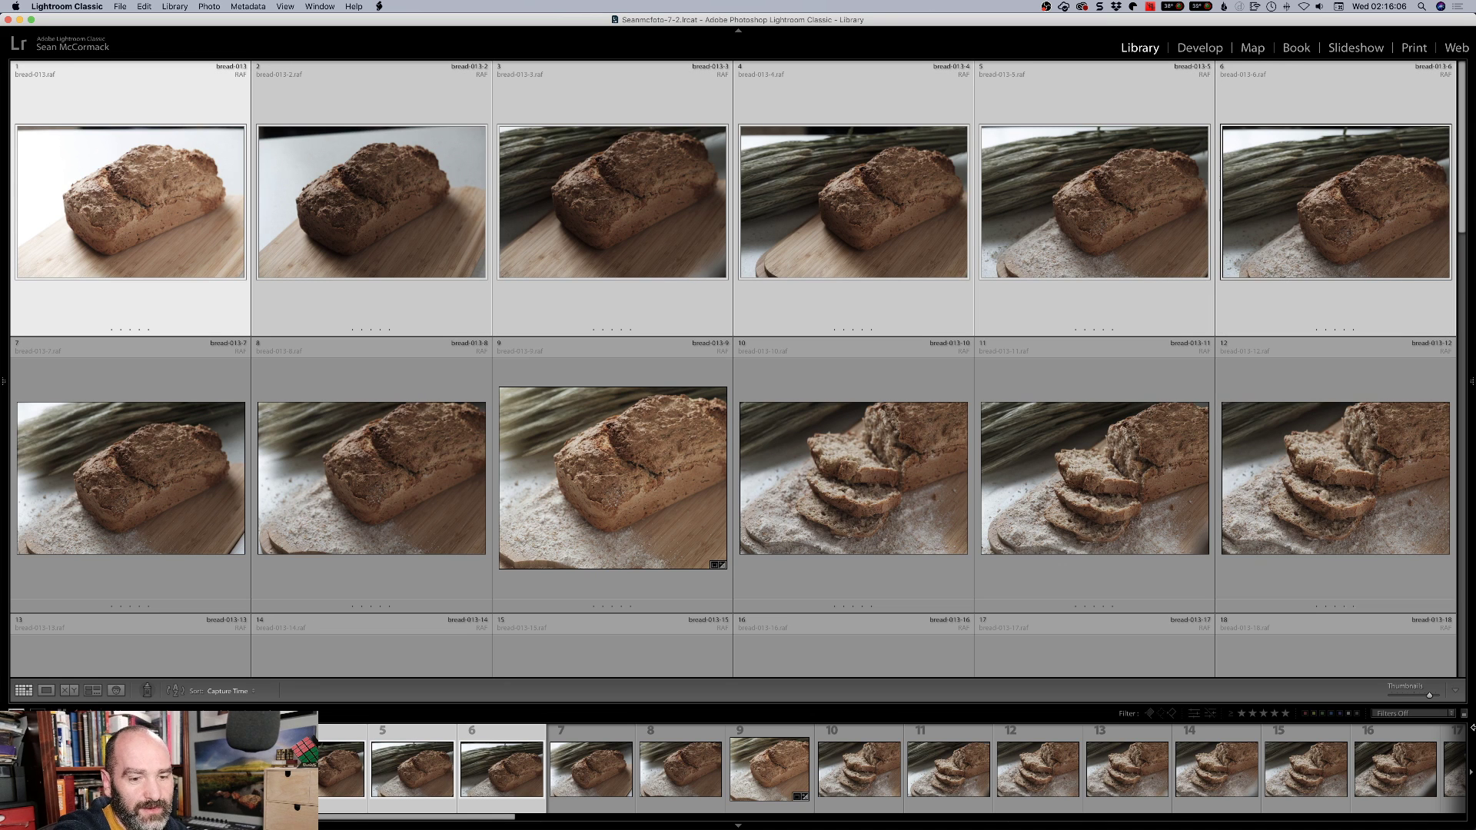
pyautogui.moveTo(1410, 695); pyautogui.dragTo(1428, 696)
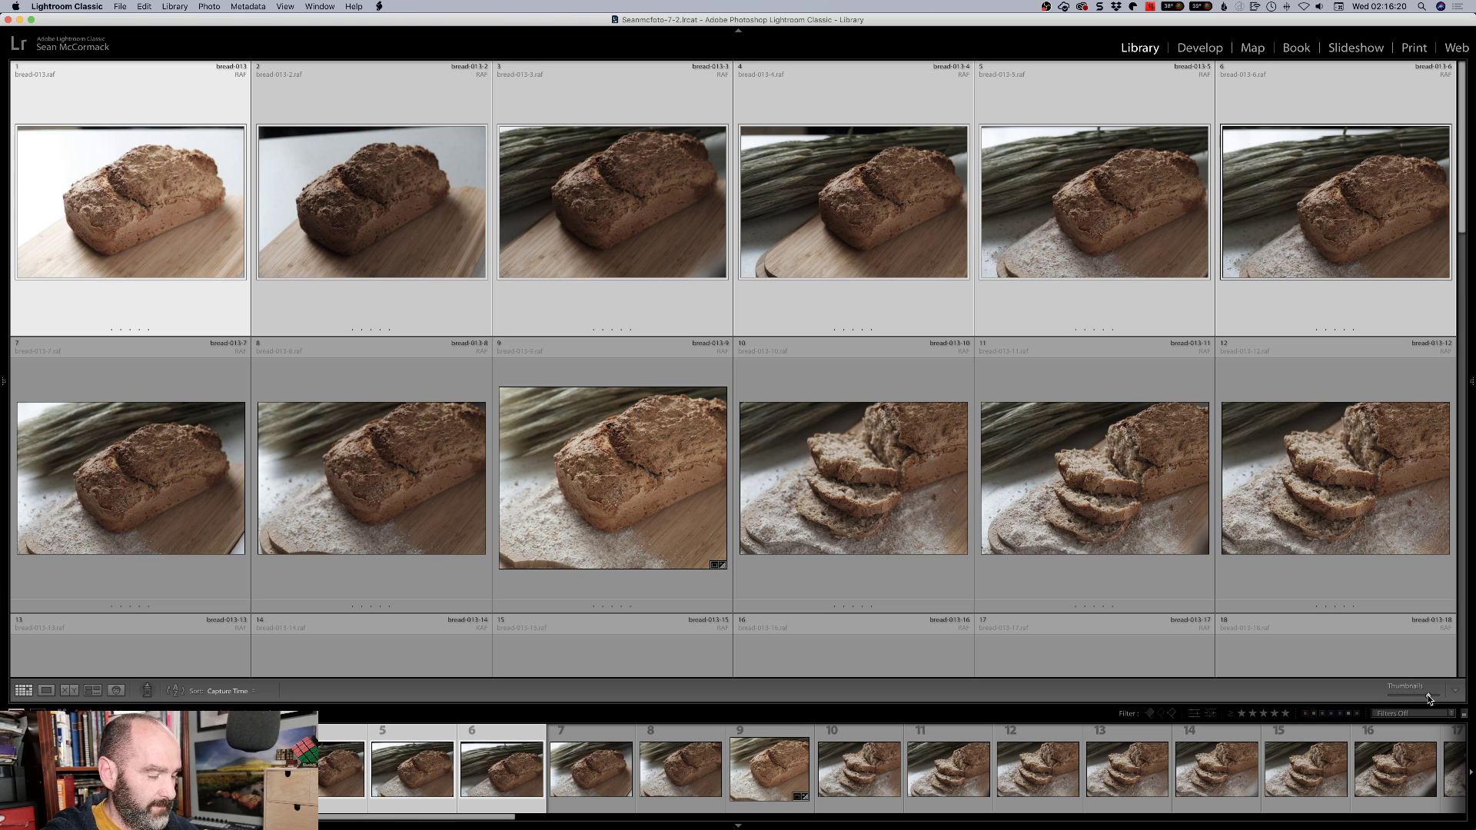
# Select all the bread photos and start renaming them with the D-C-S file naming template
pyautogui.press('super+a')
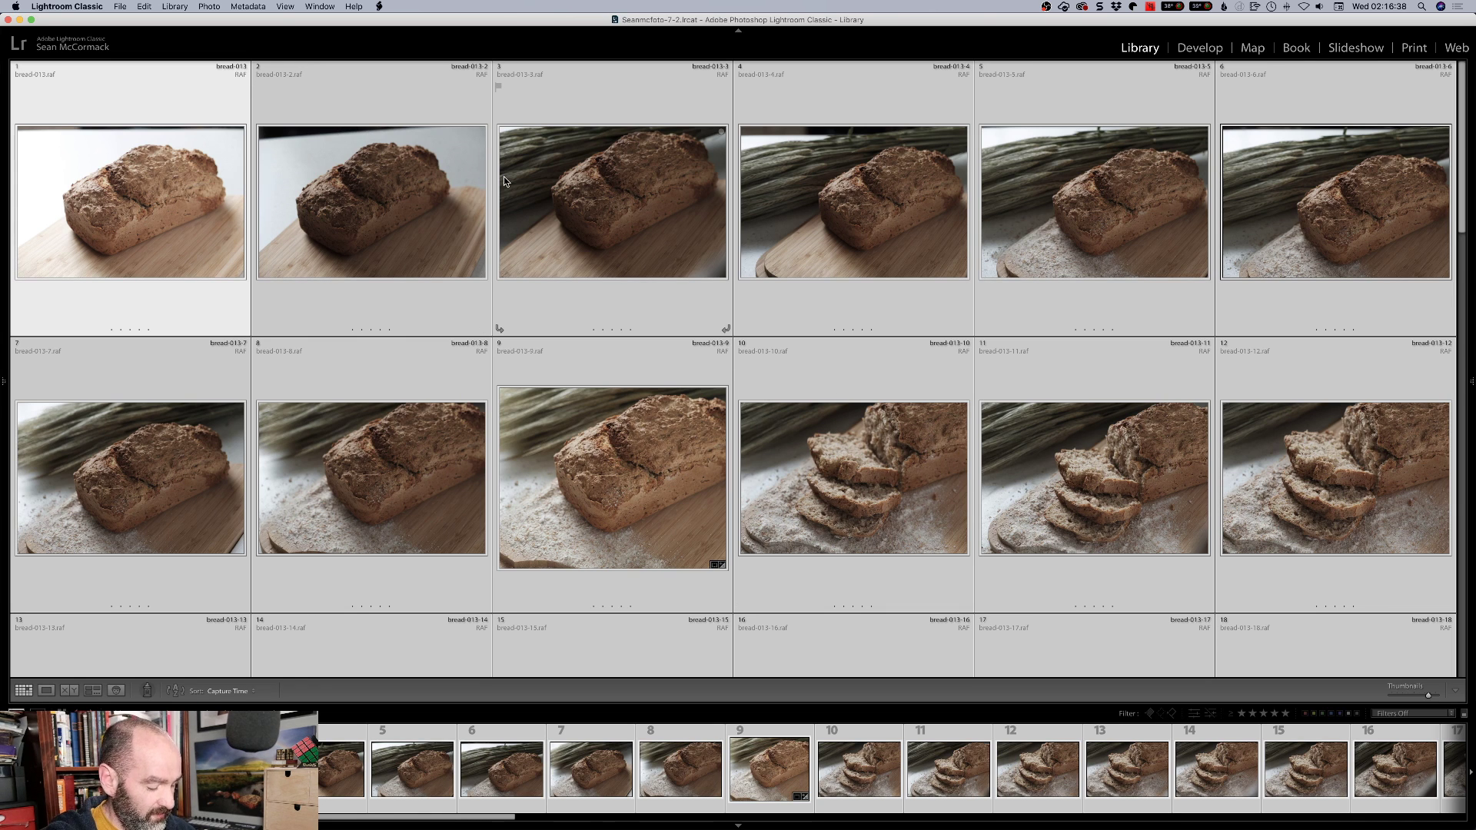
pyautogui.press('F2')
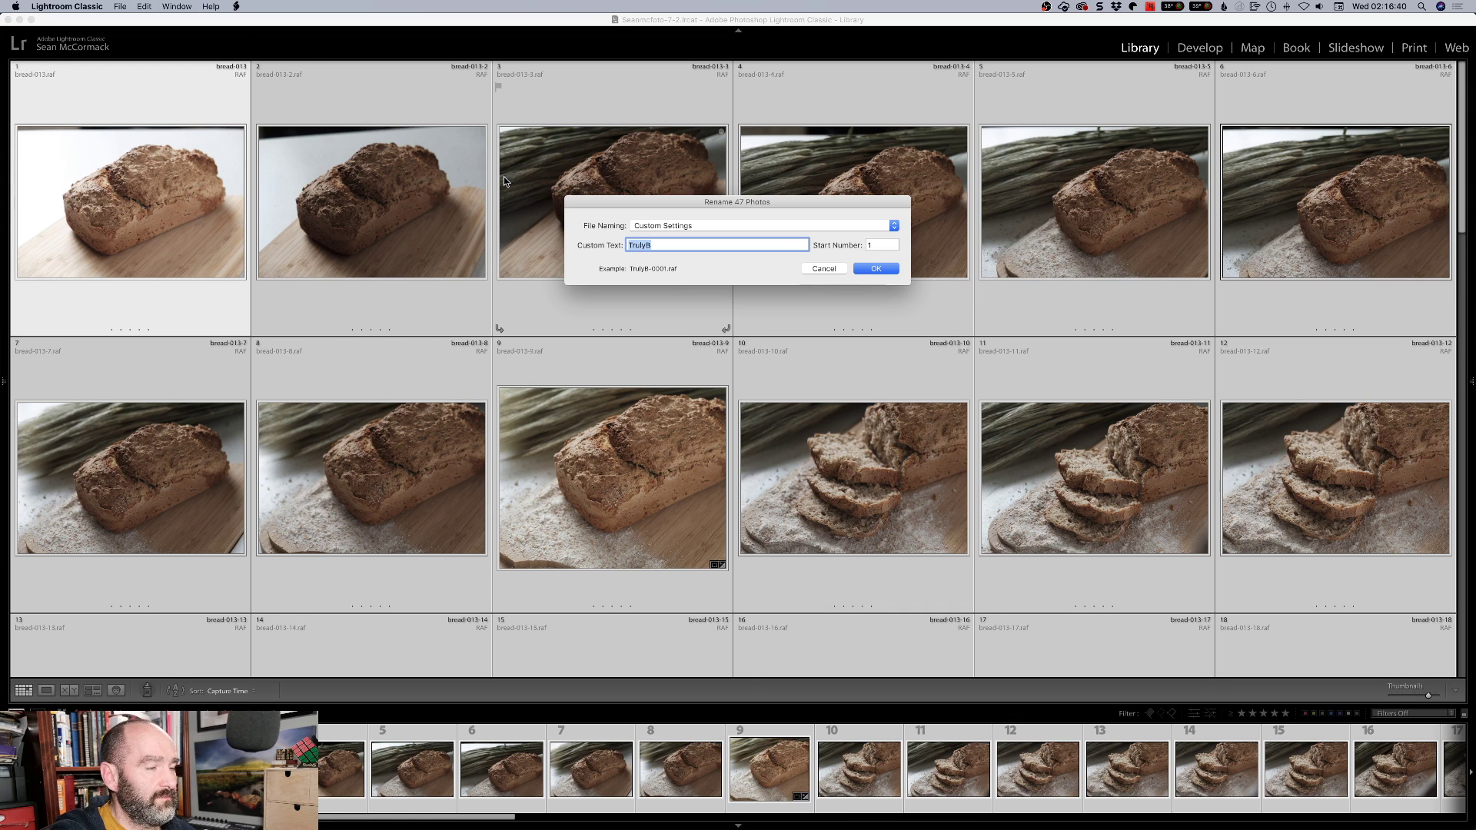
pyautogui.press('BackSpace')
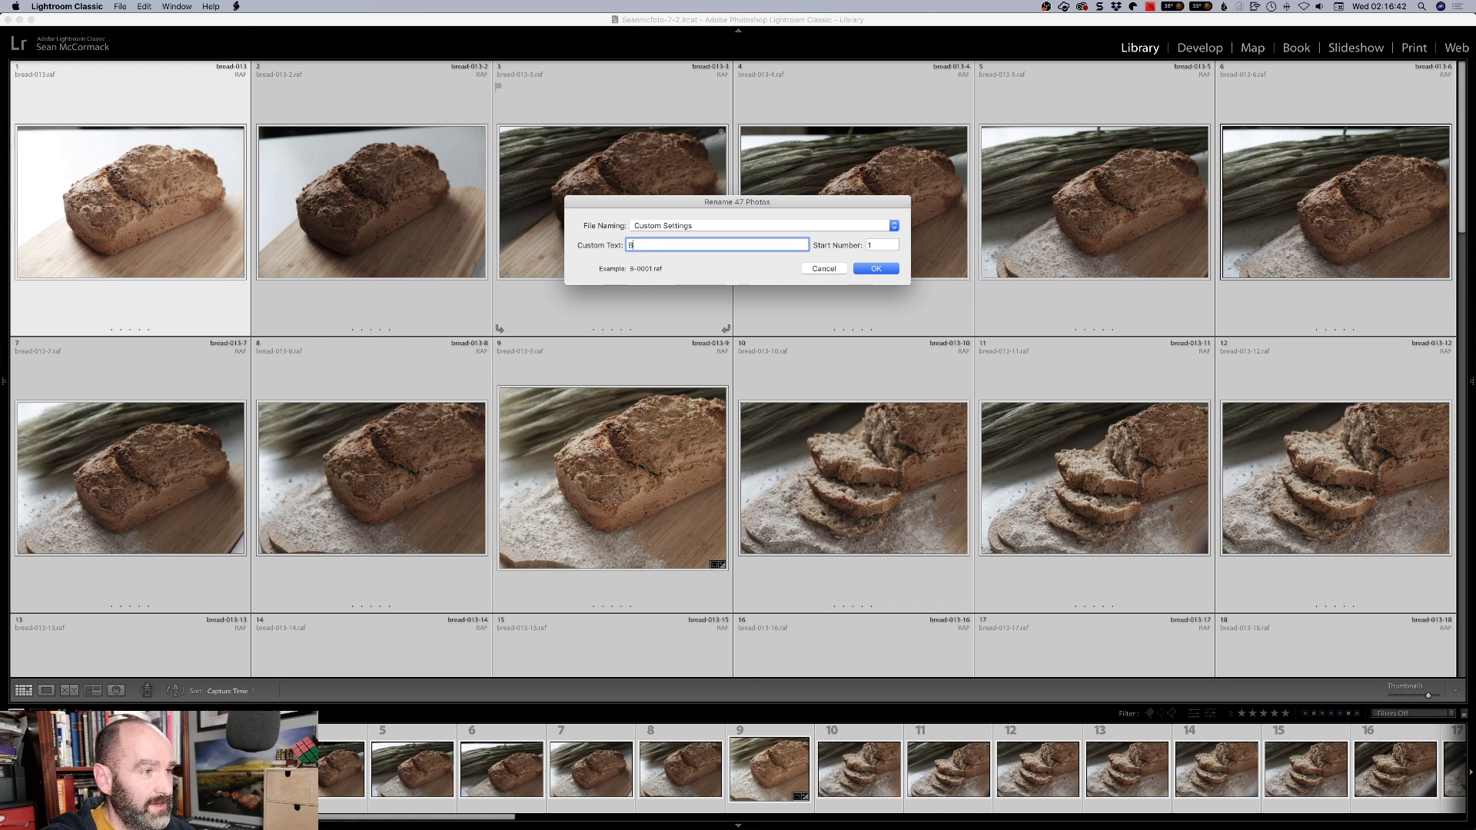
pyautogui.click(644, 225)
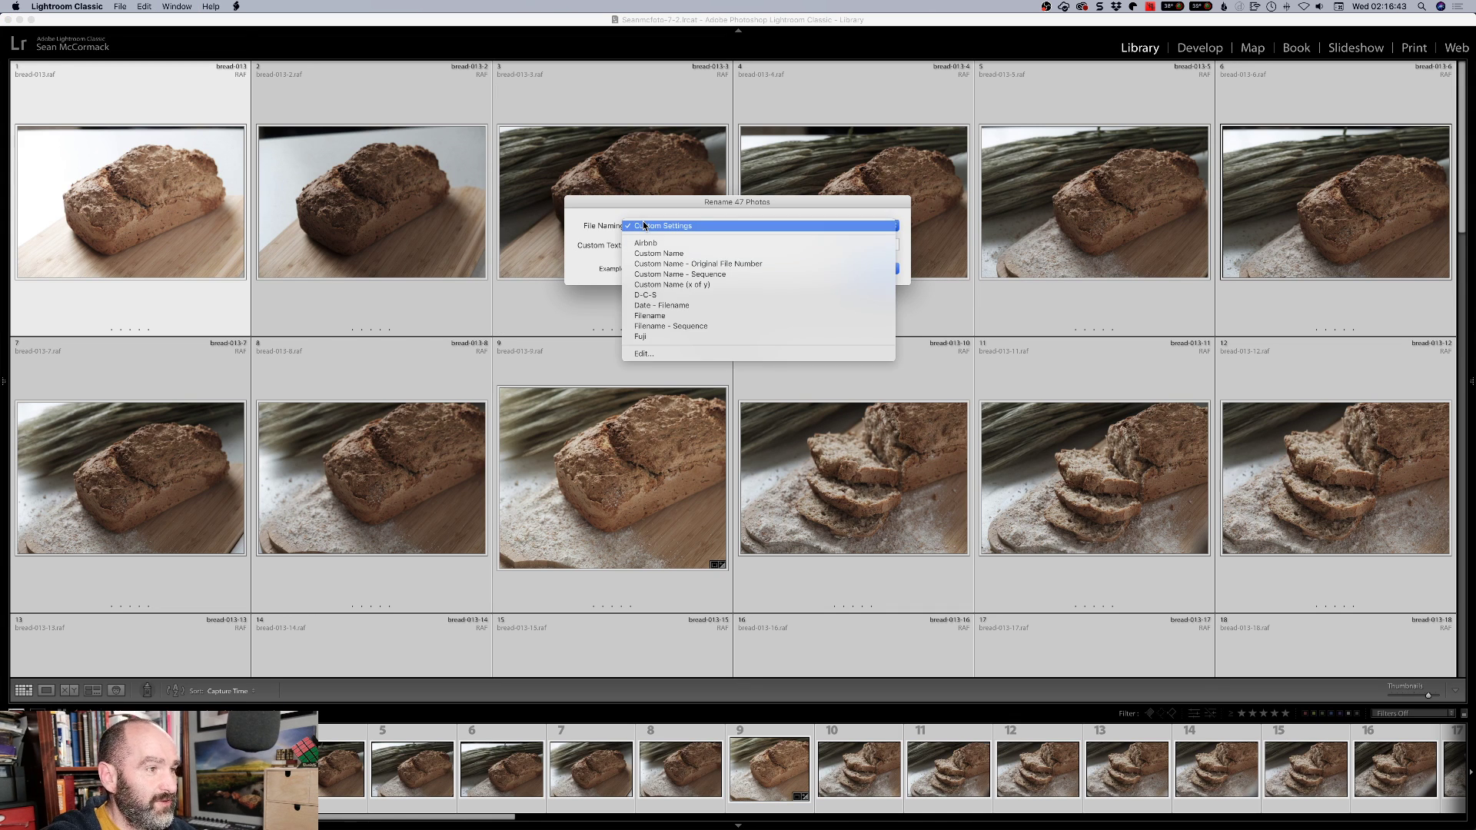
pyautogui.click(669, 293)
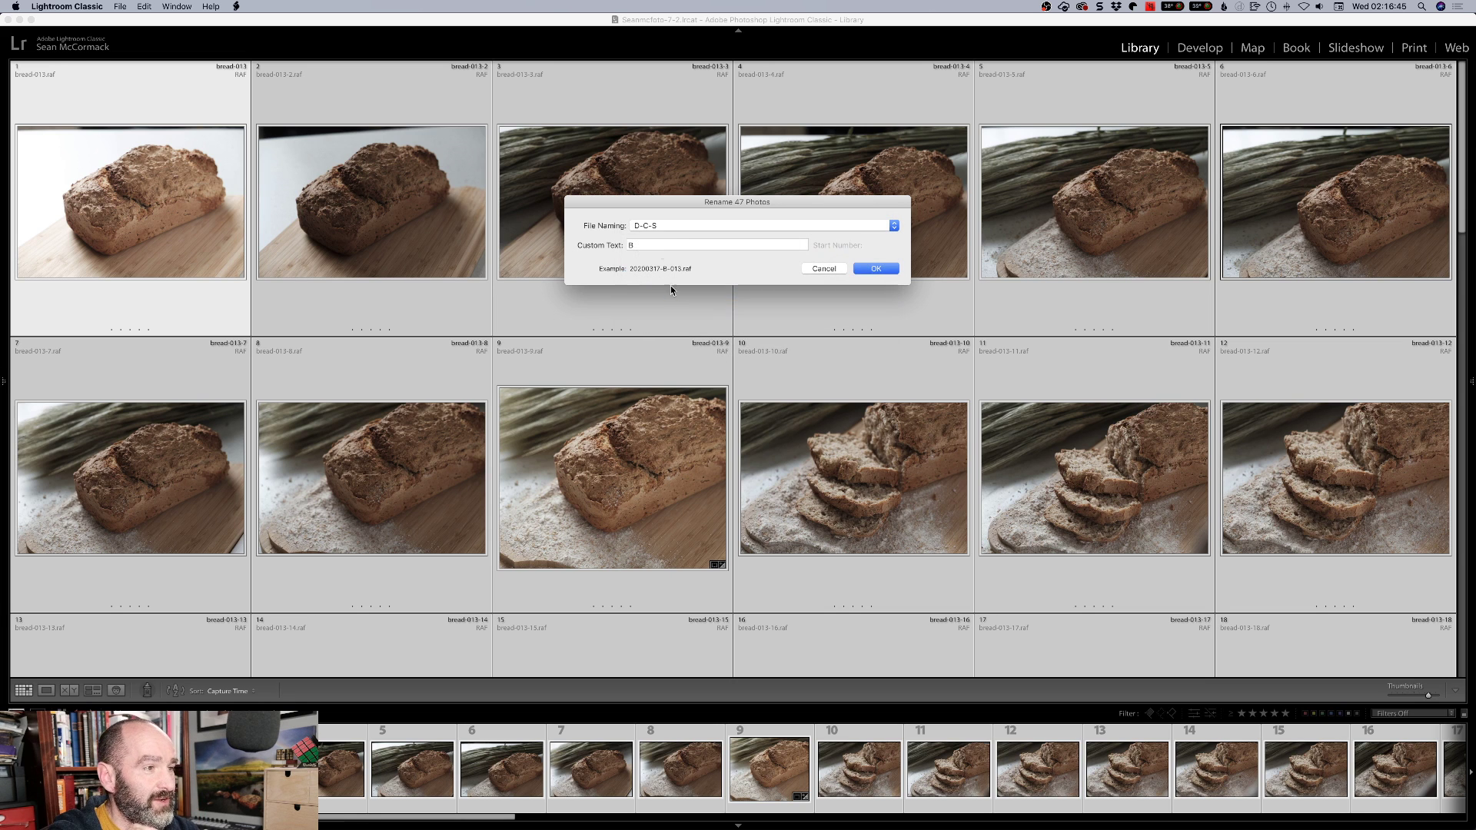
pyautogui.click(658, 246)
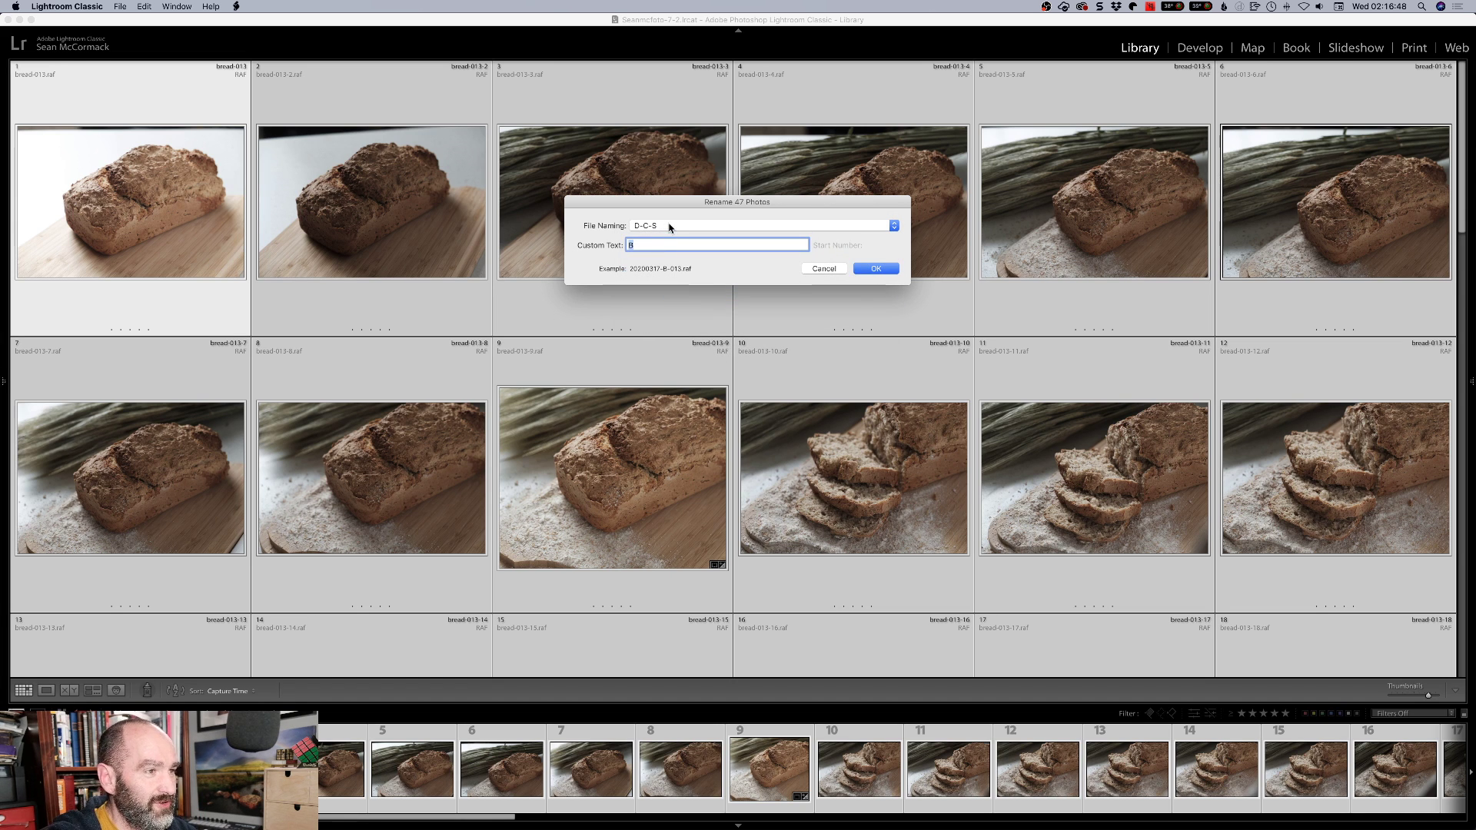
# Edit the D-C-S filename template, replacing the filename number suffix with Sequence # (0001)
pyautogui.click(664, 226)
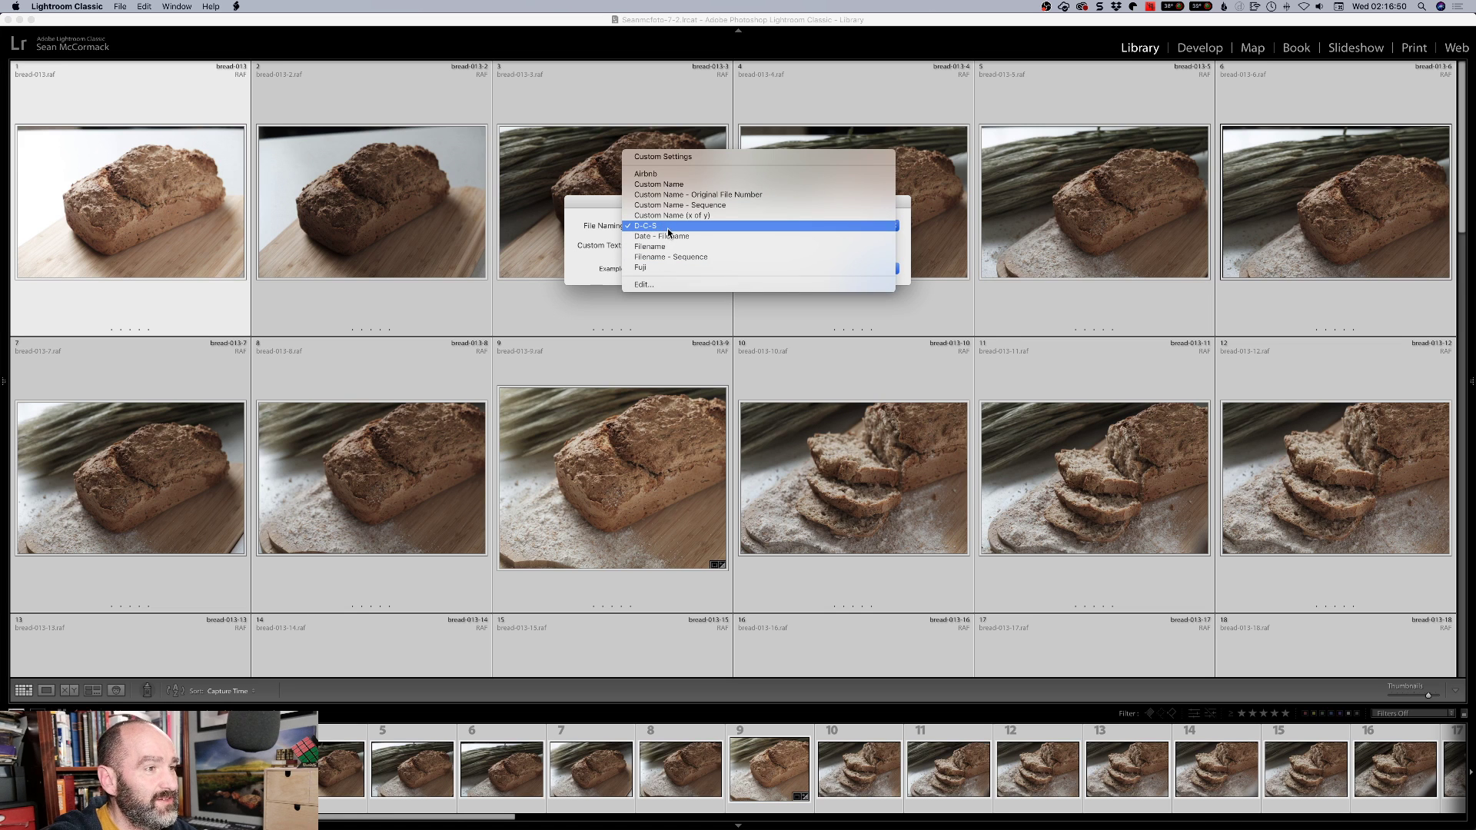
pyautogui.click(653, 284)
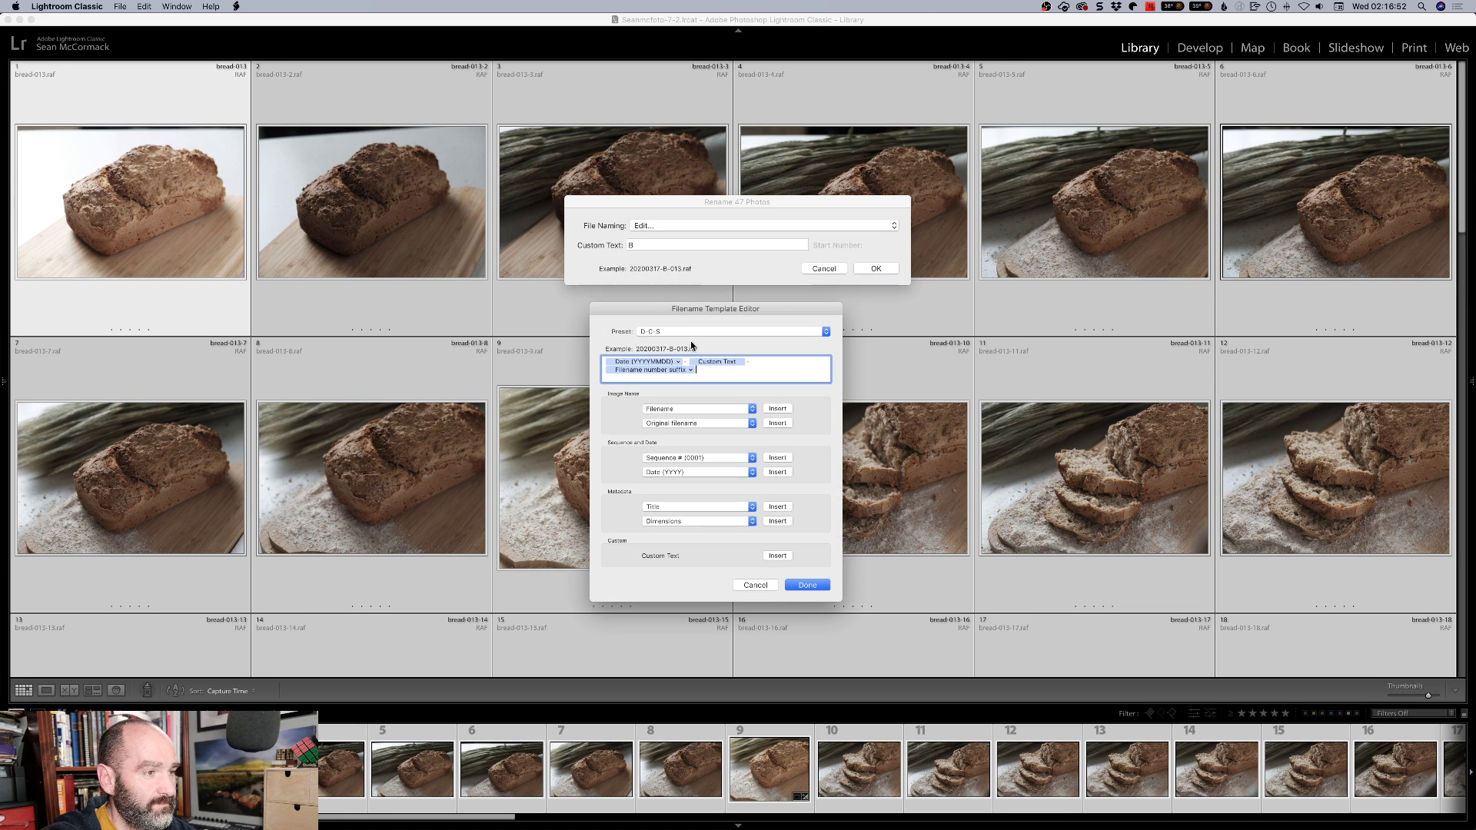
pyautogui.click(703, 371)
pyautogui.press('BackSpace')
pyautogui.press('BackSpace')
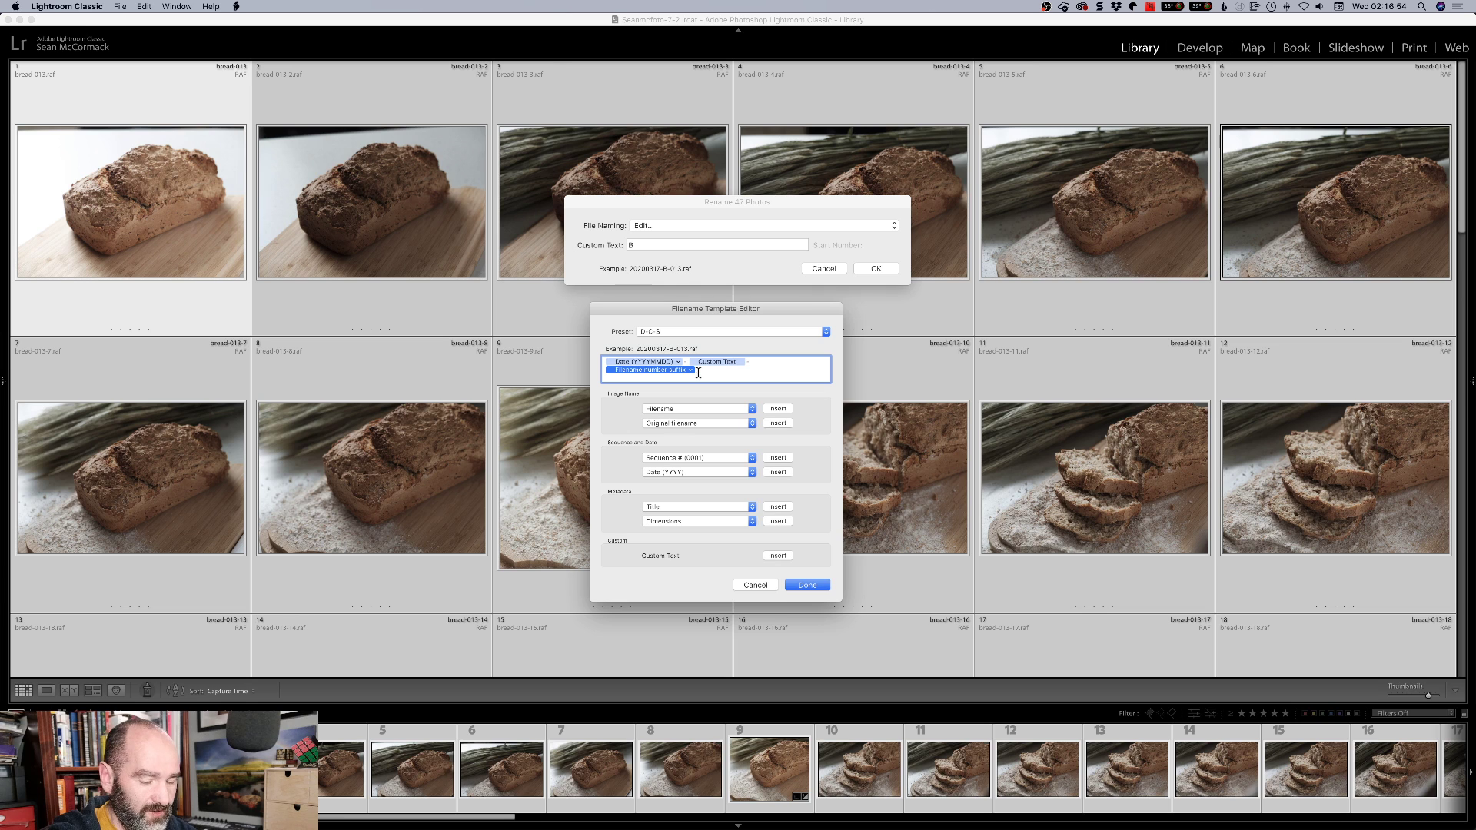
pyautogui.click(719, 424)
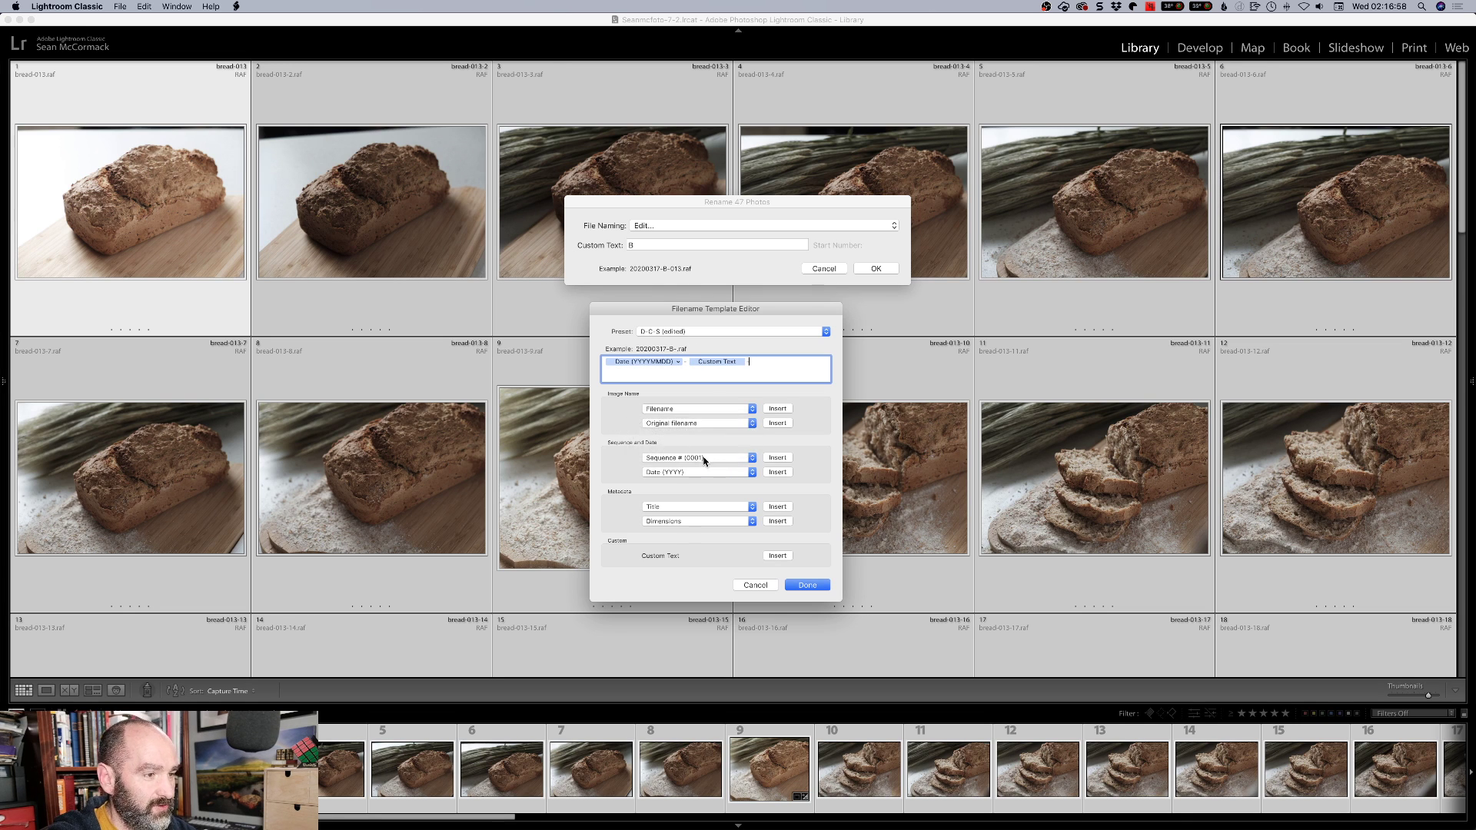
pyautogui.click(706, 459)
pyautogui.click(706, 459)
pyautogui.click(777, 458)
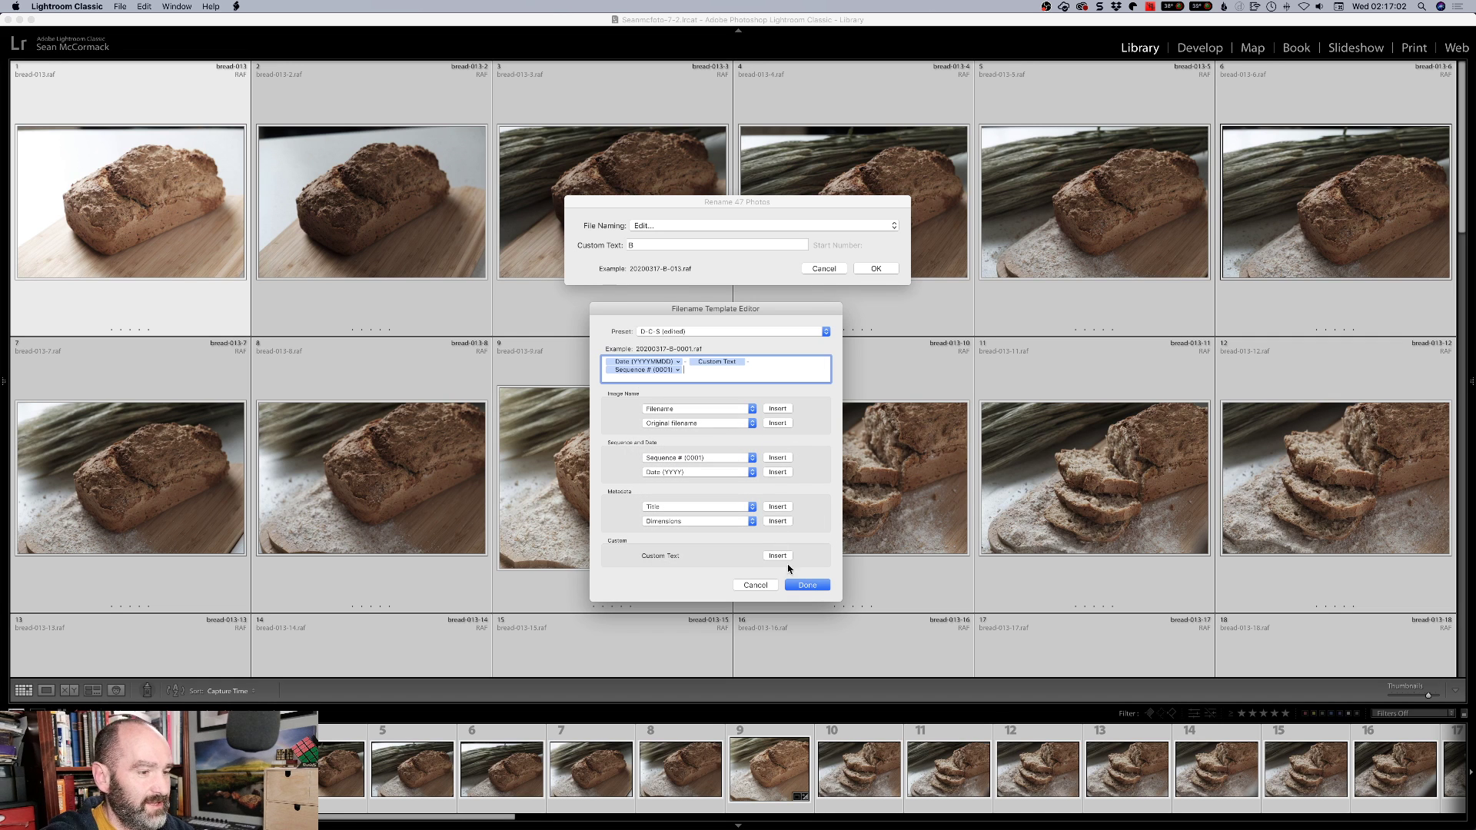
pyautogui.click(804, 586)
# Set the custom text to Bread and rename all the selected photos
pyautogui.click(641, 246)
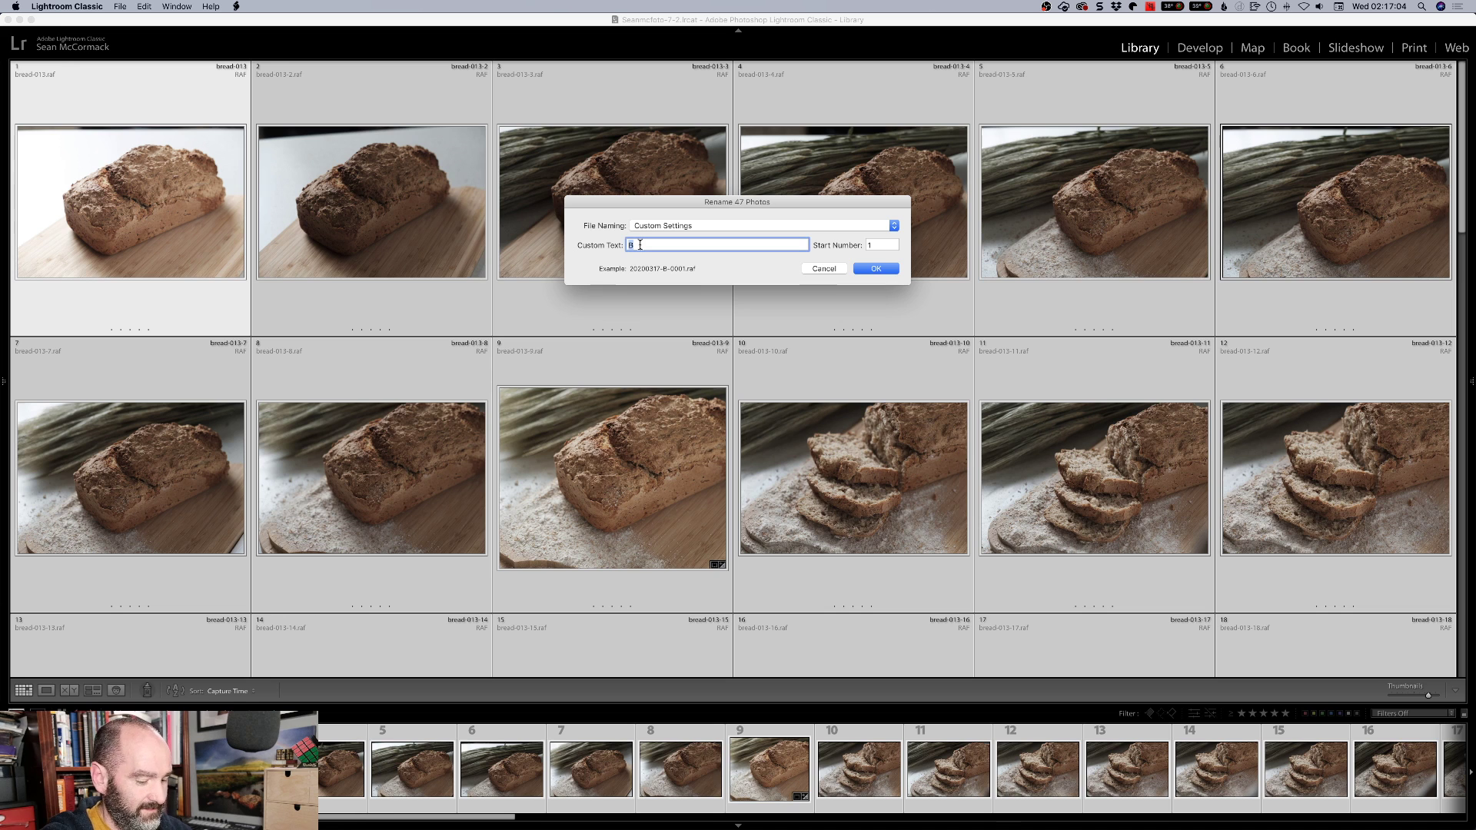
pyautogui.write('read')
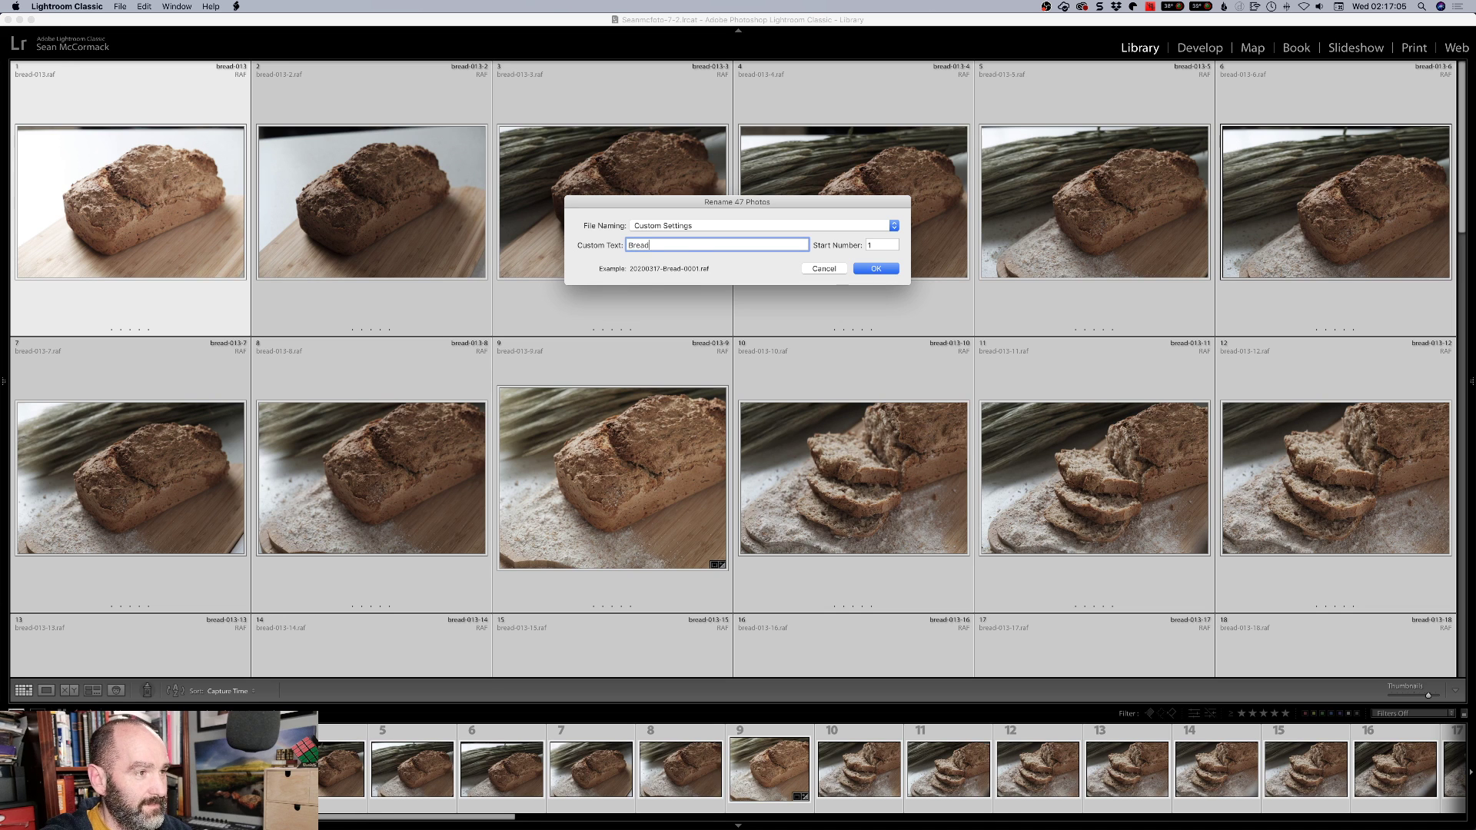
pyautogui.click(867, 269)
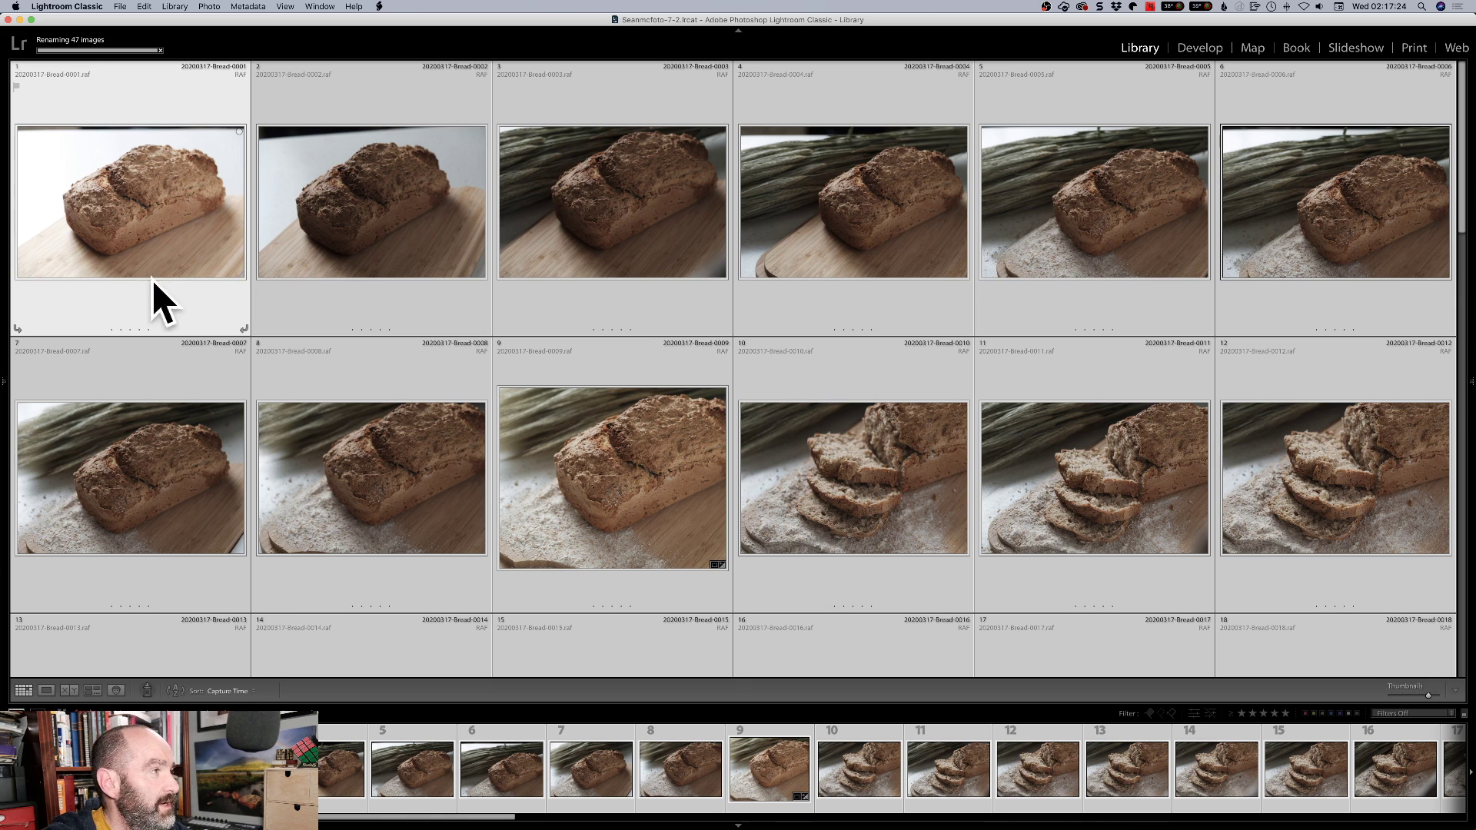
# Select the first six bread photos and show them together in Survey view
pyautogui.click(228, 312)
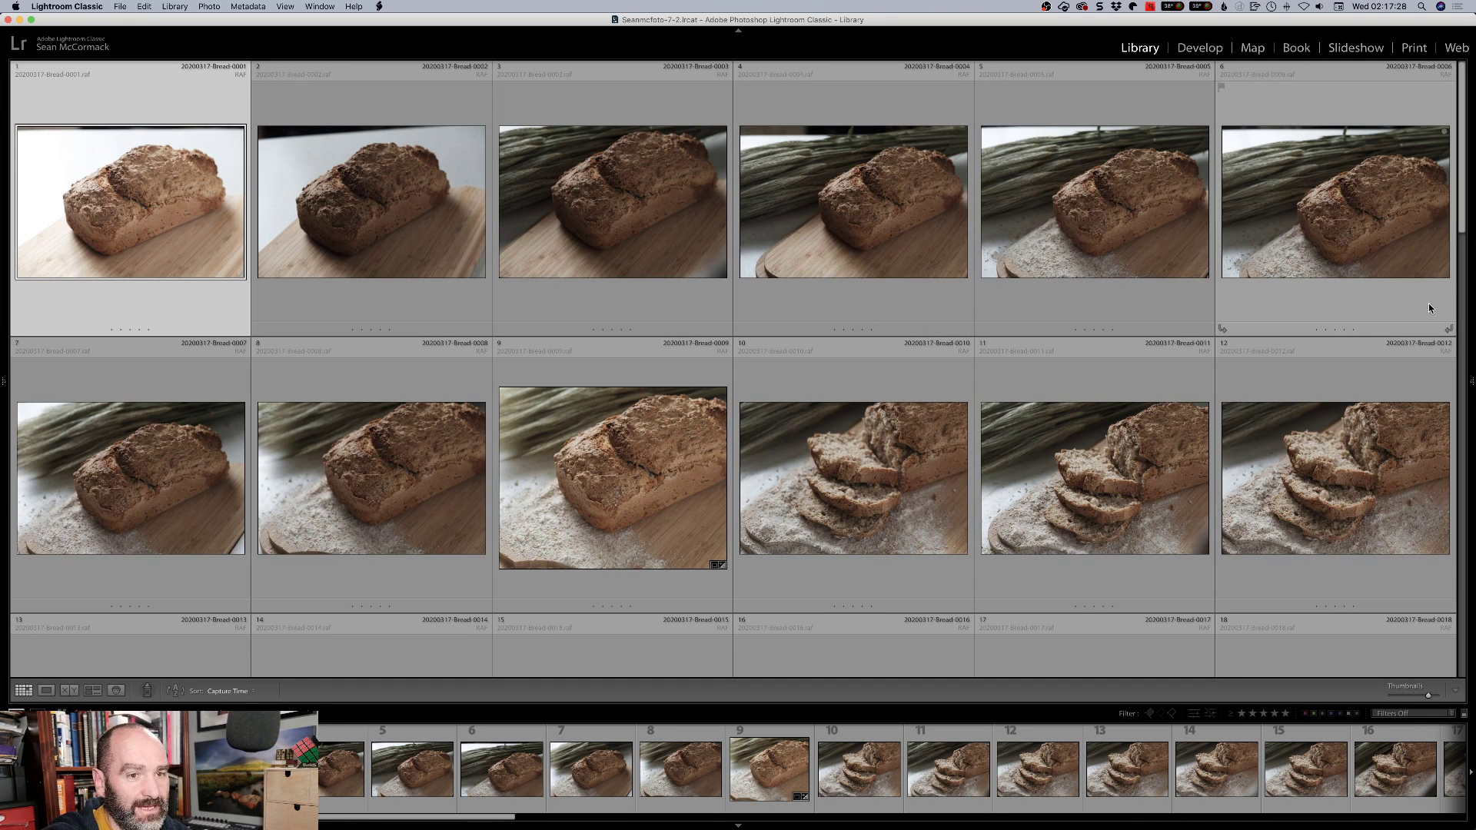
pyautogui.keyDown('shift'); pyautogui.click(1343, 313); pyautogui.keyUp('shift')
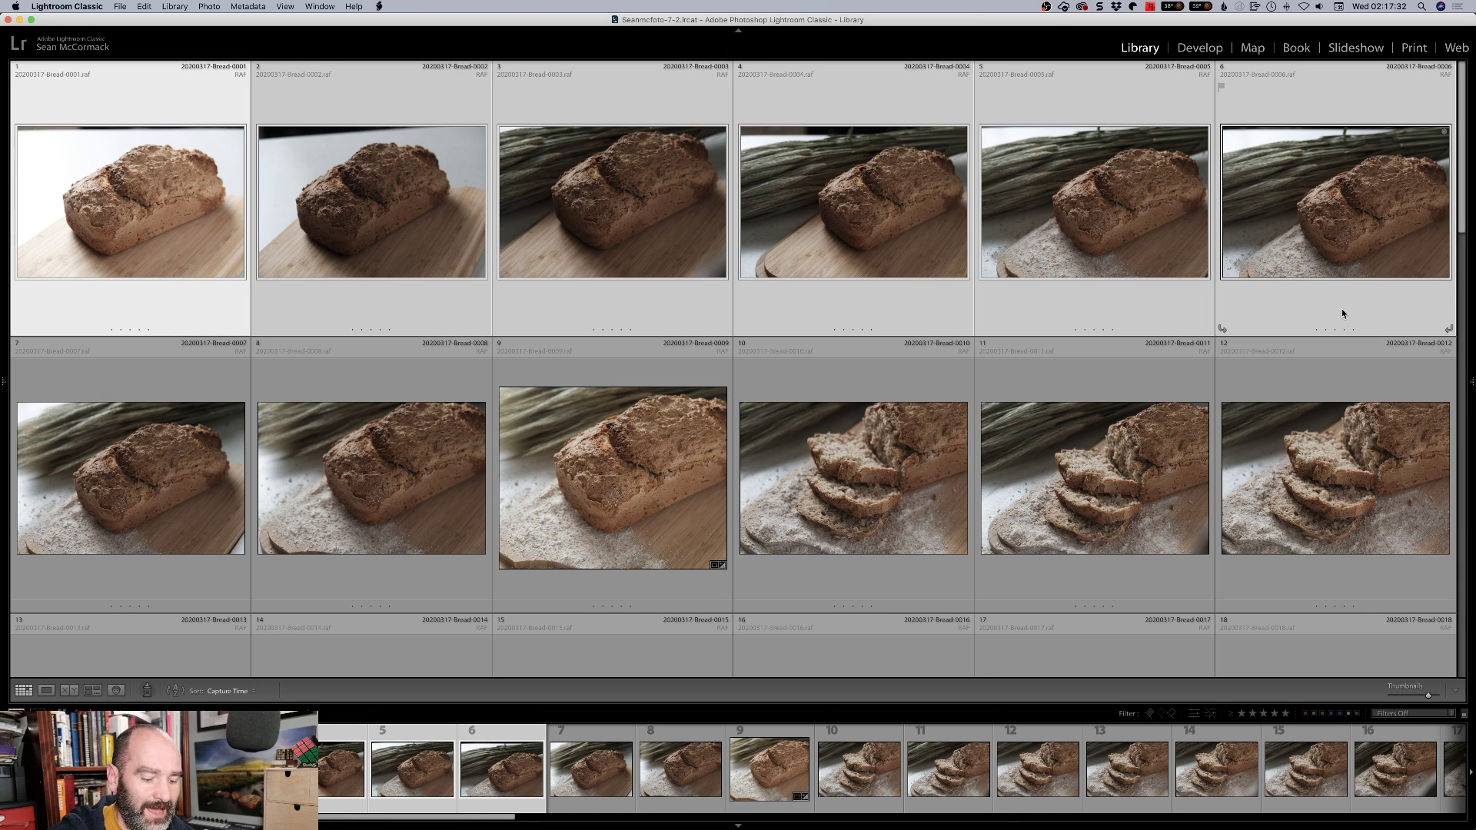
pyautogui.press('n')
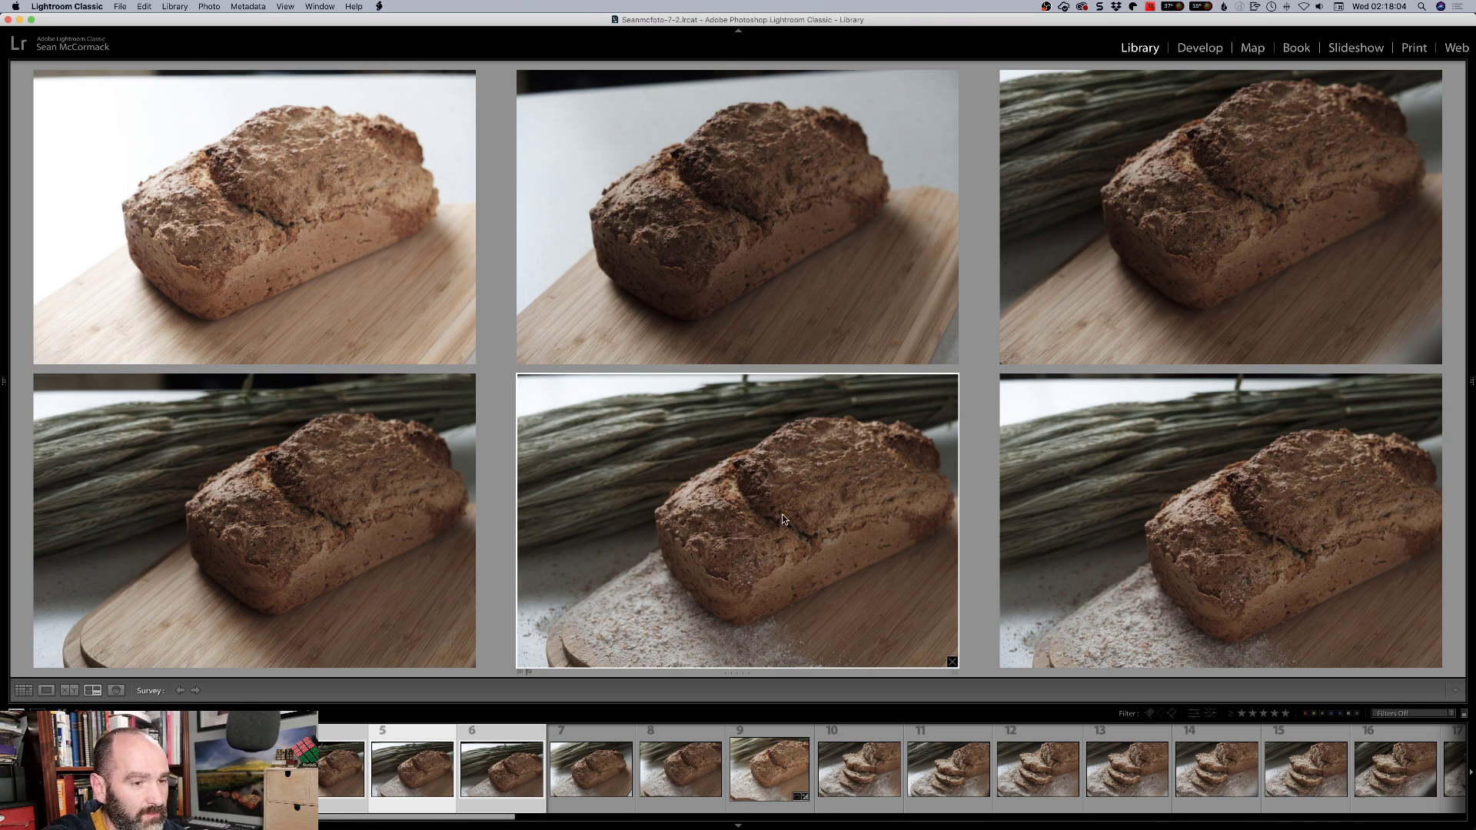
# Rate the fifth and sixth photos one star each, and return to the grid
pyautogui.press('1')
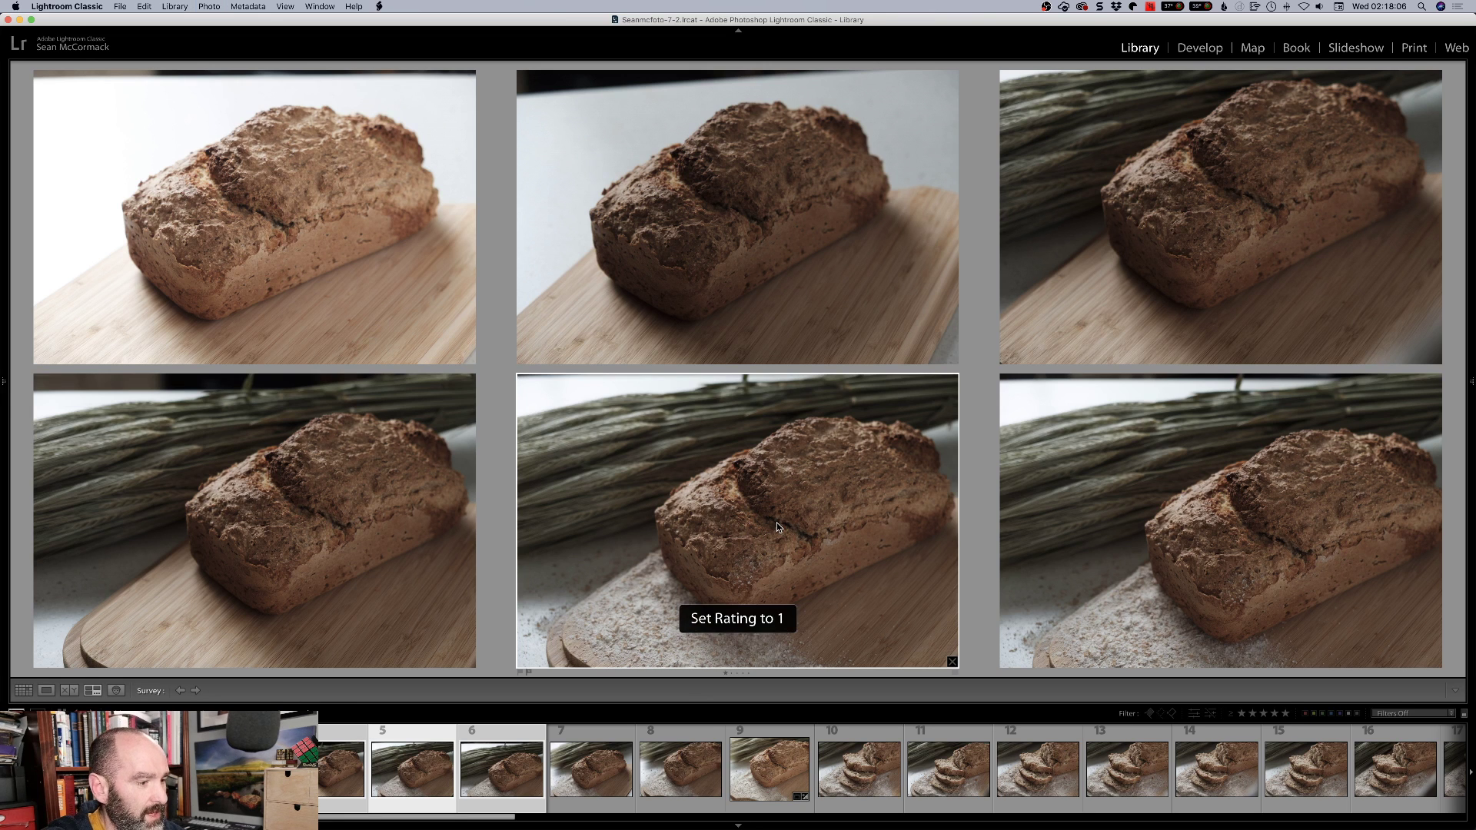
pyautogui.click(1230, 512)
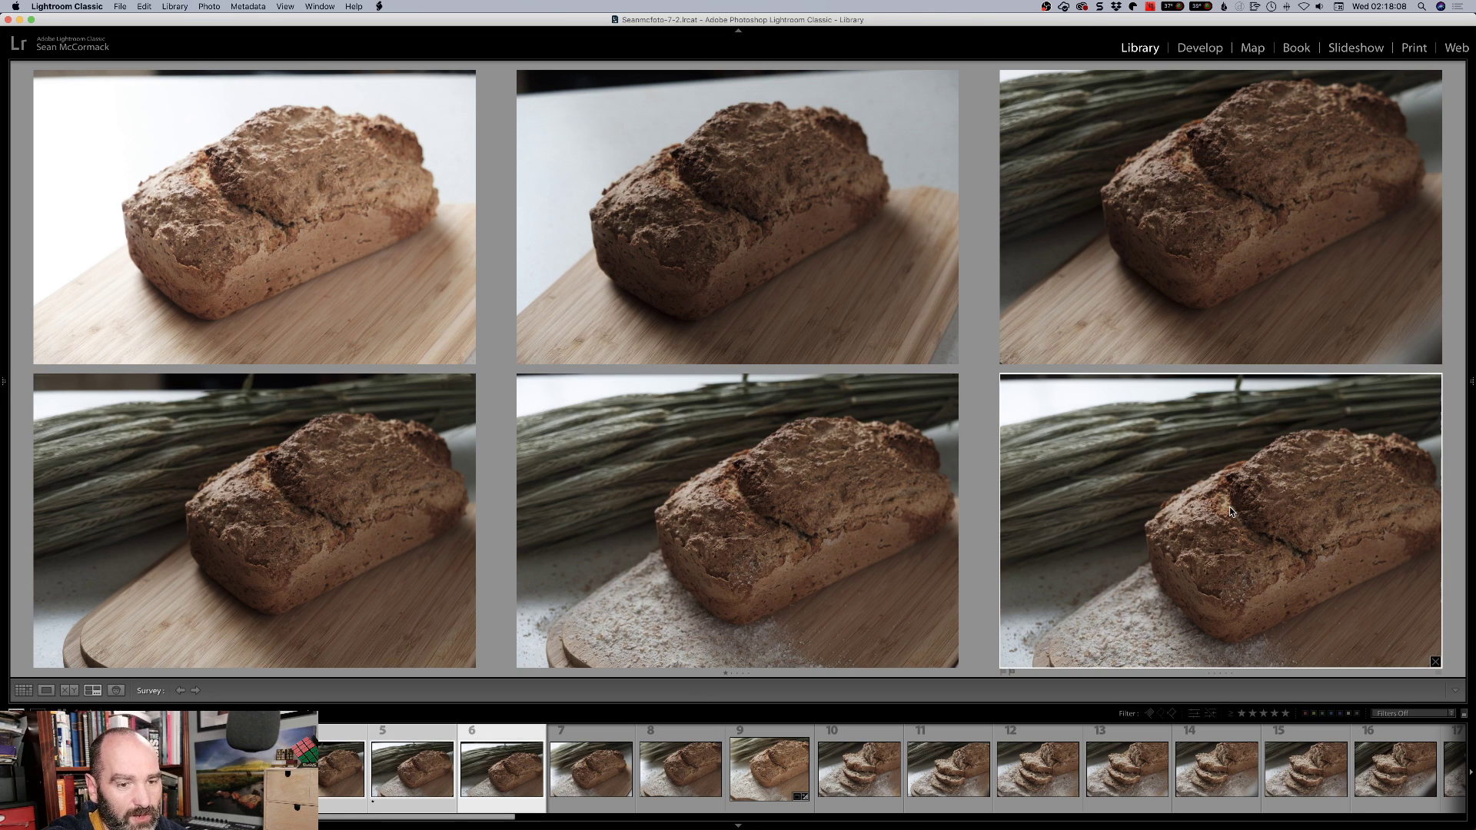
pyautogui.press('1')
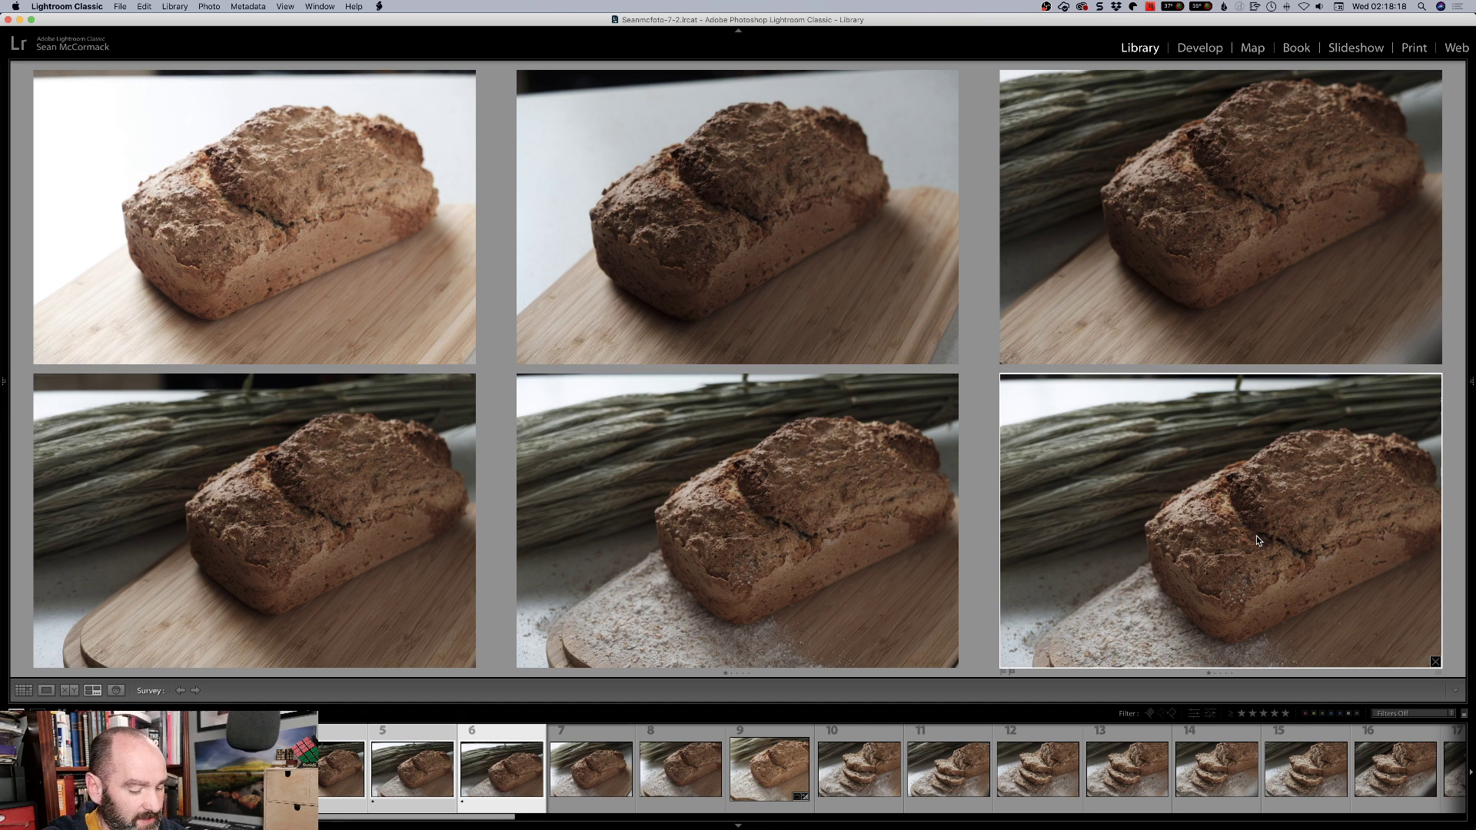
pyautogui.press('g')
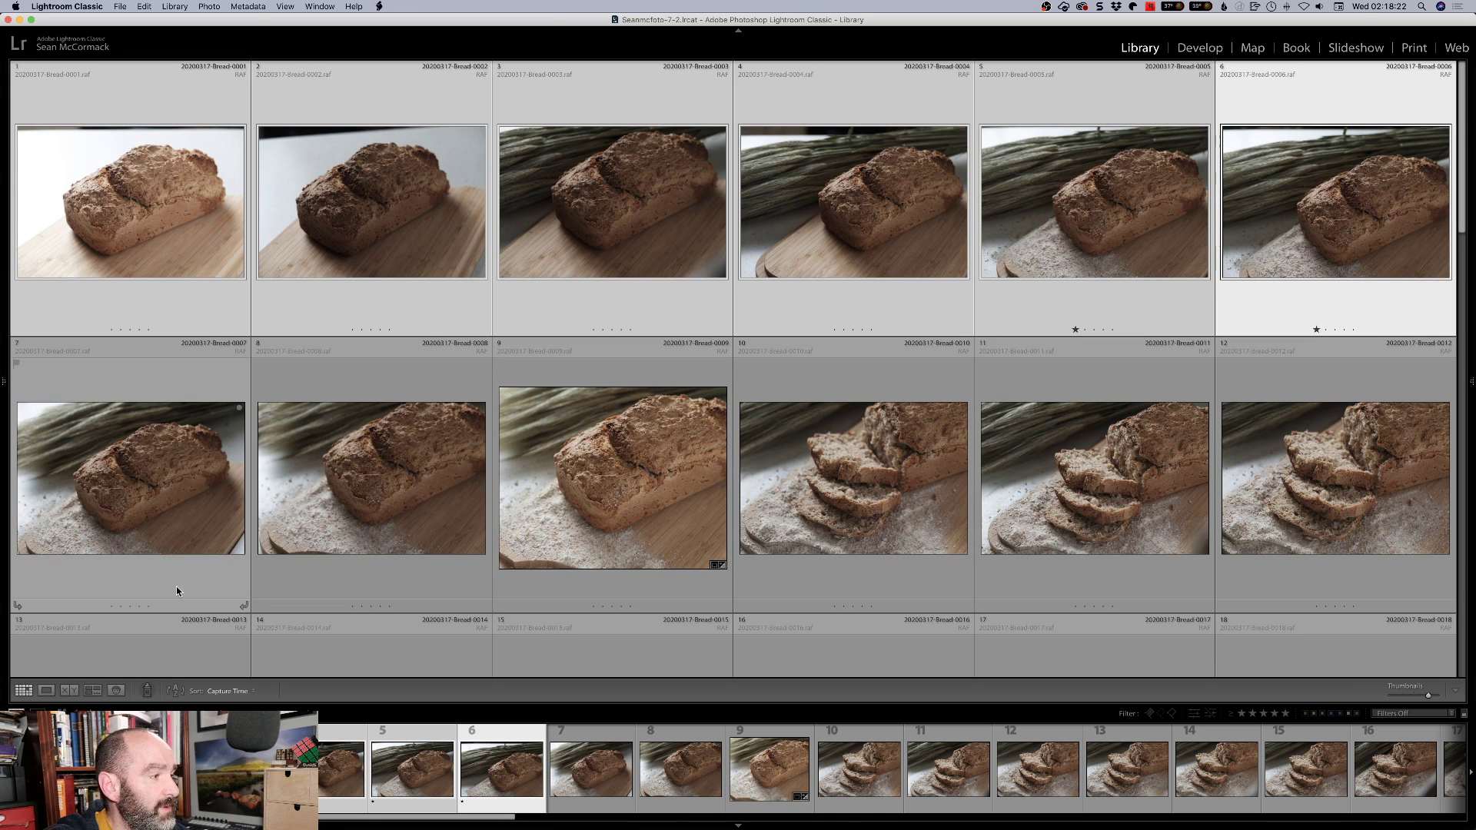
# Select photos 7 through 12 and compare them in Survey view
pyautogui.click(181, 483)
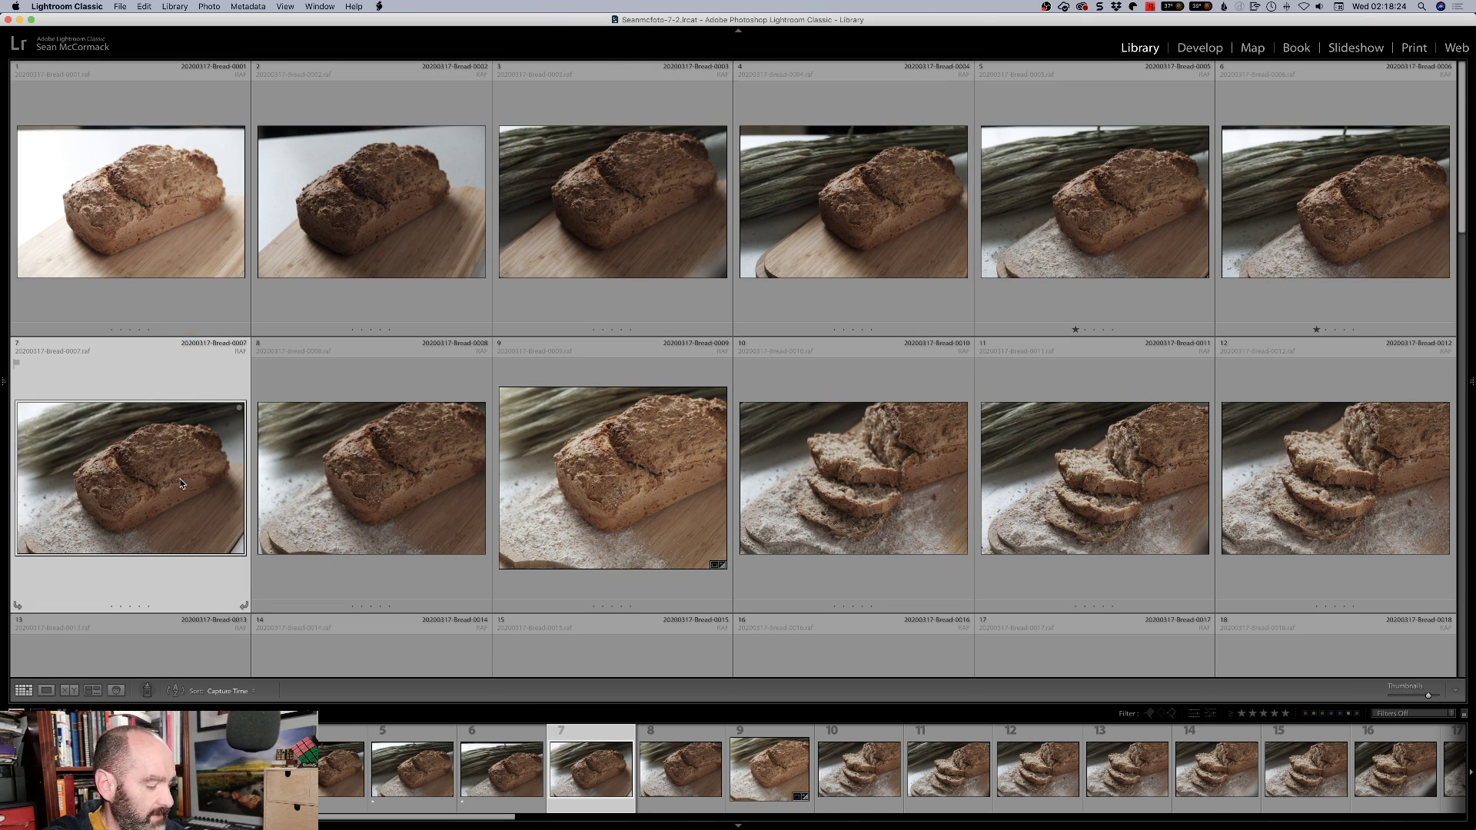
pyautogui.keyDown('shift'); pyautogui.click(1281, 500); pyautogui.keyUp('shift')
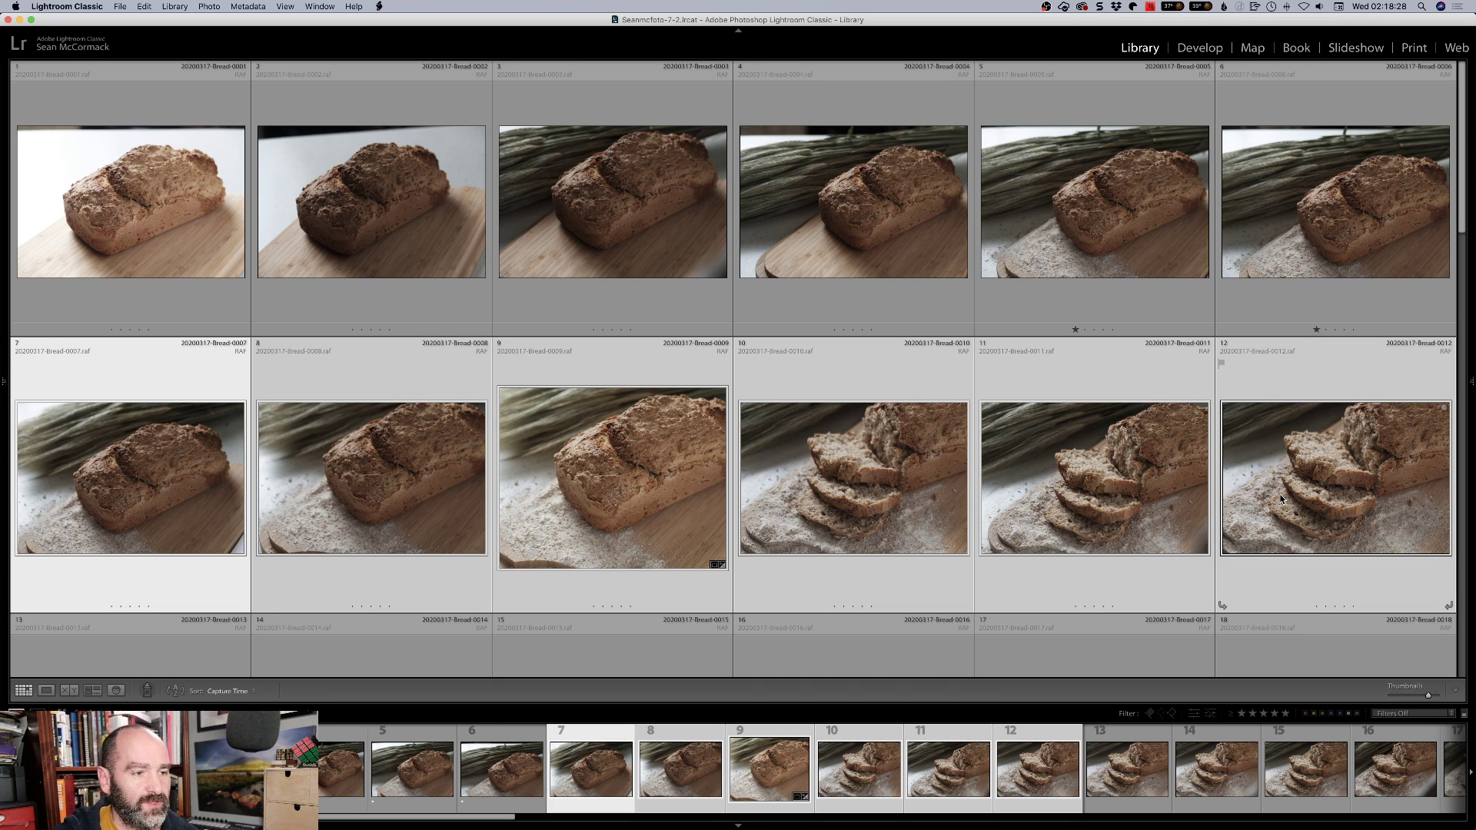
pyautogui.press('n')
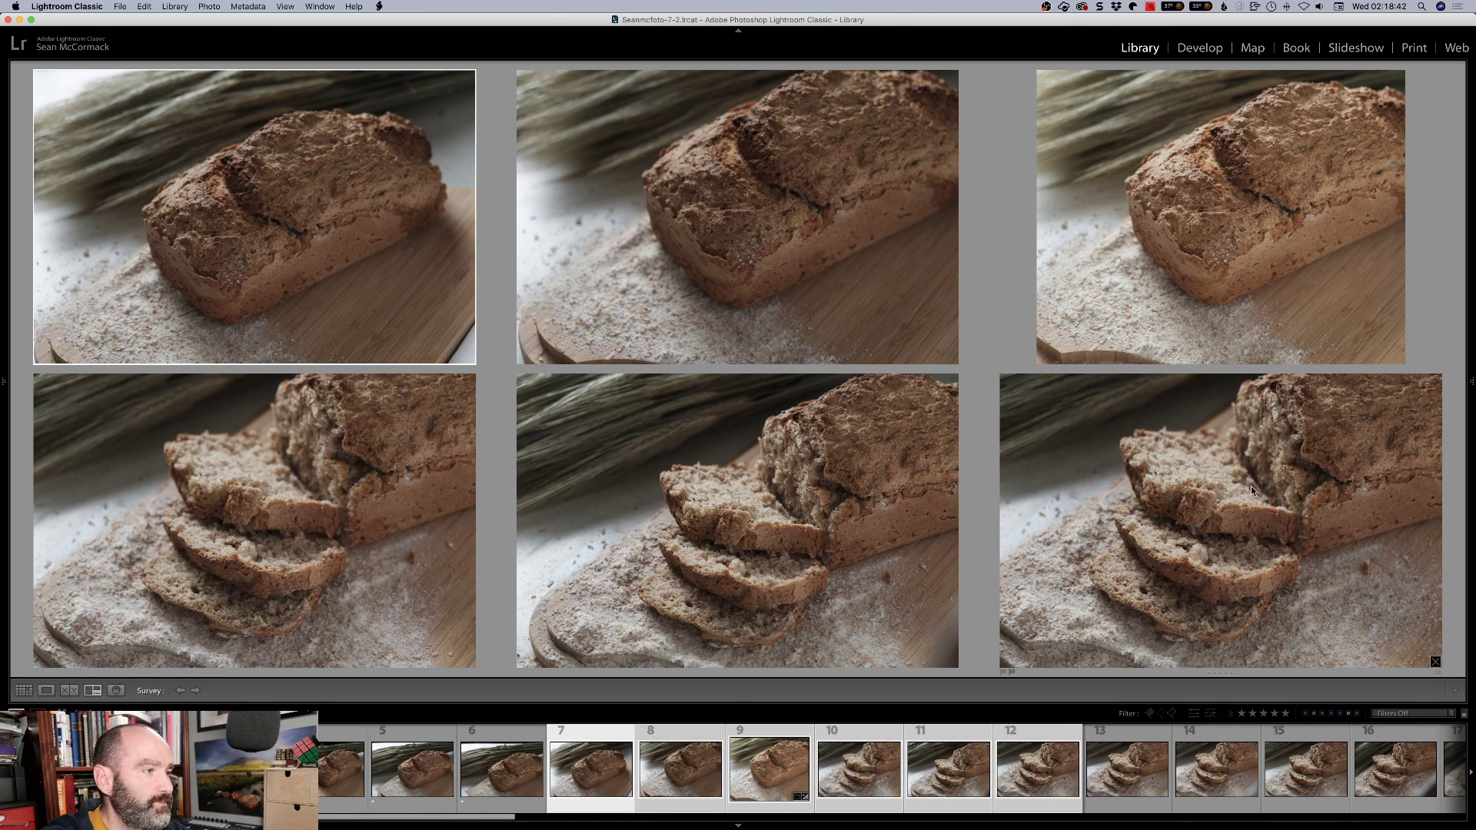
# Give photos 8, 9 and 11 a one-star rating and go back to the grid
pyautogui.click(704, 244)
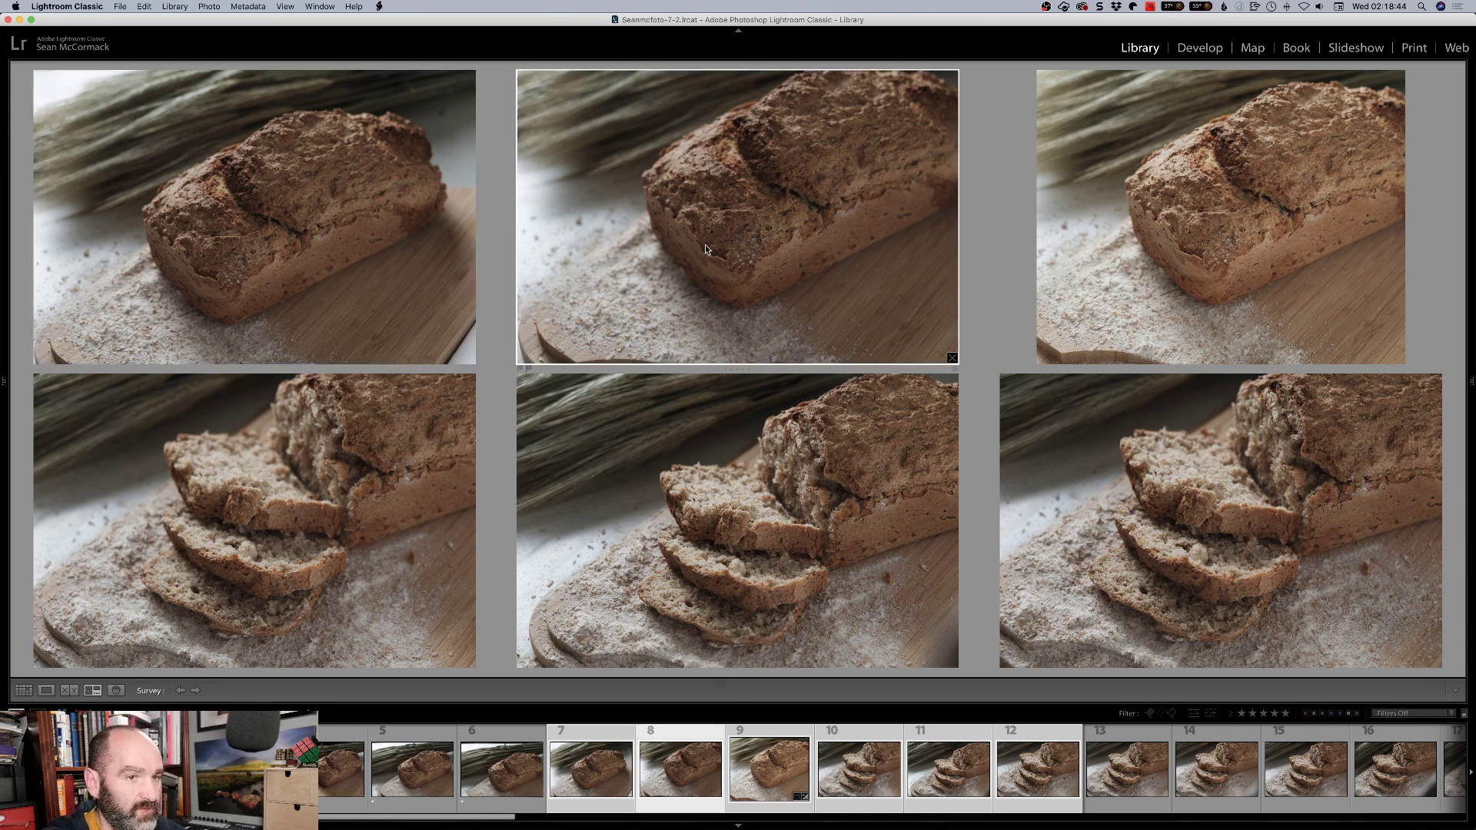
pyautogui.press('1')
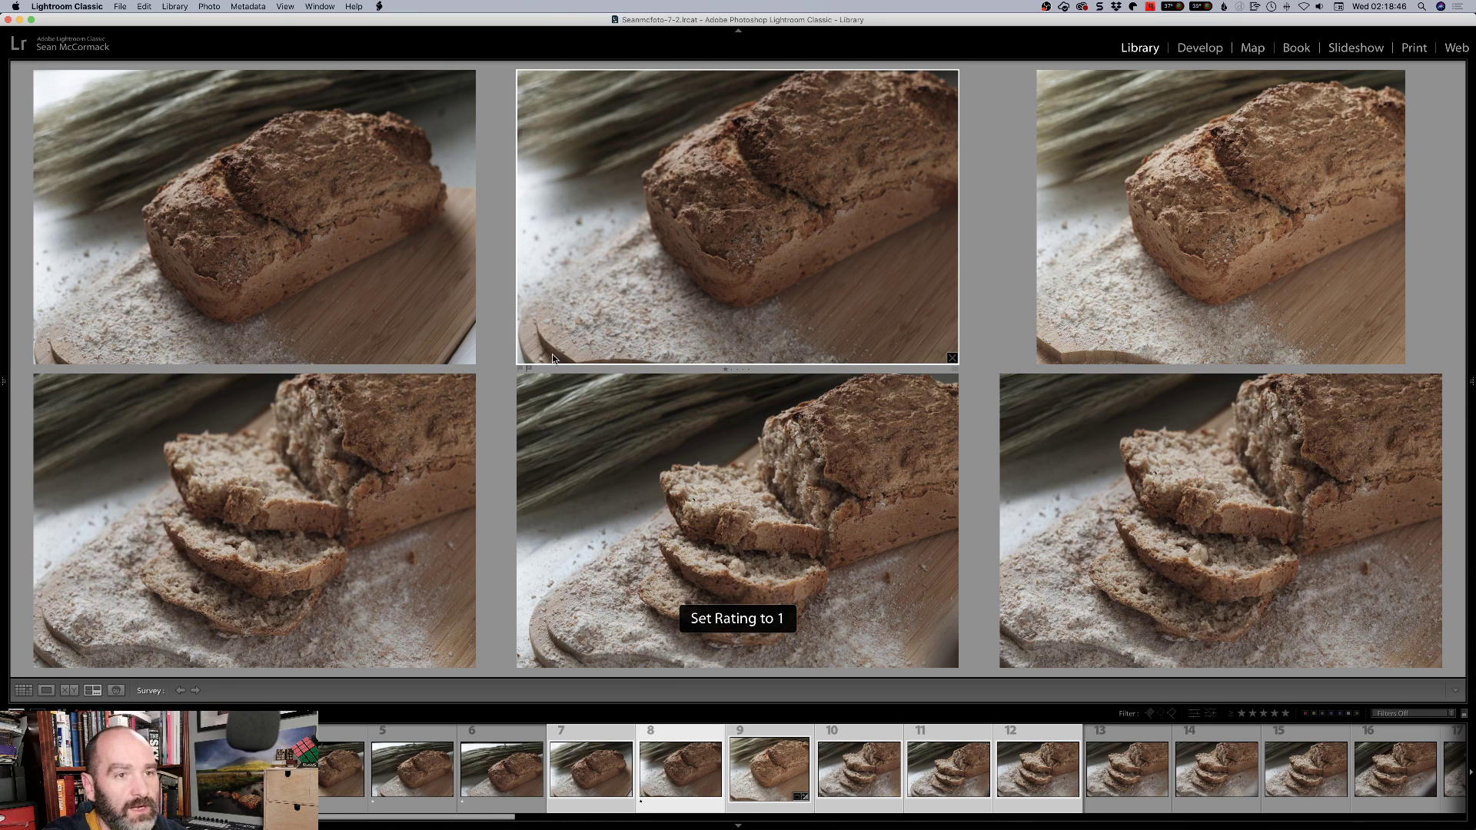
pyautogui.click(1196, 215)
pyautogui.press('1')
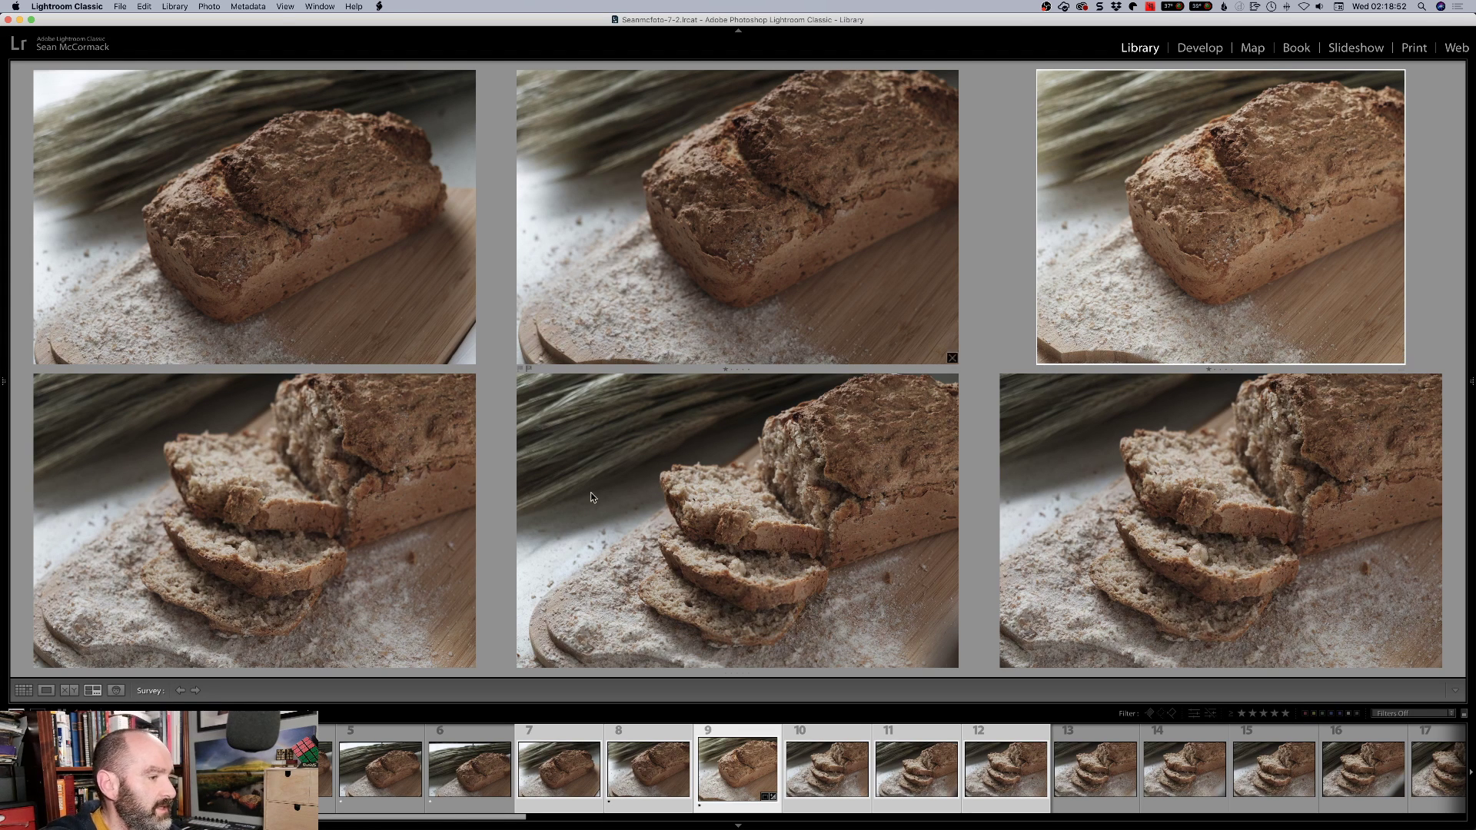
pyautogui.click(766, 540)
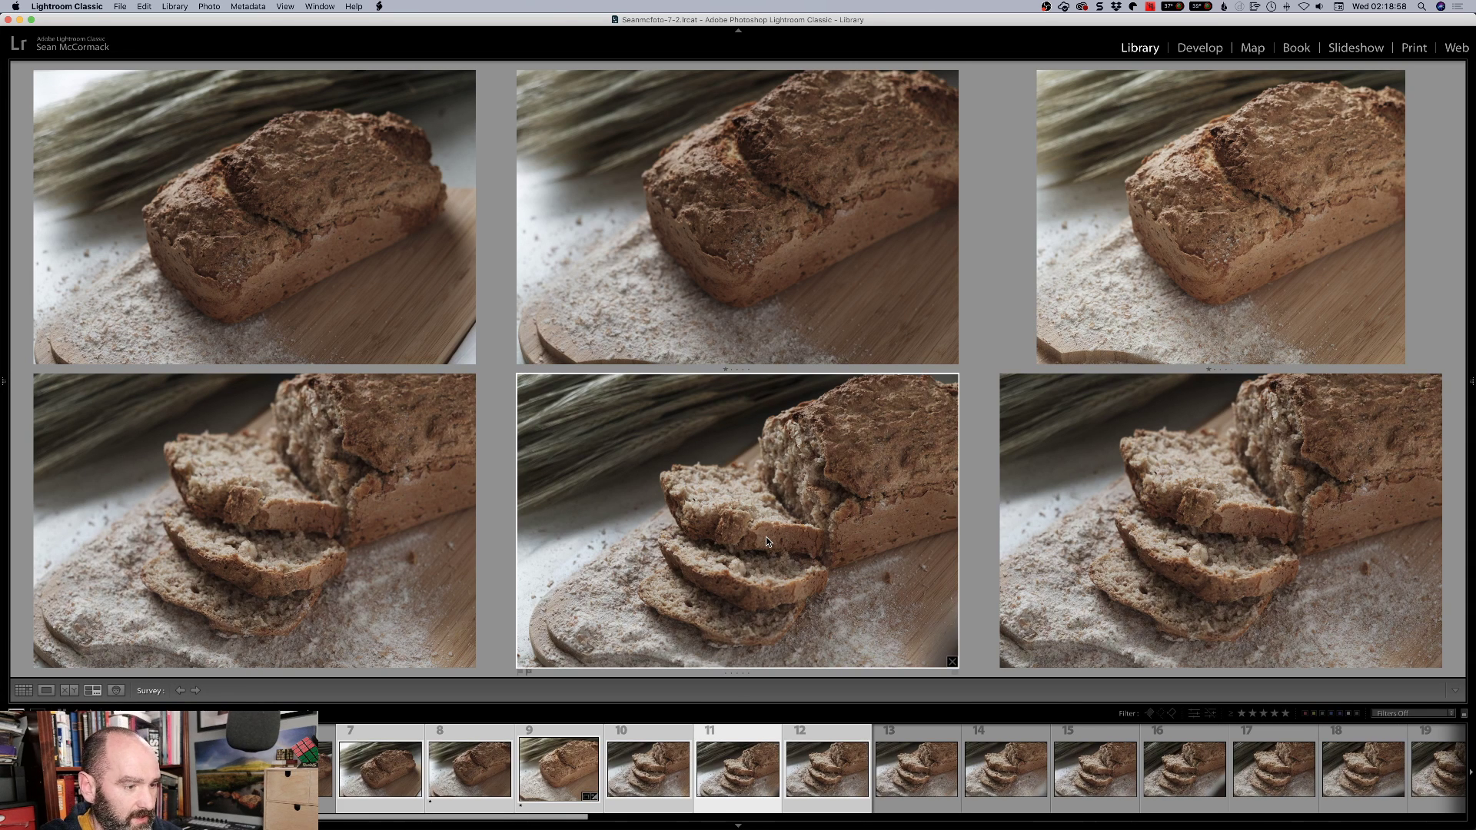
pyautogui.press('1')
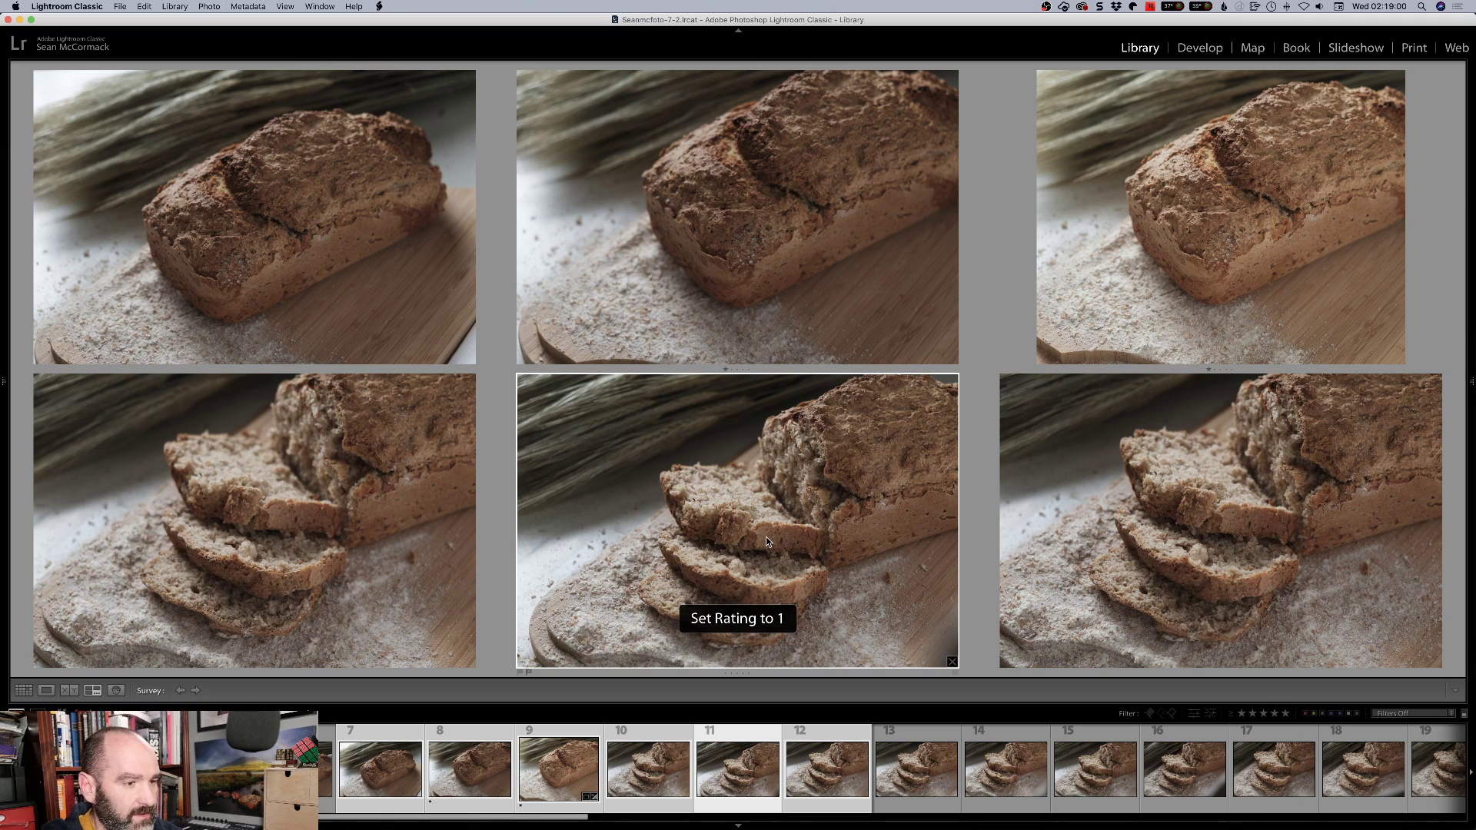
pyautogui.press('g')
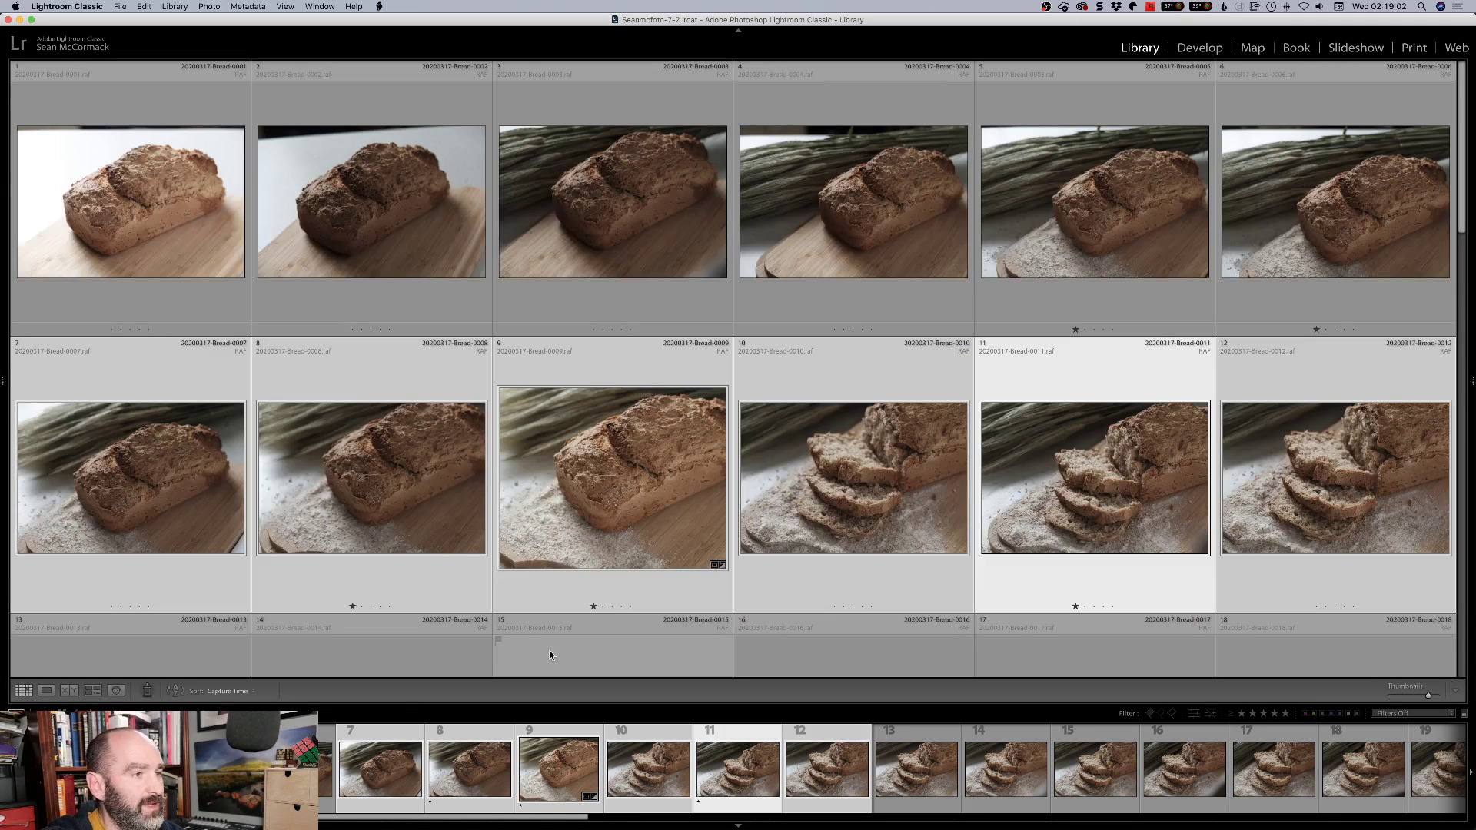
# Select photos 13 through 18 and show them together in Survey view
pyautogui.click(114, 660)
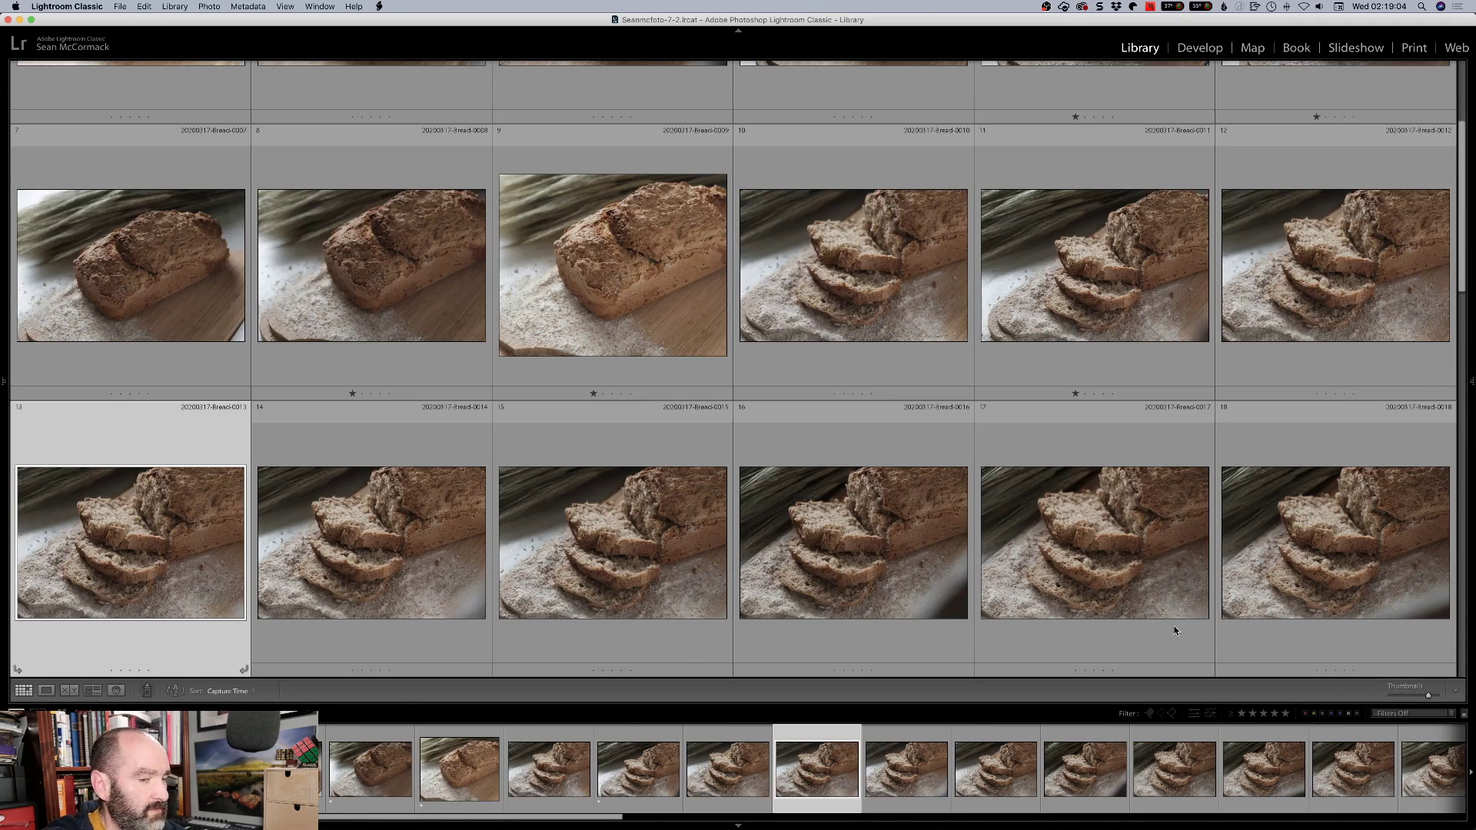
pyautogui.keyDown('shift'); pyautogui.click(1272, 590); pyautogui.keyUp('shift')
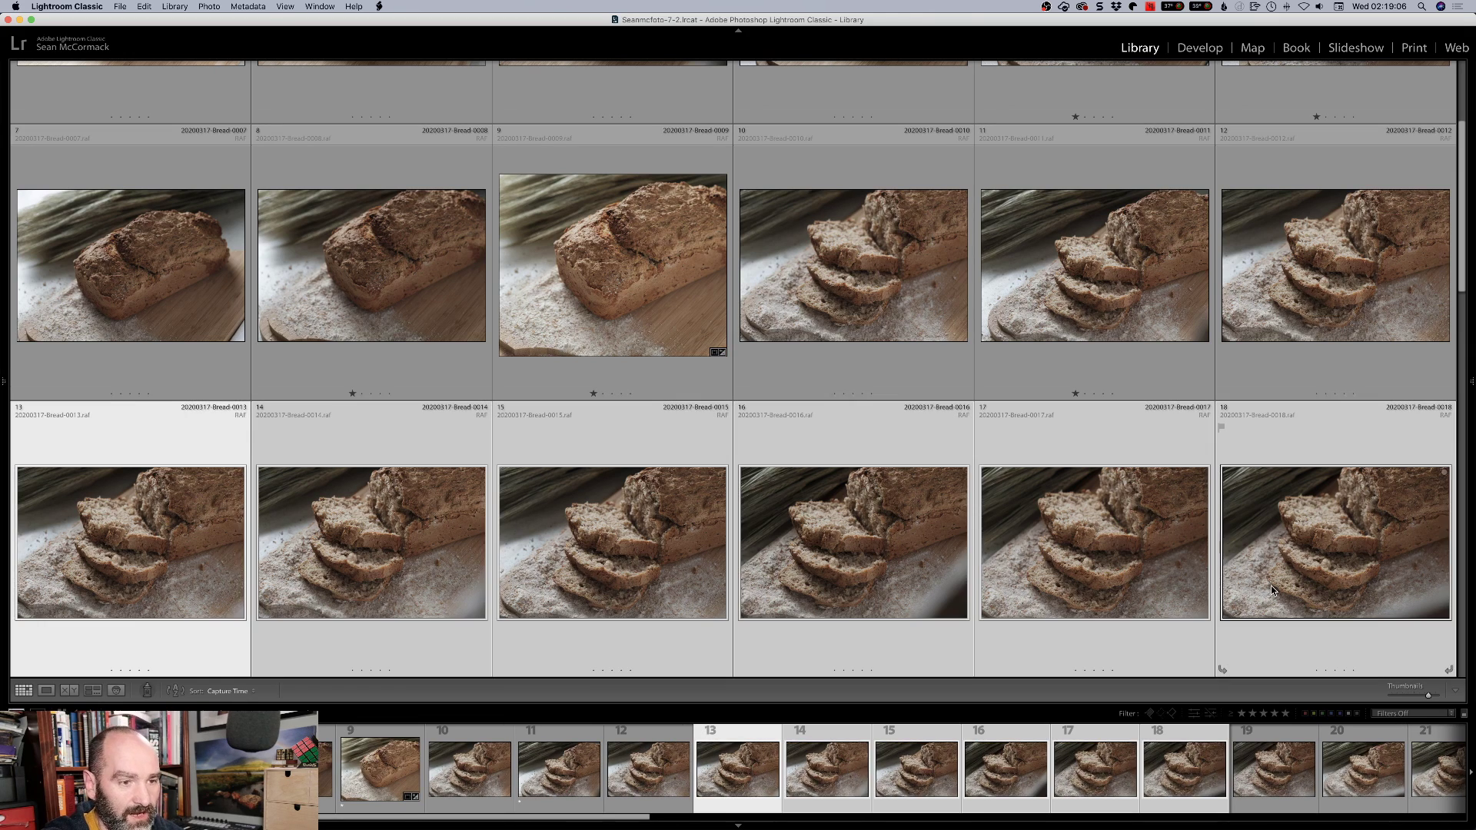
pyautogui.press('n')
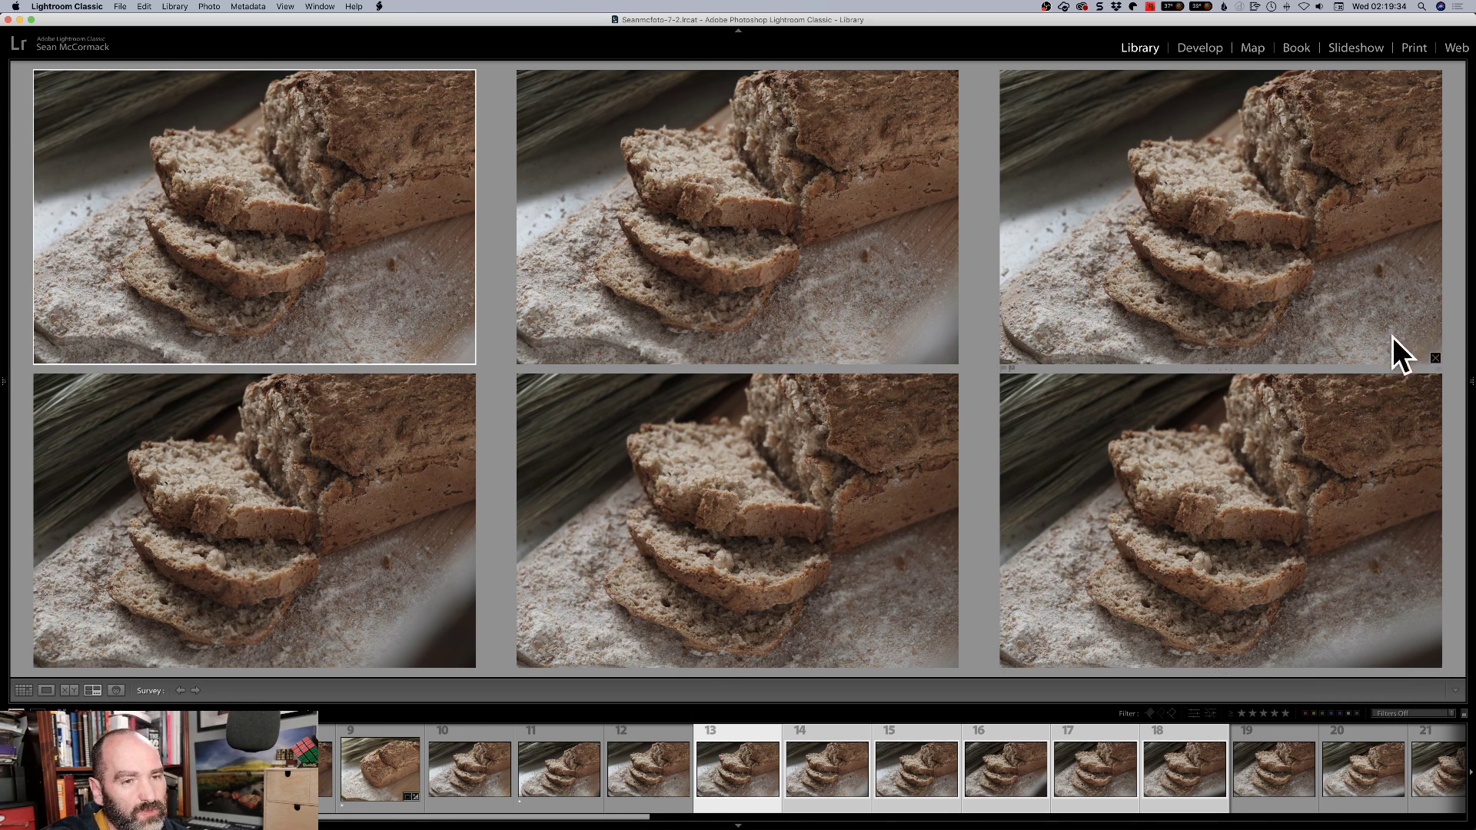
# Give photos 15 and 17 a one-star rating and return to the grid
pyautogui.click(1258, 295)
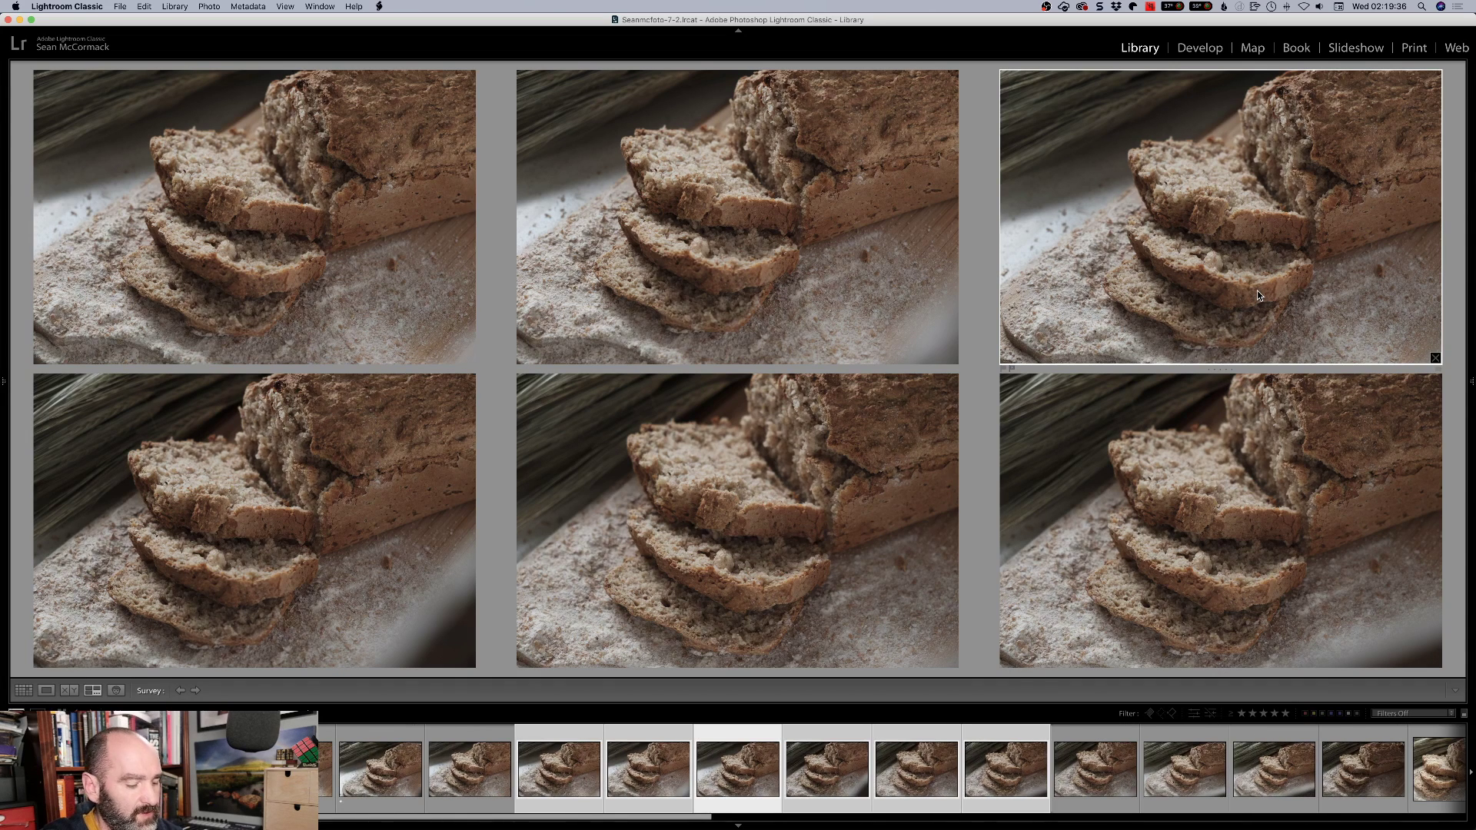
pyautogui.press('1')
pyautogui.click(855, 513)
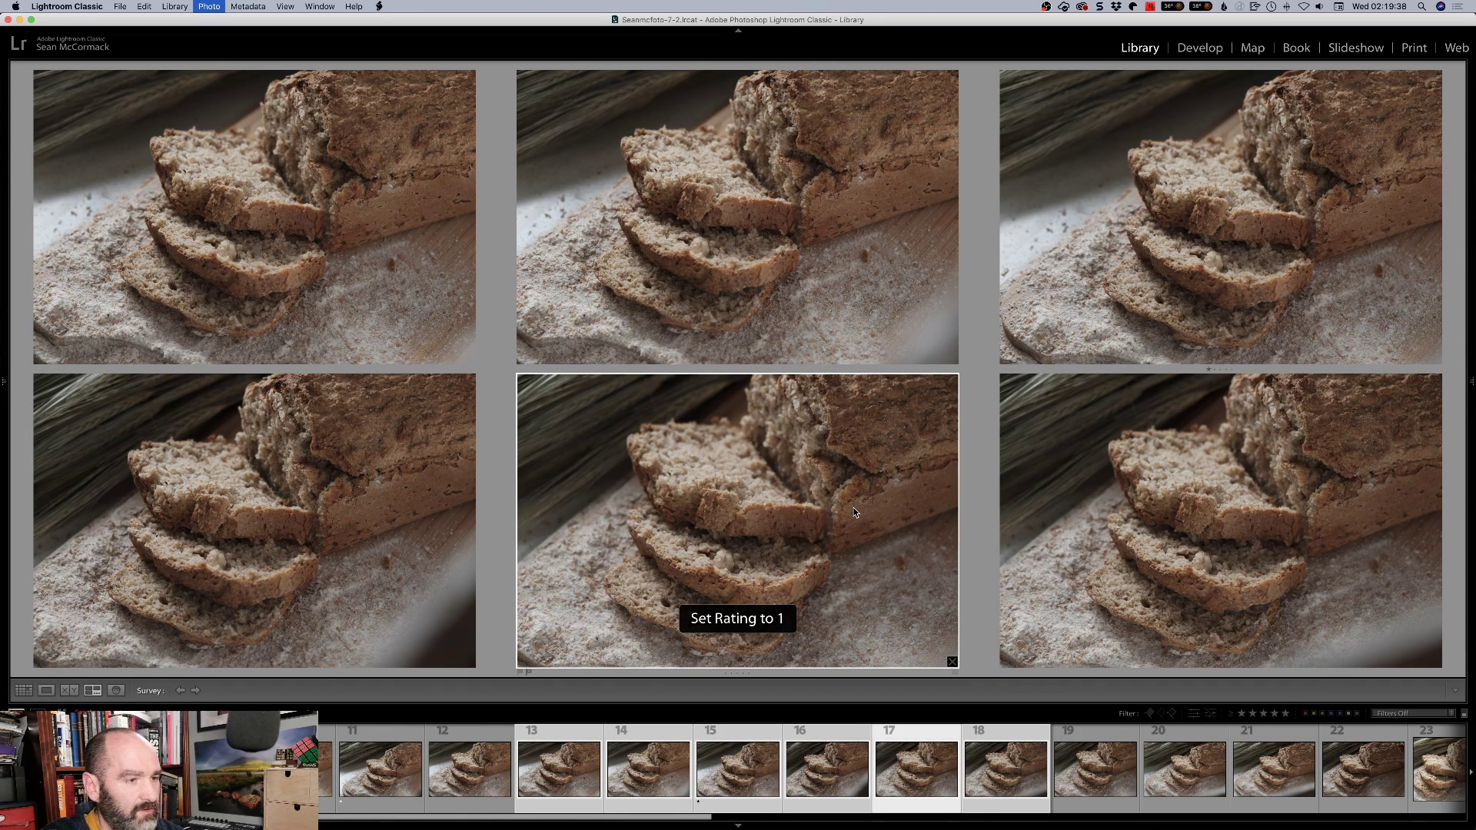
pyautogui.press('g')
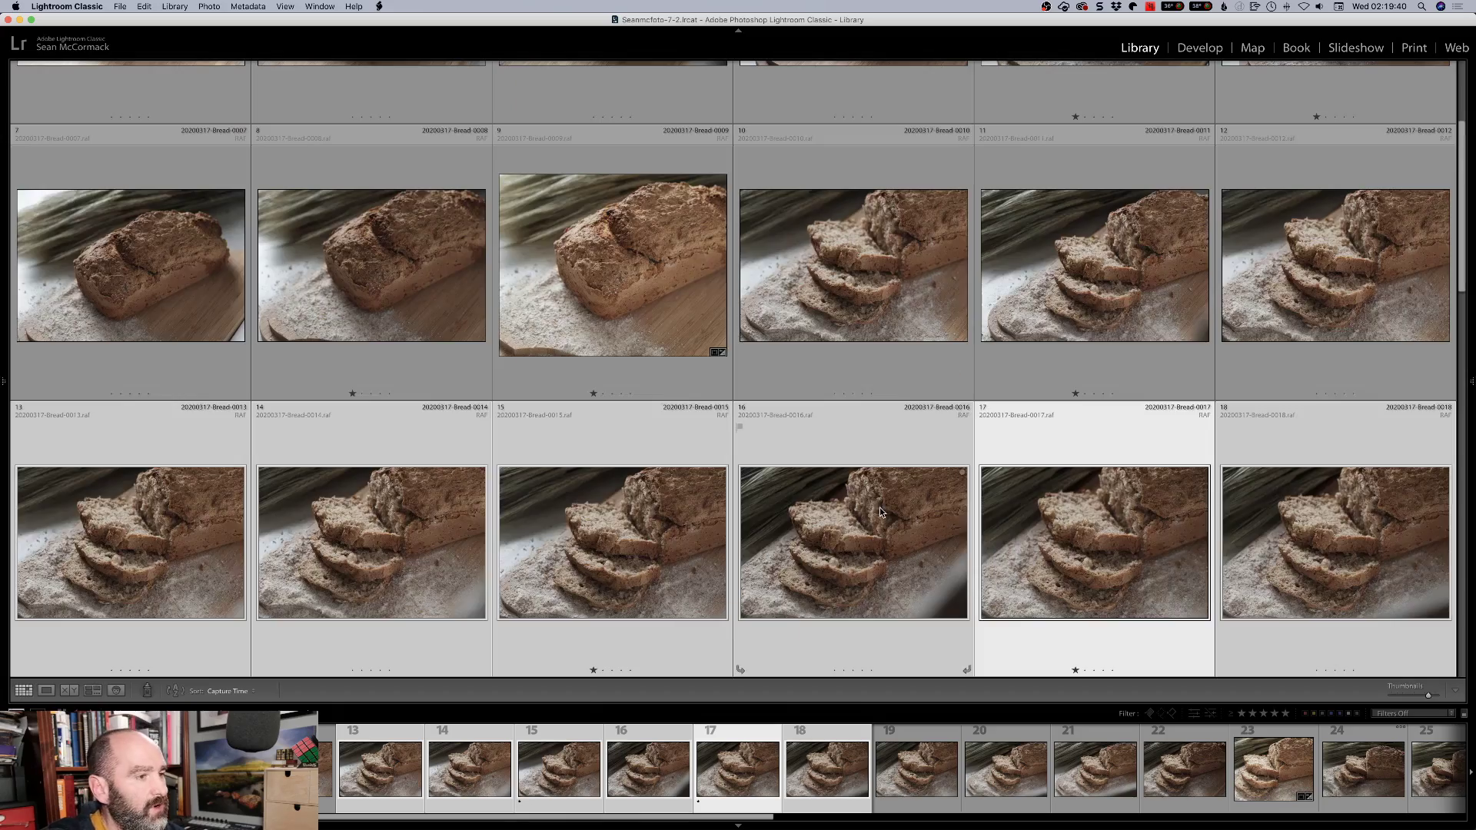
# Select photos 19 through 24 and compare them in Survey view
pyautogui.scroll(-2, 277, 534)
pyautogui.scroll(-5, 278, 535)
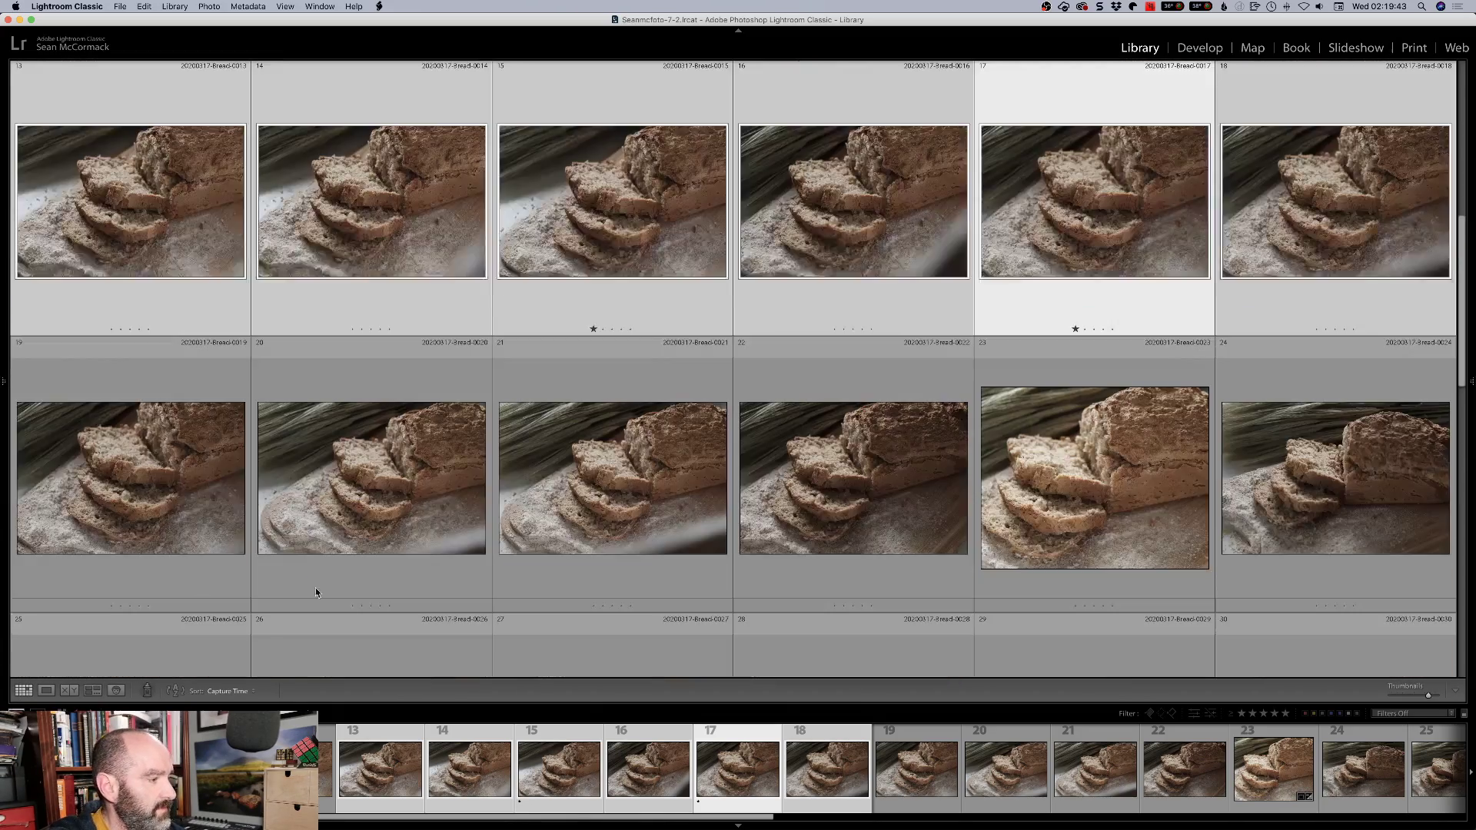
pyautogui.click(178, 588)
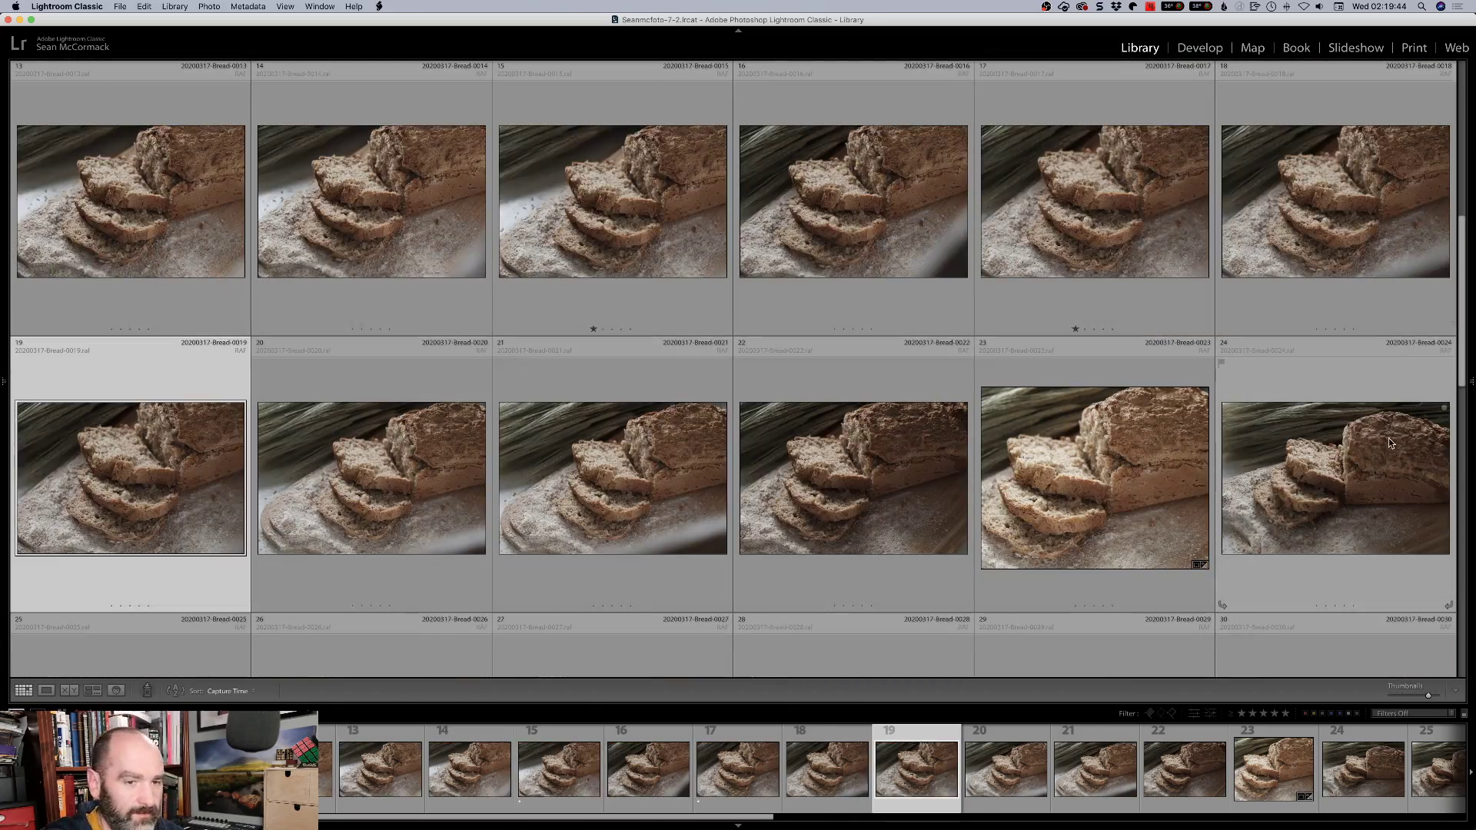
pyautogui.keyDown('shift'); pyautogui.click(1363, 442); pyautogui.keyUp('shift')
pyautogui.press('n')
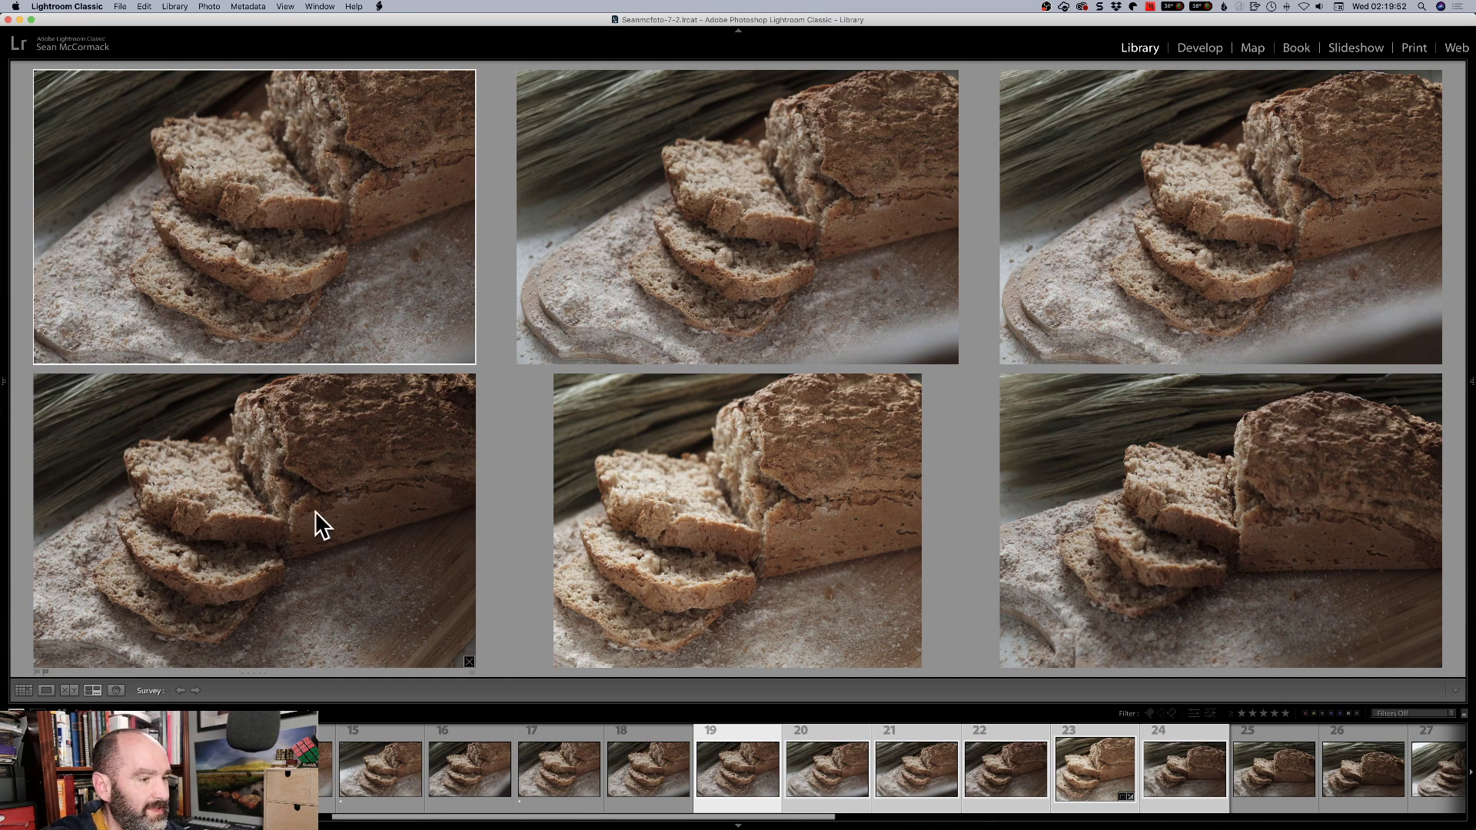
# Rate photo 23, the brighter squarer crop of the sliced loaf, one star and go back to the grid
pyautogui.click(748, 513)
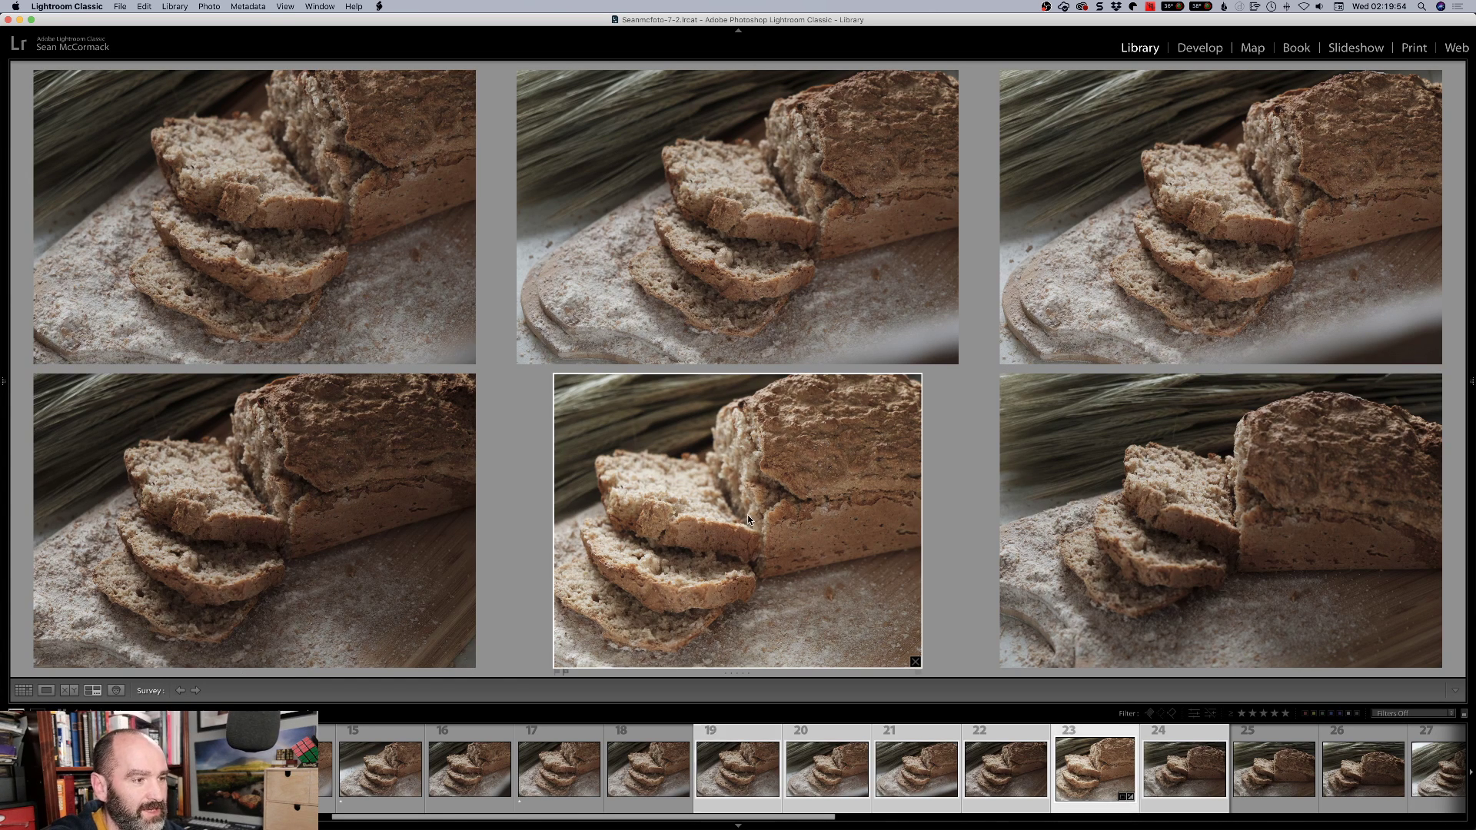
pyautogui.press('1')
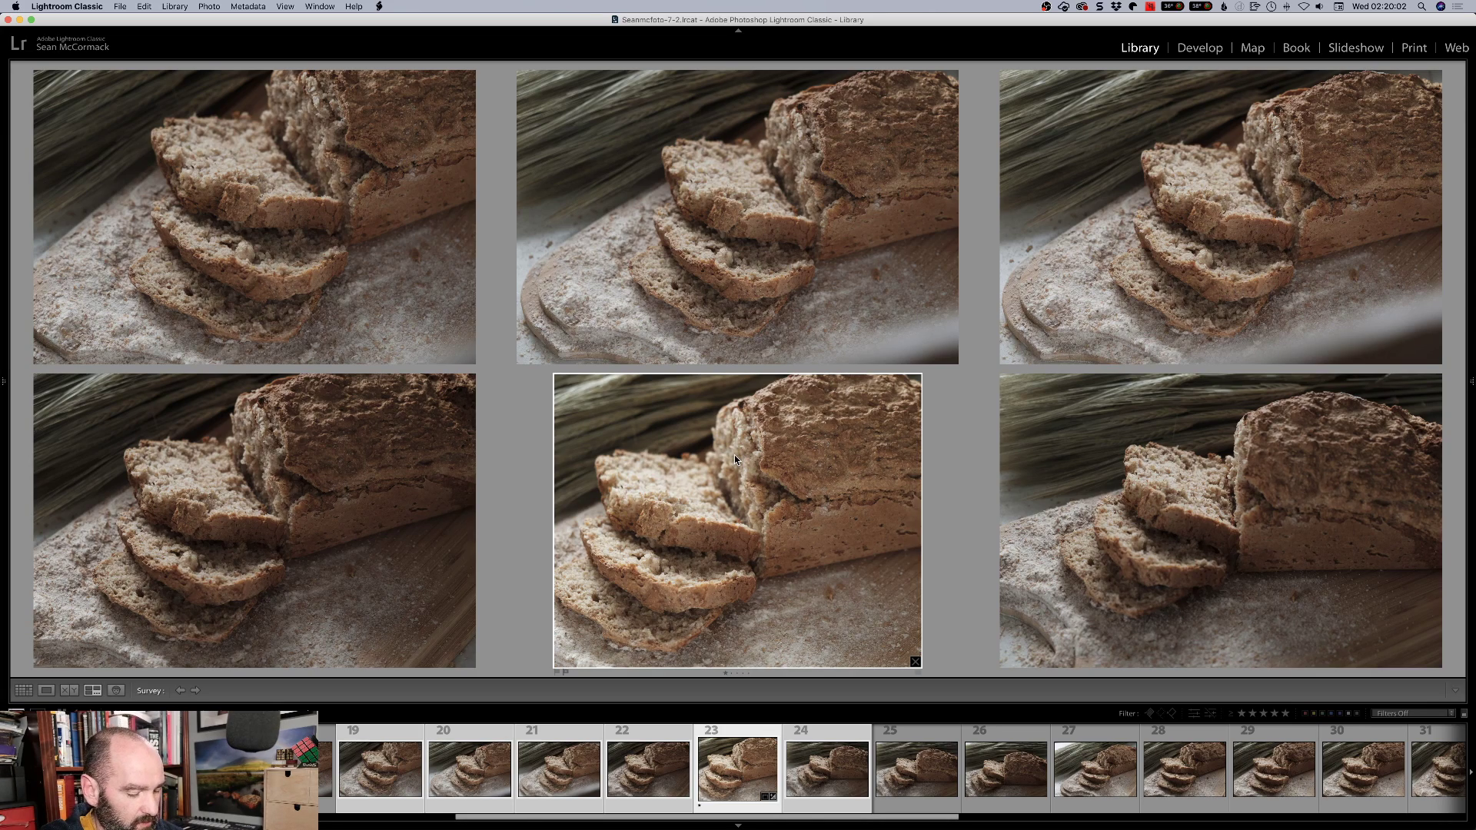
pyautogui.press('g')
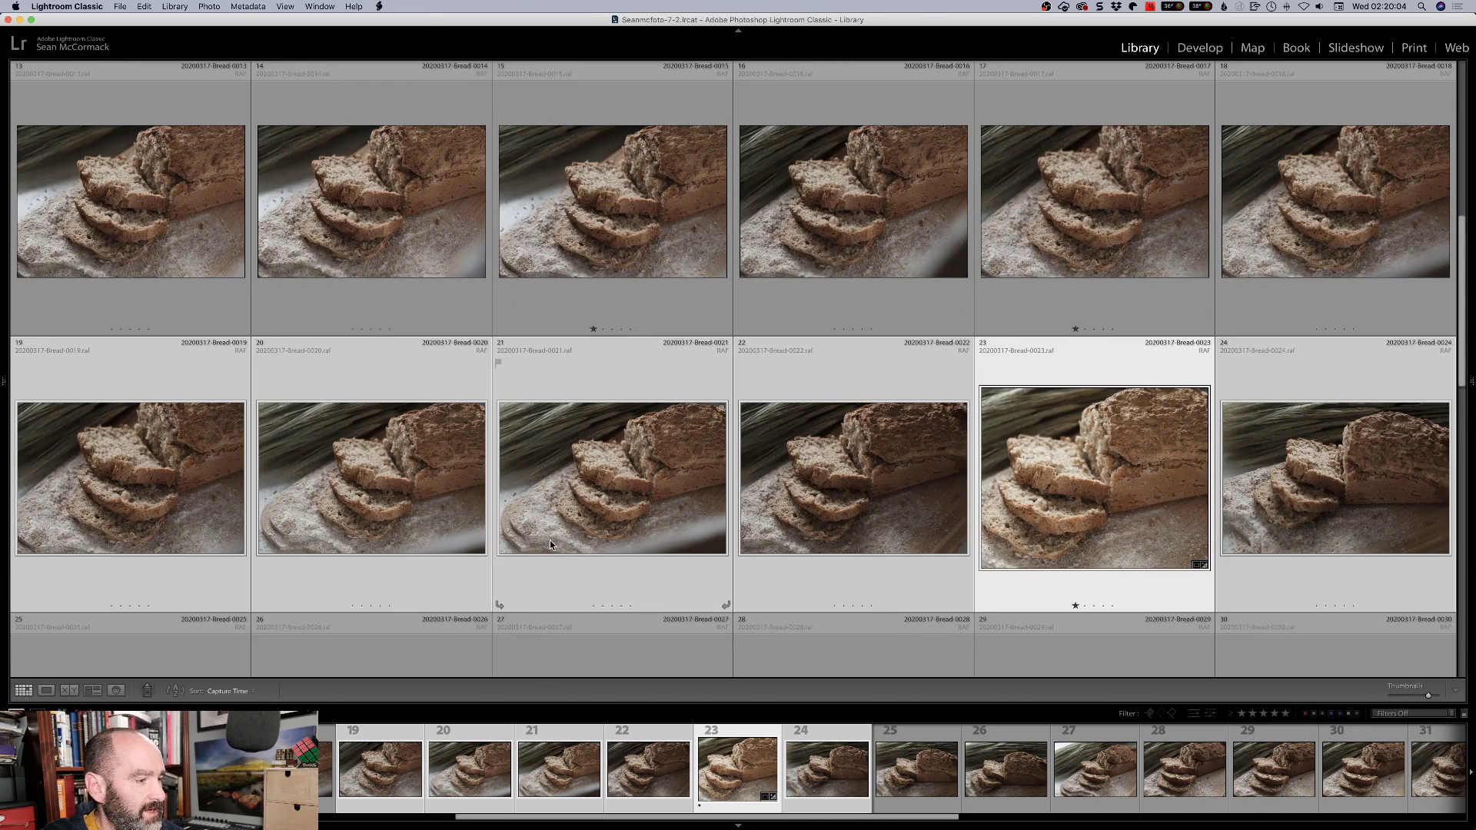
# Select photos 25 through 30 and display them side by side in Survey view
pyautogui.scroll(-10, 550, 540)
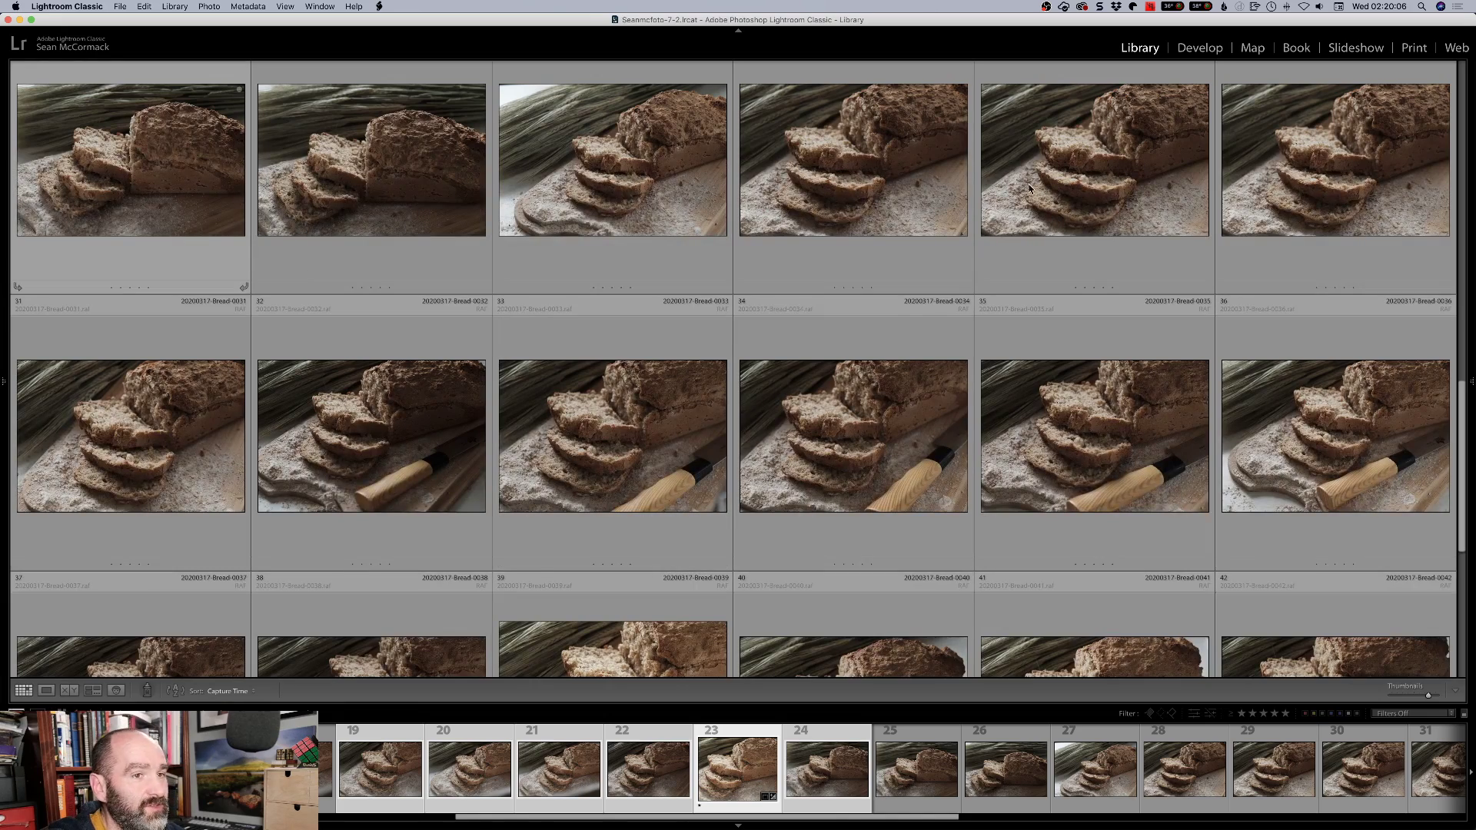
pyautogui.press('Right')
pyautogui.press('Right')
pyautogui.keyDown('shift'); pyautogui.click(1298, 173); pyautogui.keyUp('shift')
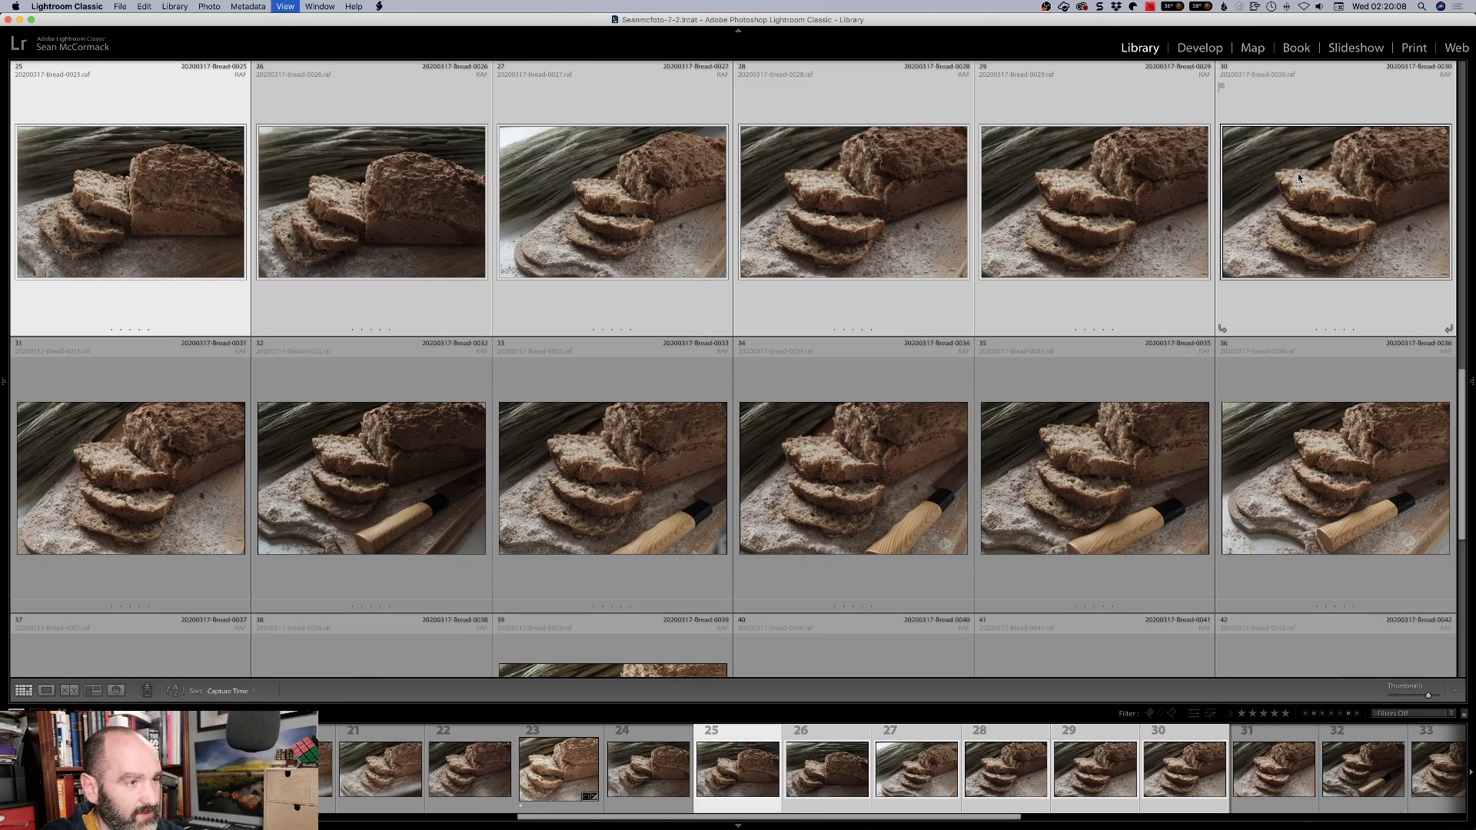
pyautogui.press('n')
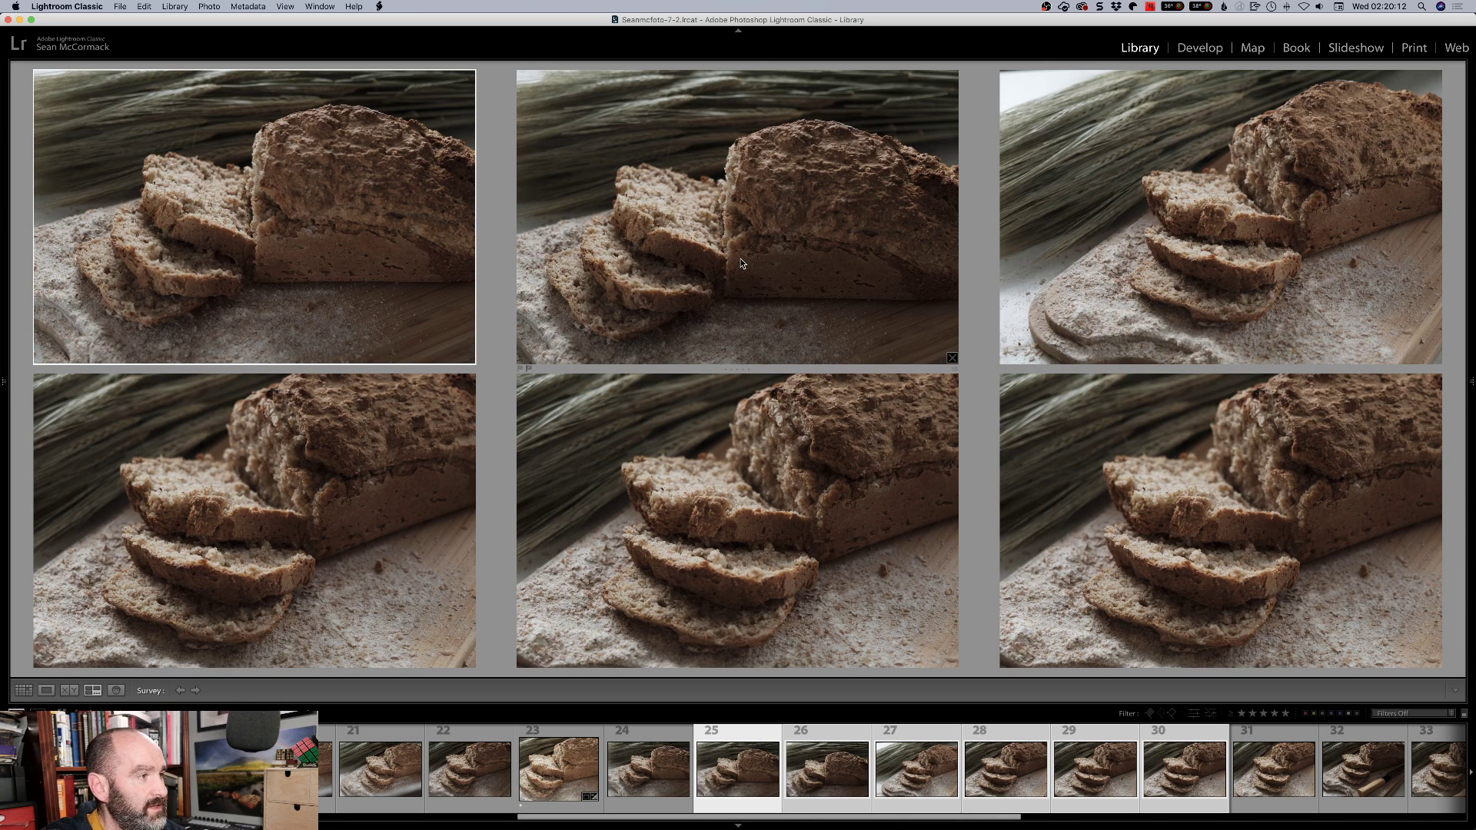
# Give photo 26 a one-star rating and return to the grid
pyautogui.click(740, 261)
pyautogui.press('1')
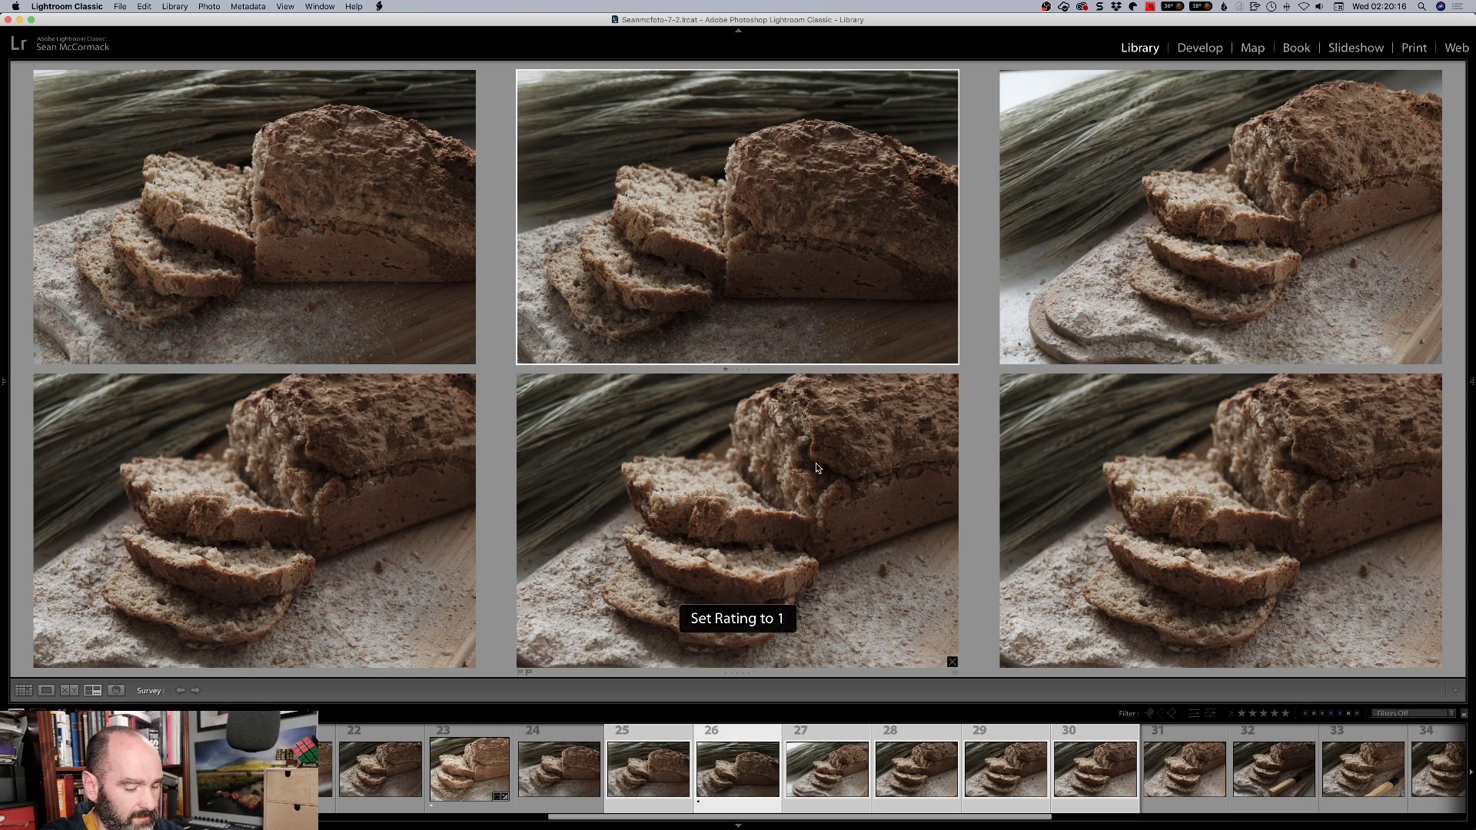
pyautogui.press('g')
# Select photos 31 through 36 and compare them in Survey view
pyautogui.click(134, 492)
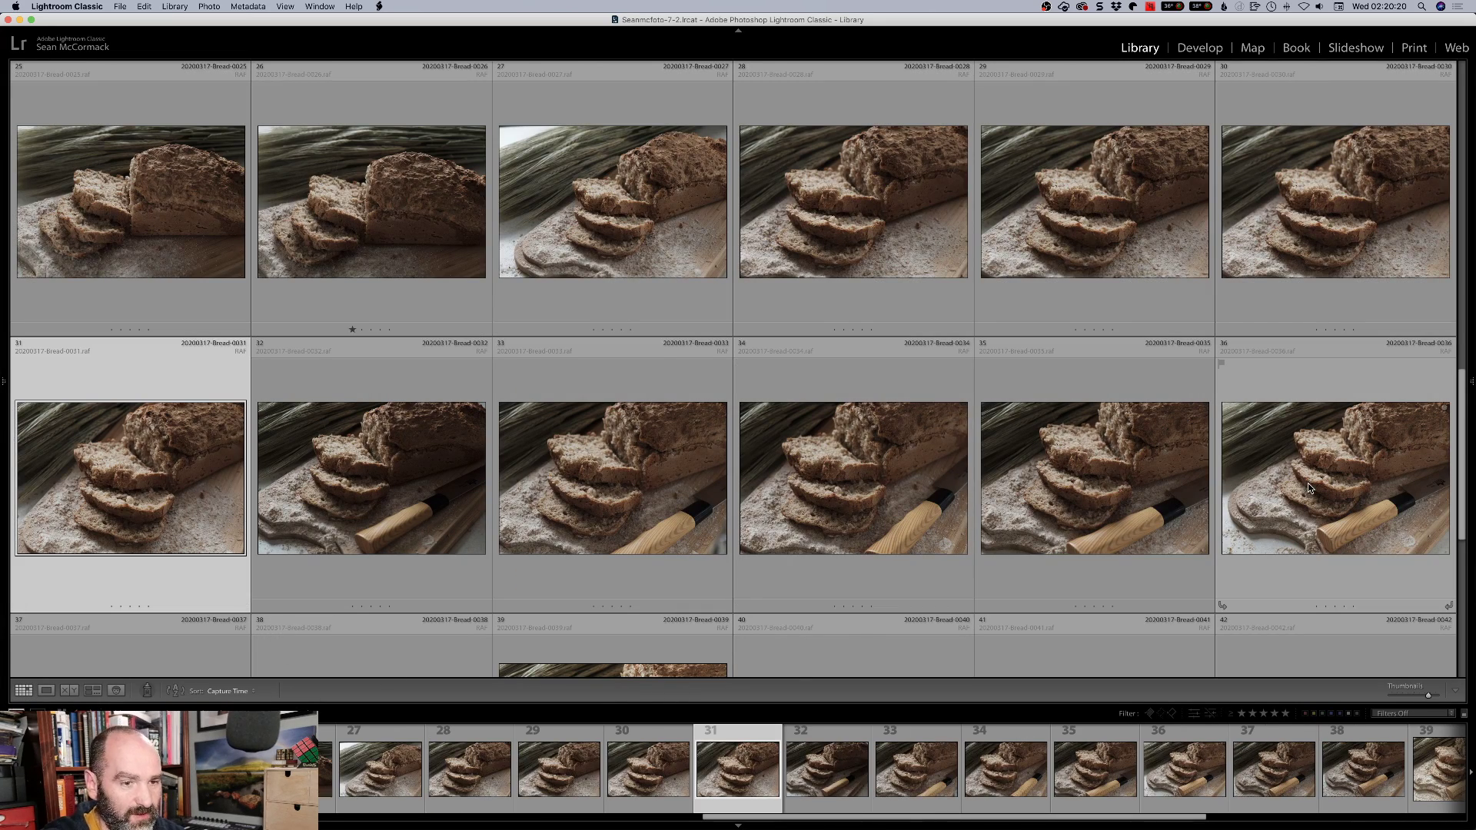
pyautogui.keyDown('shift'); pyautogui.click(1308, 483); pyautogui.keyUp('shift')
pyautogui.press('n')
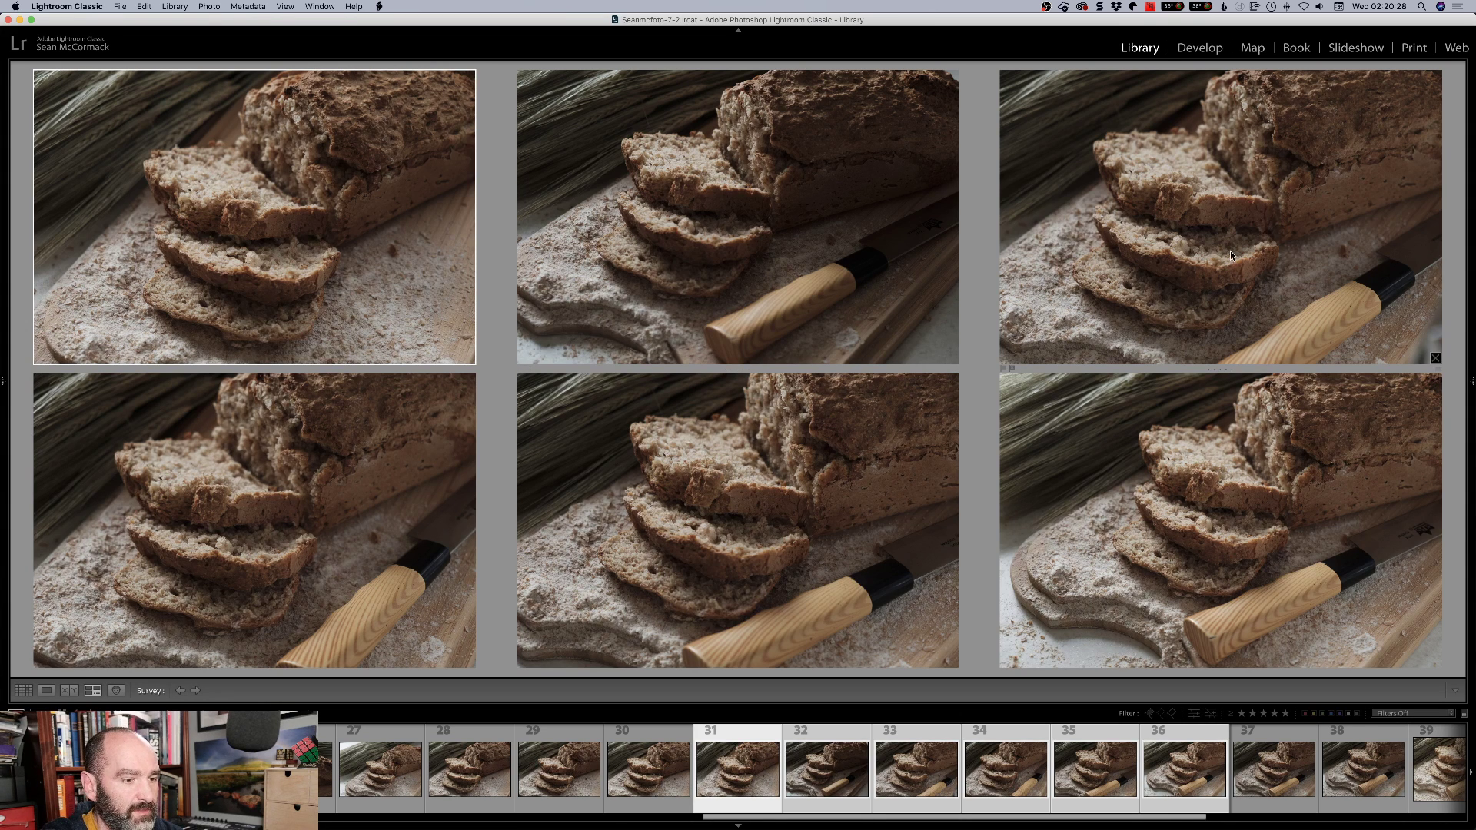
# Rate photos 35 and 36, both showing the knife, one star each and return to the grid
pyautogui.click(855, 525)
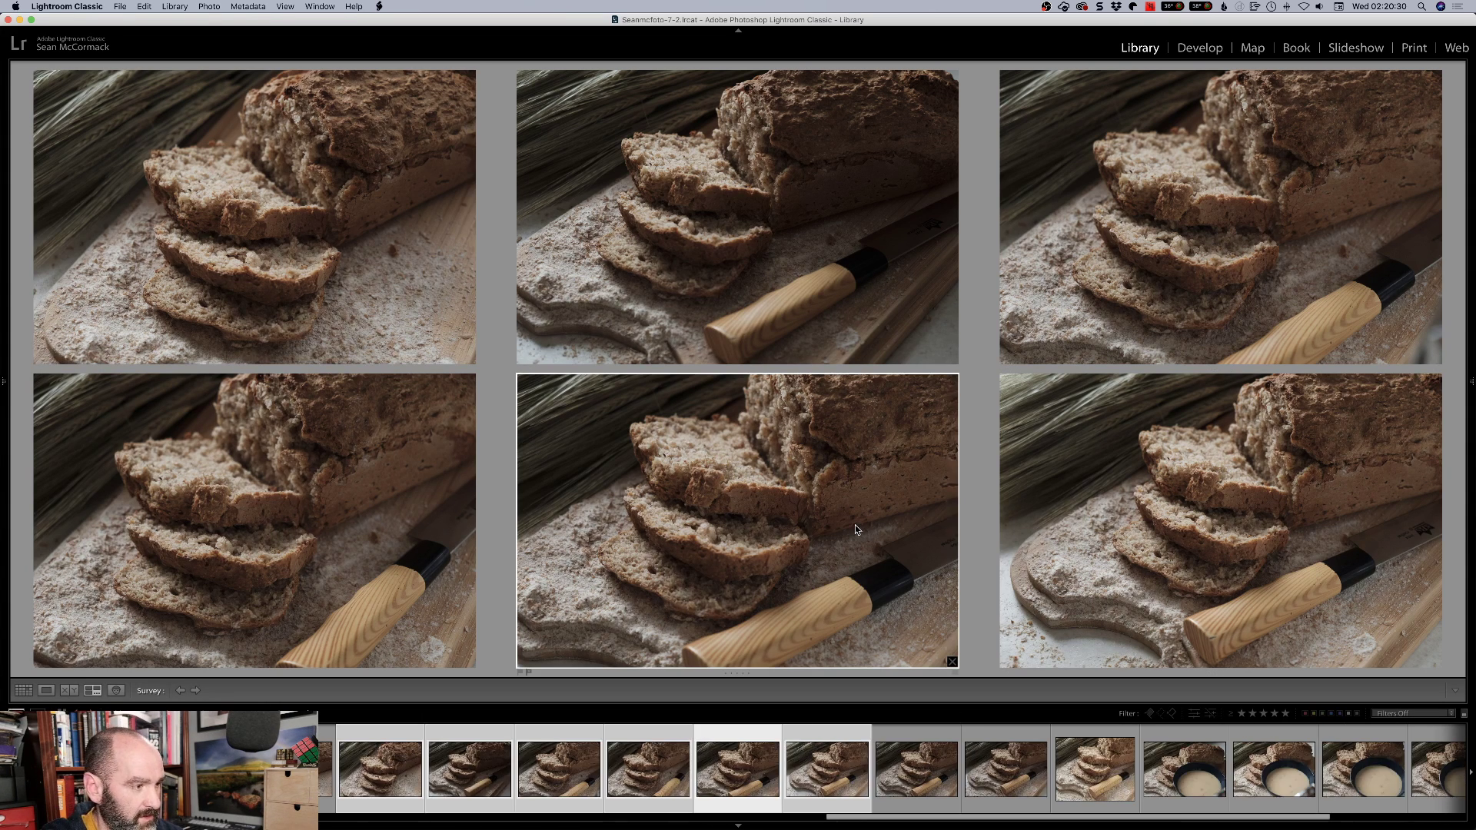
pyautogui.press('1')
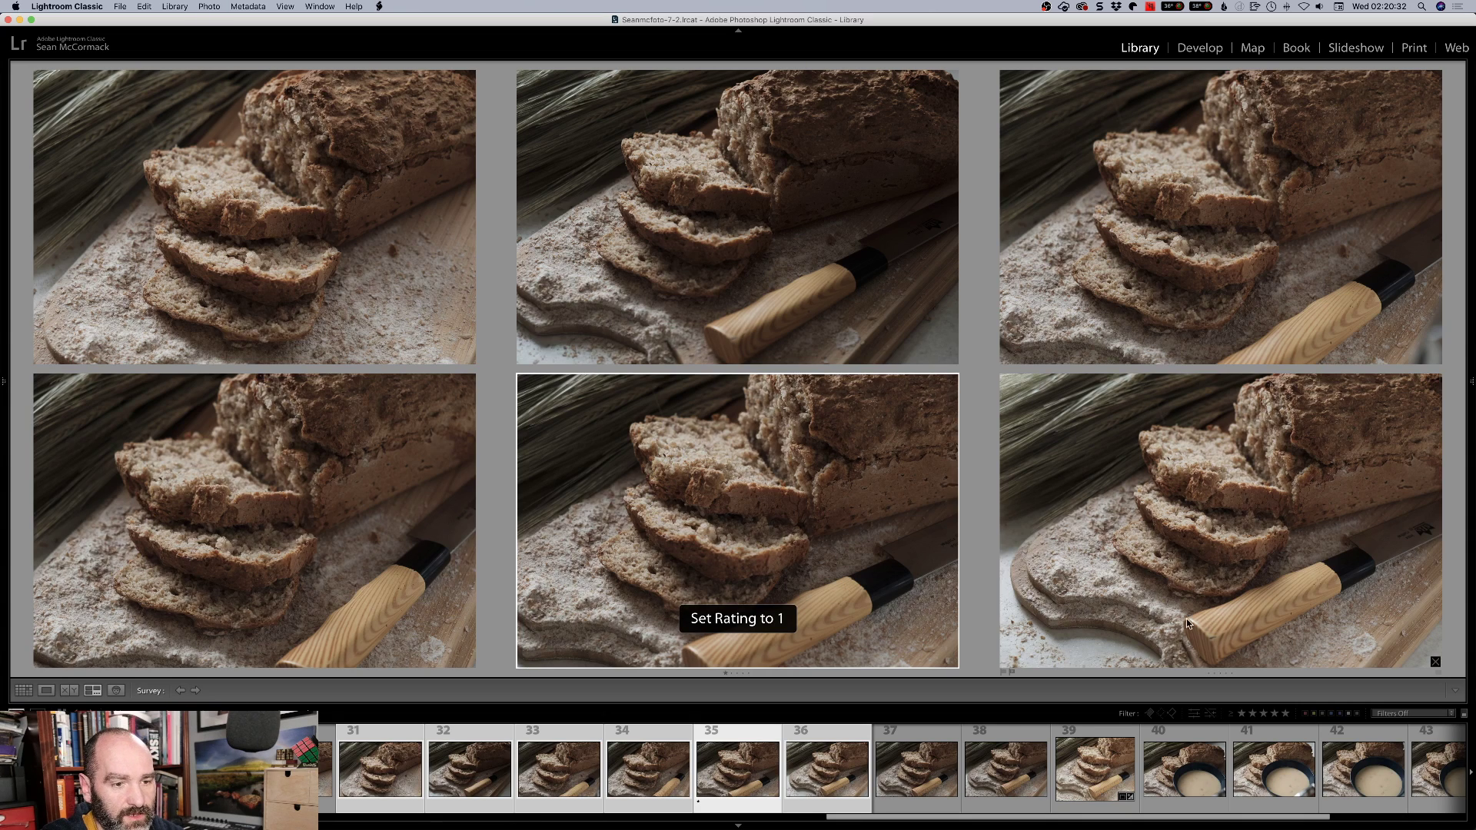
pyautogui.click(1230, 599)
pyautogui.press('1')
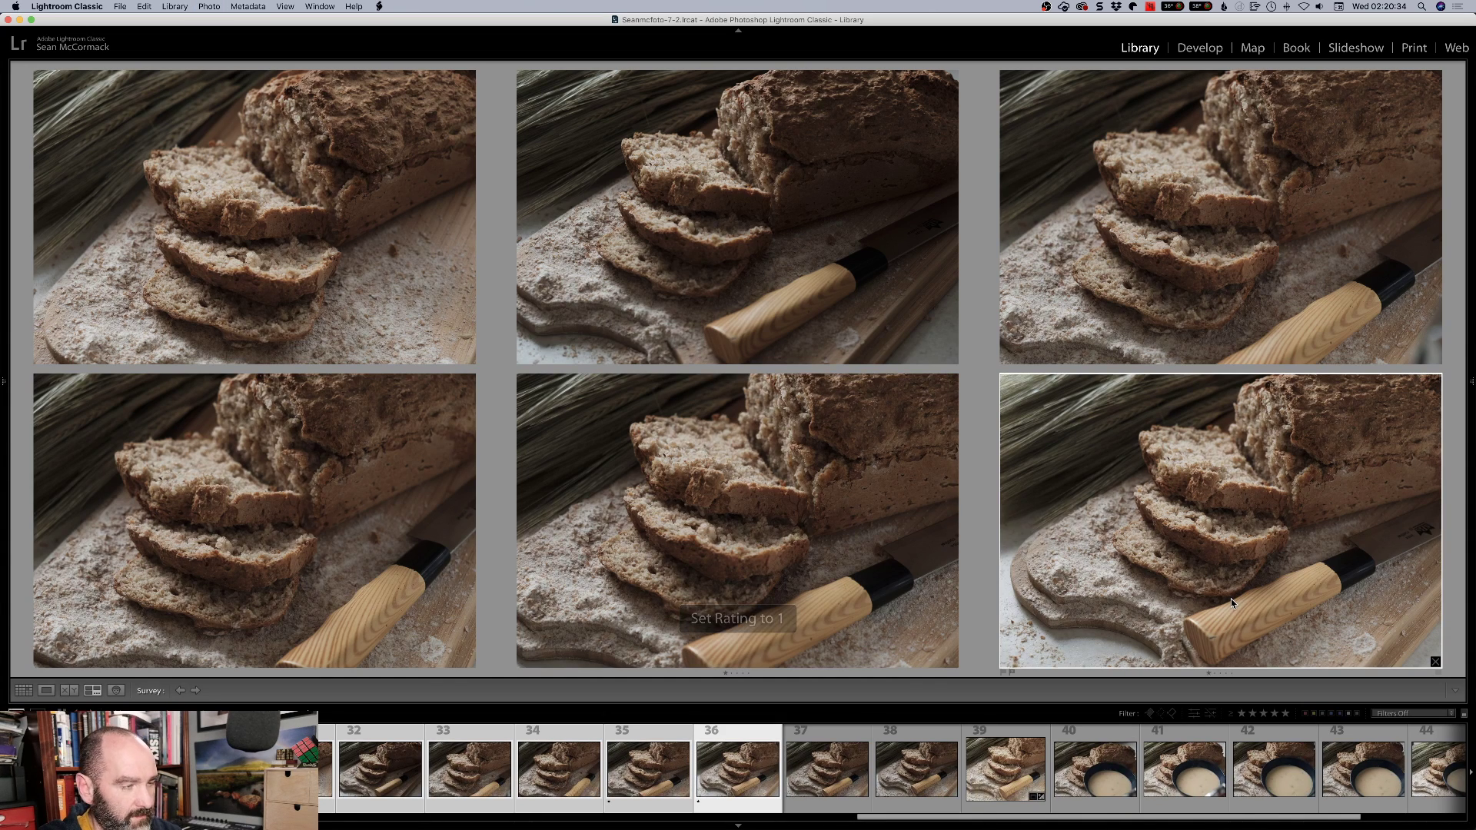
pyautogui.press('g')
# Select photos 37 through 42 and show them together in Survey view
pyautogui.click(173, 639)
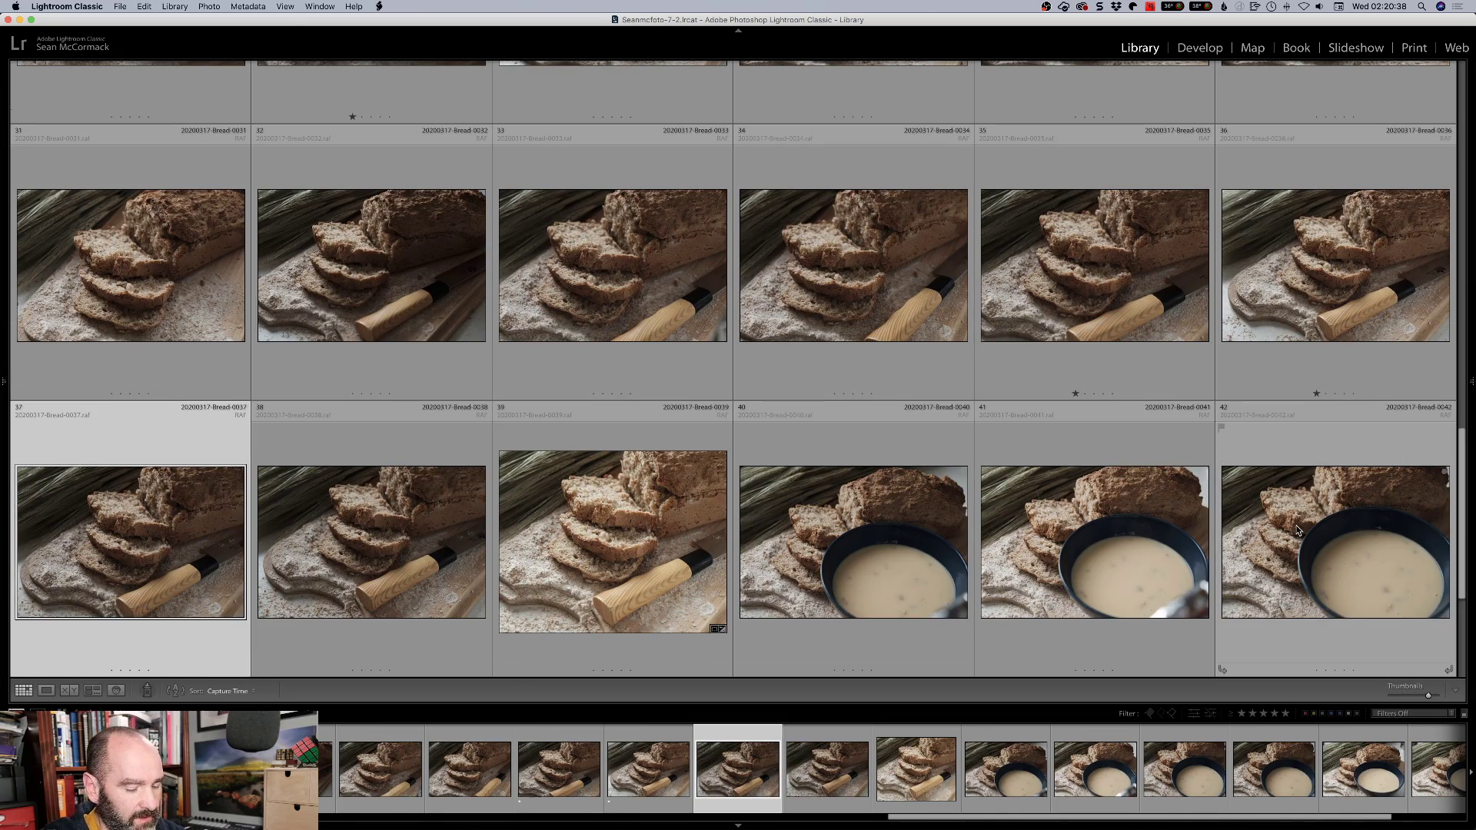
pyautogui.keyDown('shift'); pyautogui.click(1296, 531); pyautogui.keyUp('shift')
pyautogui.press('n')
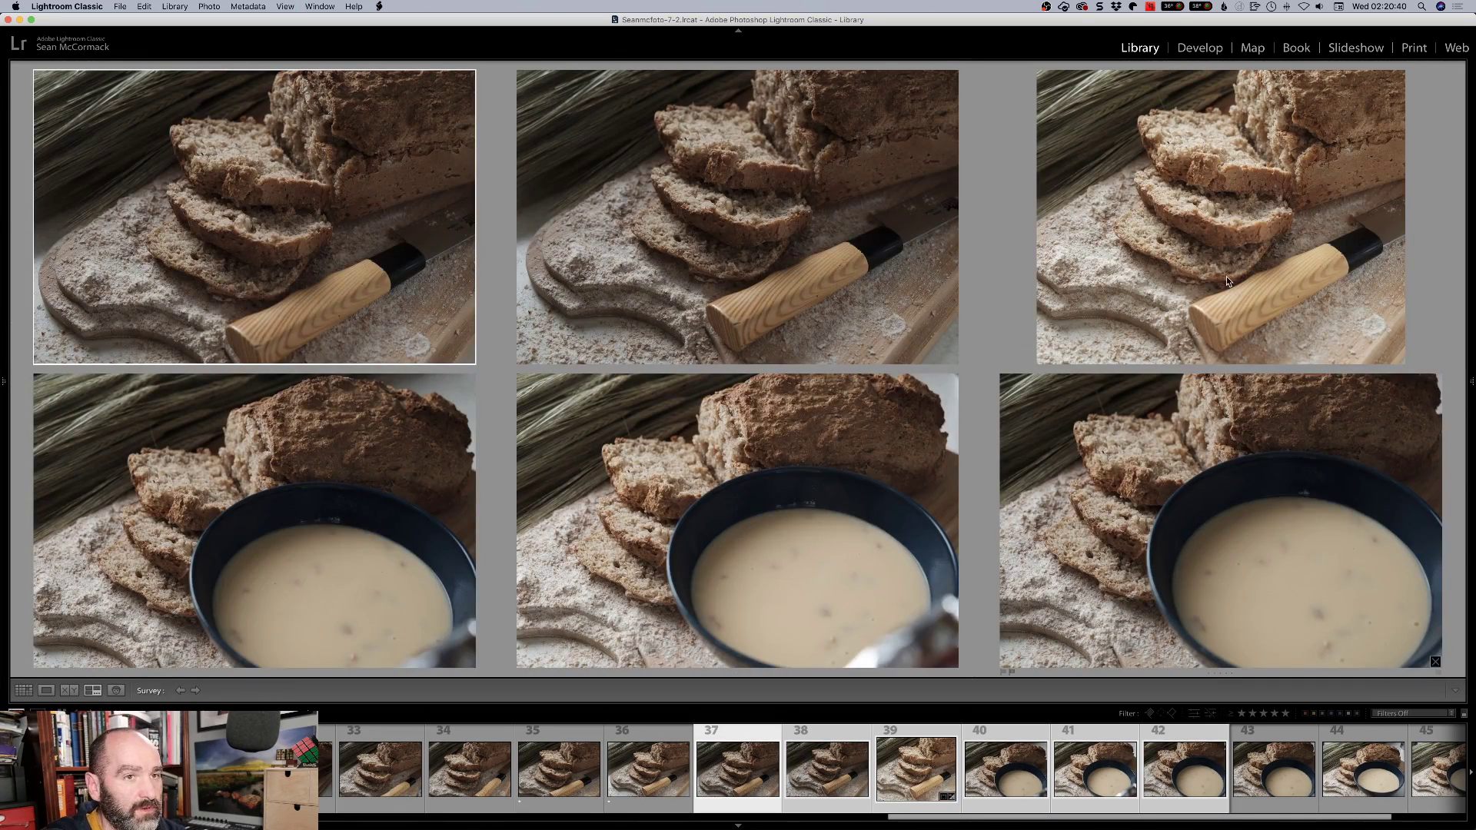
# Give photos 38, 39 and 42 a one-star rating and go back to the grid
pyautogui.click(1212, 284)
pyautogui.press('1')
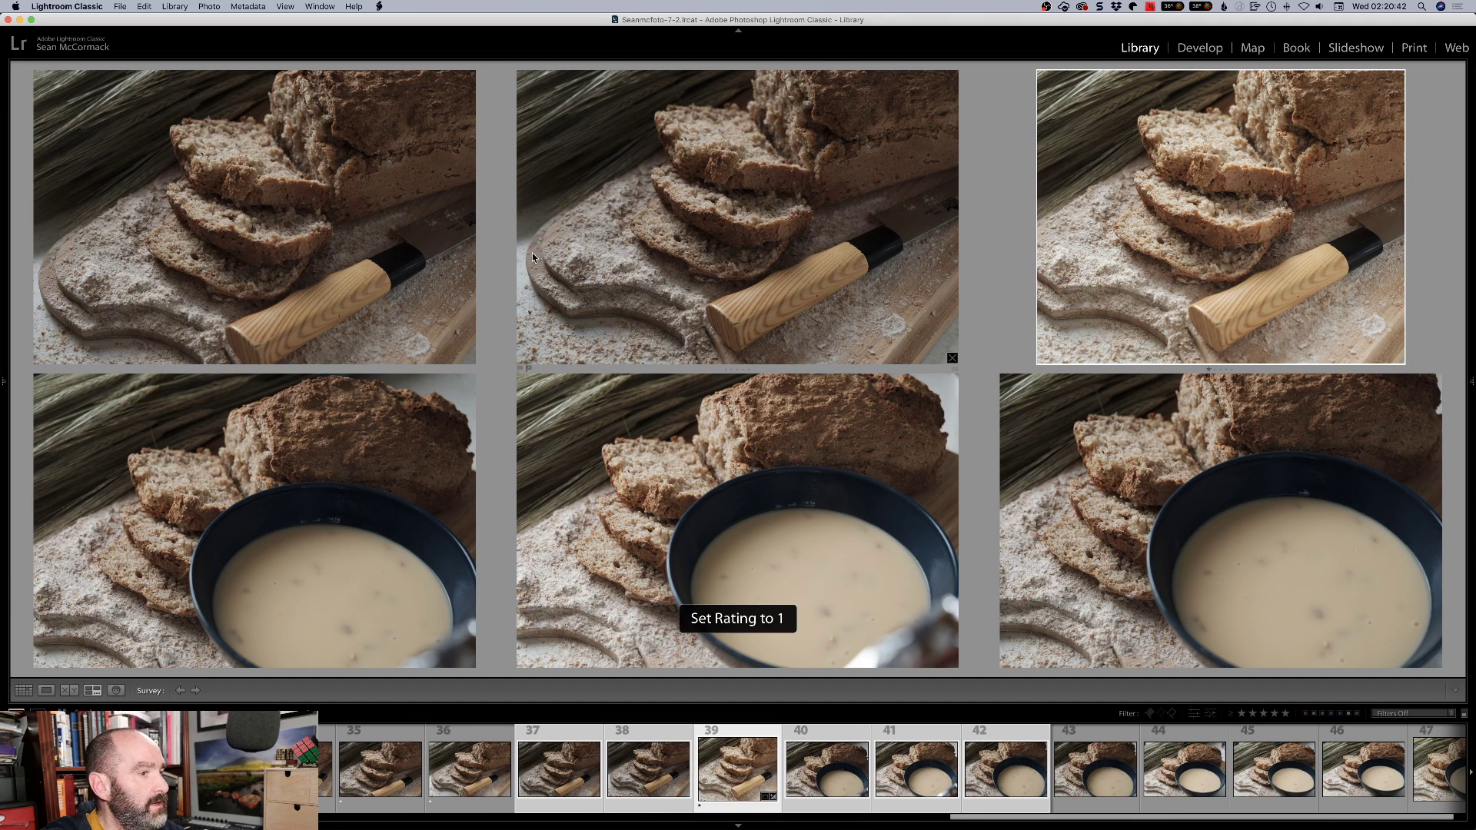
pyautogui.click(722, 288)
pyautogui.press('1')
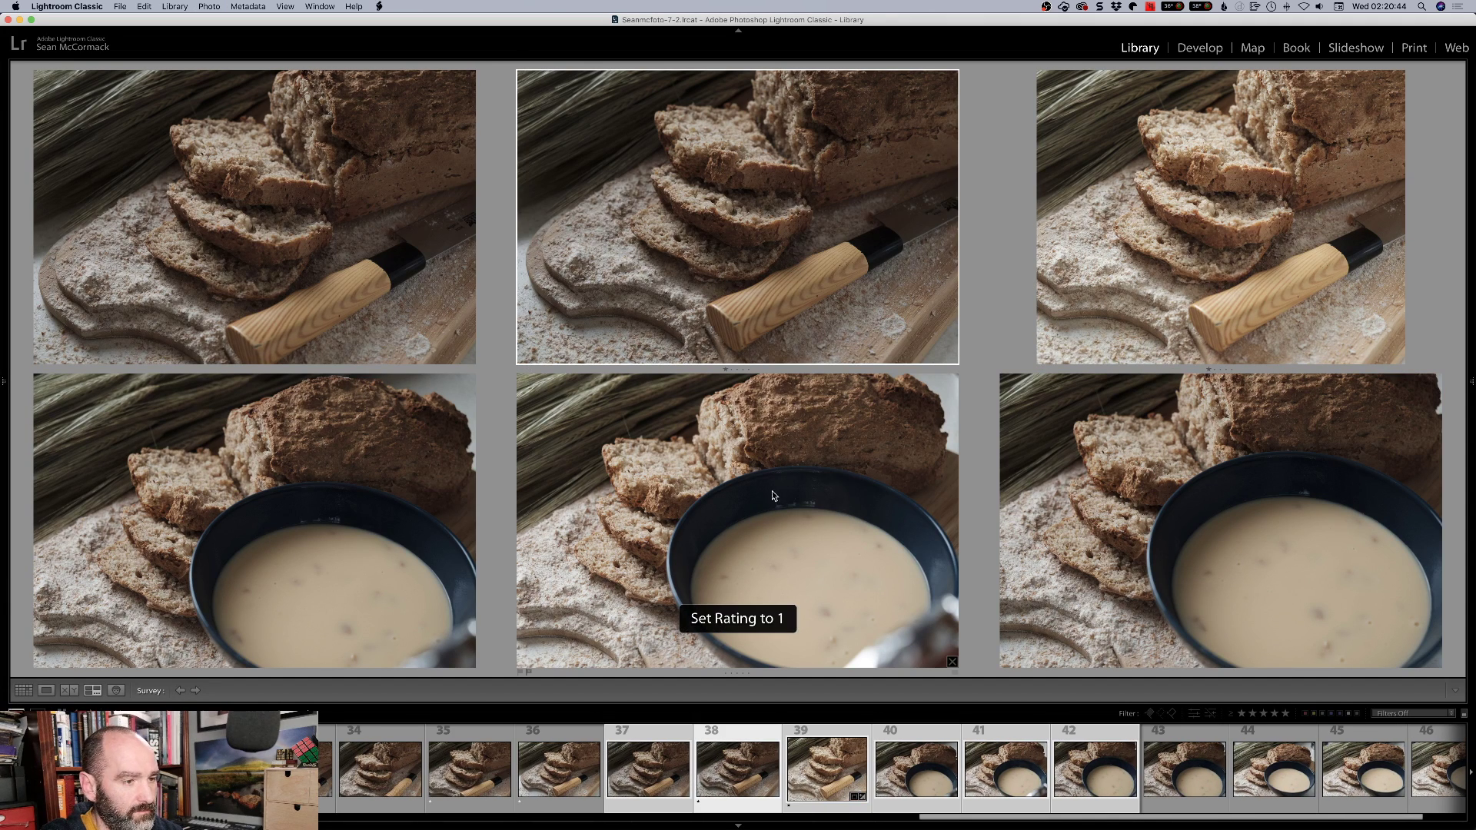
pyautogui.click(1192, 572)
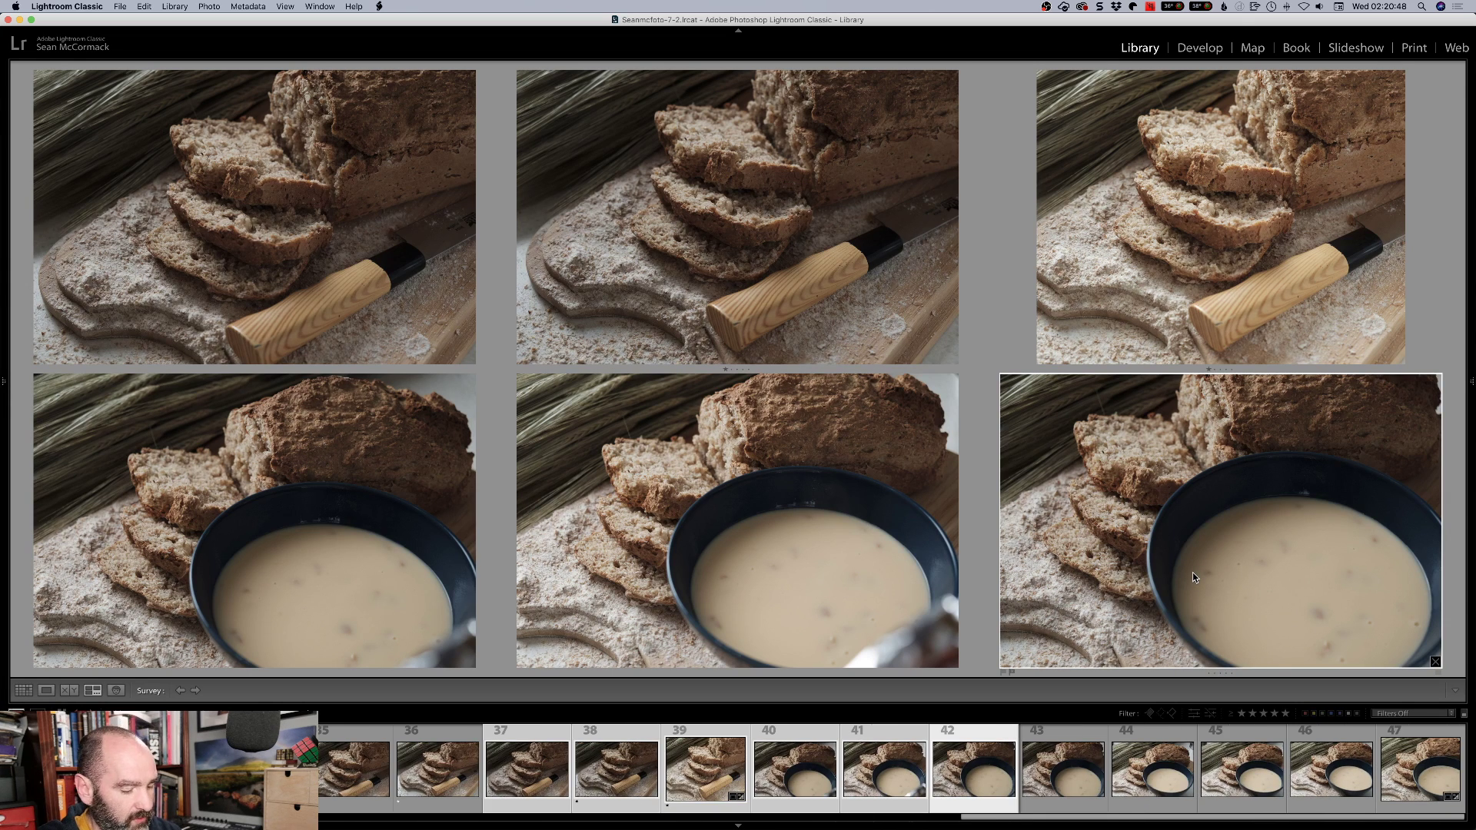
pyautogui.press('1')
pyautogui.press('g')
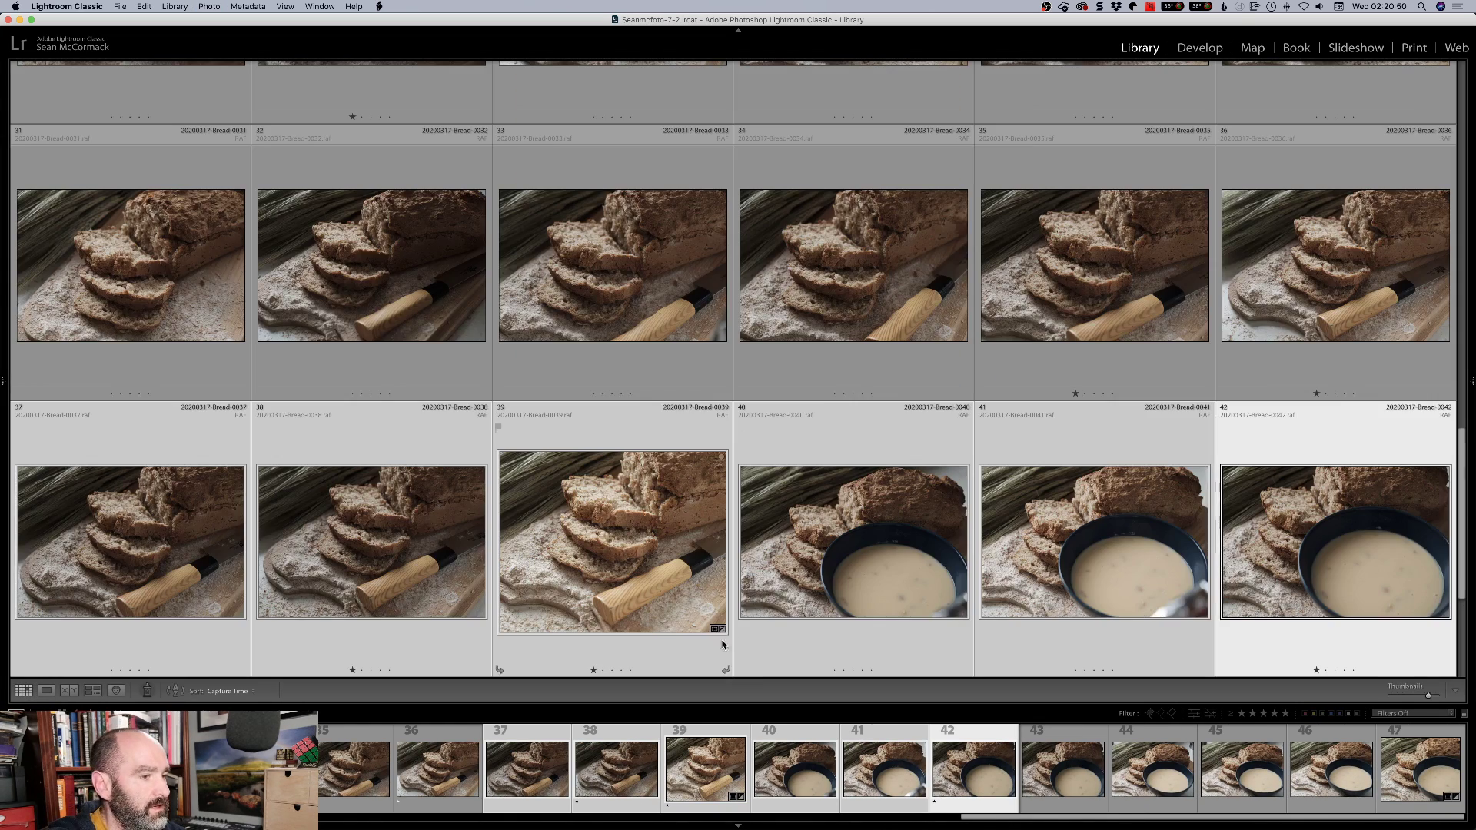
# Select the last five photos, 43 through 47, and compare them in Survey view
pyautogui.scroll(-1, 718, 567)
pyautogui.scroll(-2, 718, 567)
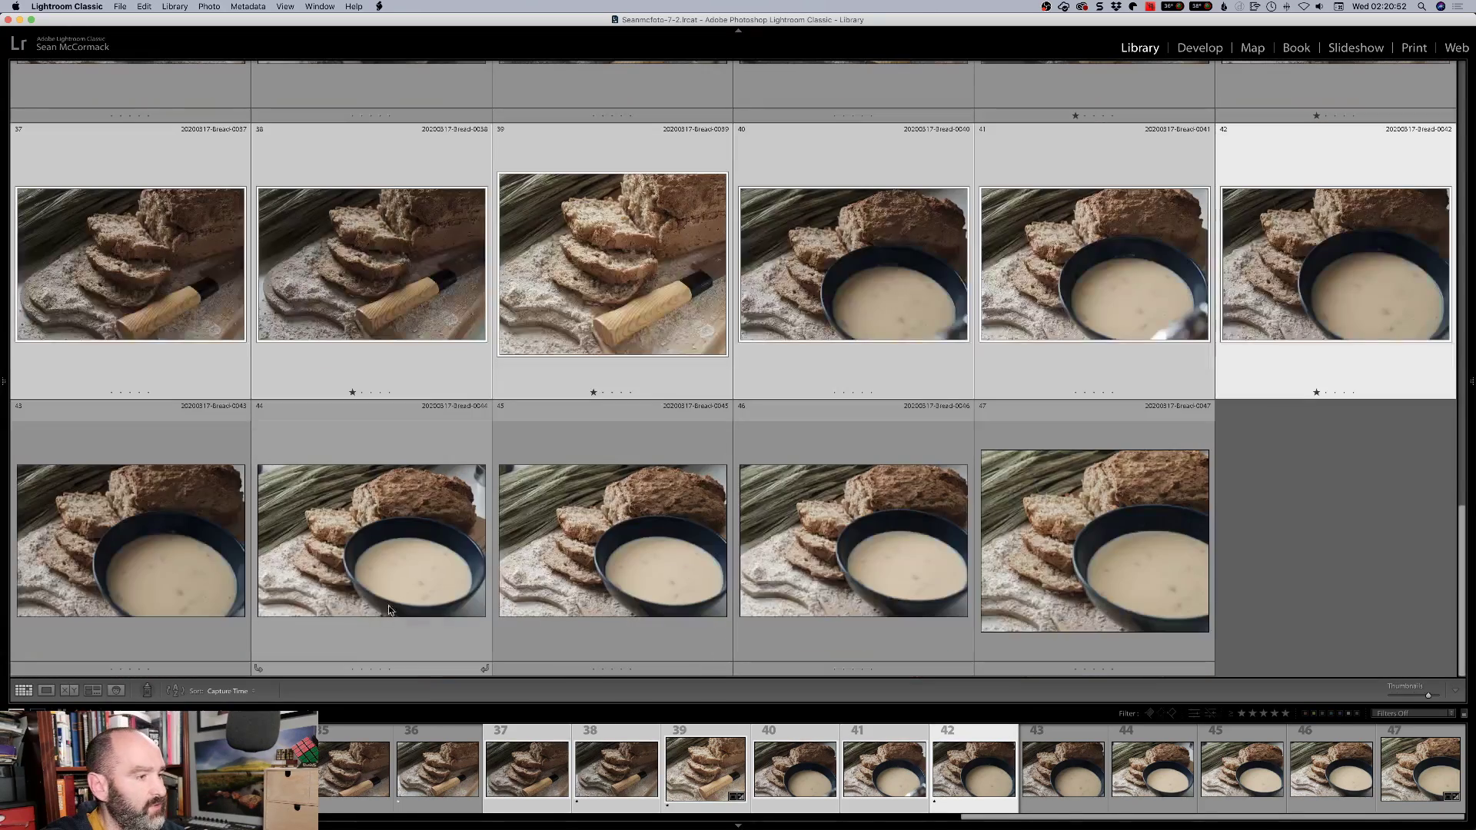
pyautogui.click(173, 531)
pyautogui.keyDown('shift'); pyautogui.click(1063, 567); pyautogui.keyUp('shift')
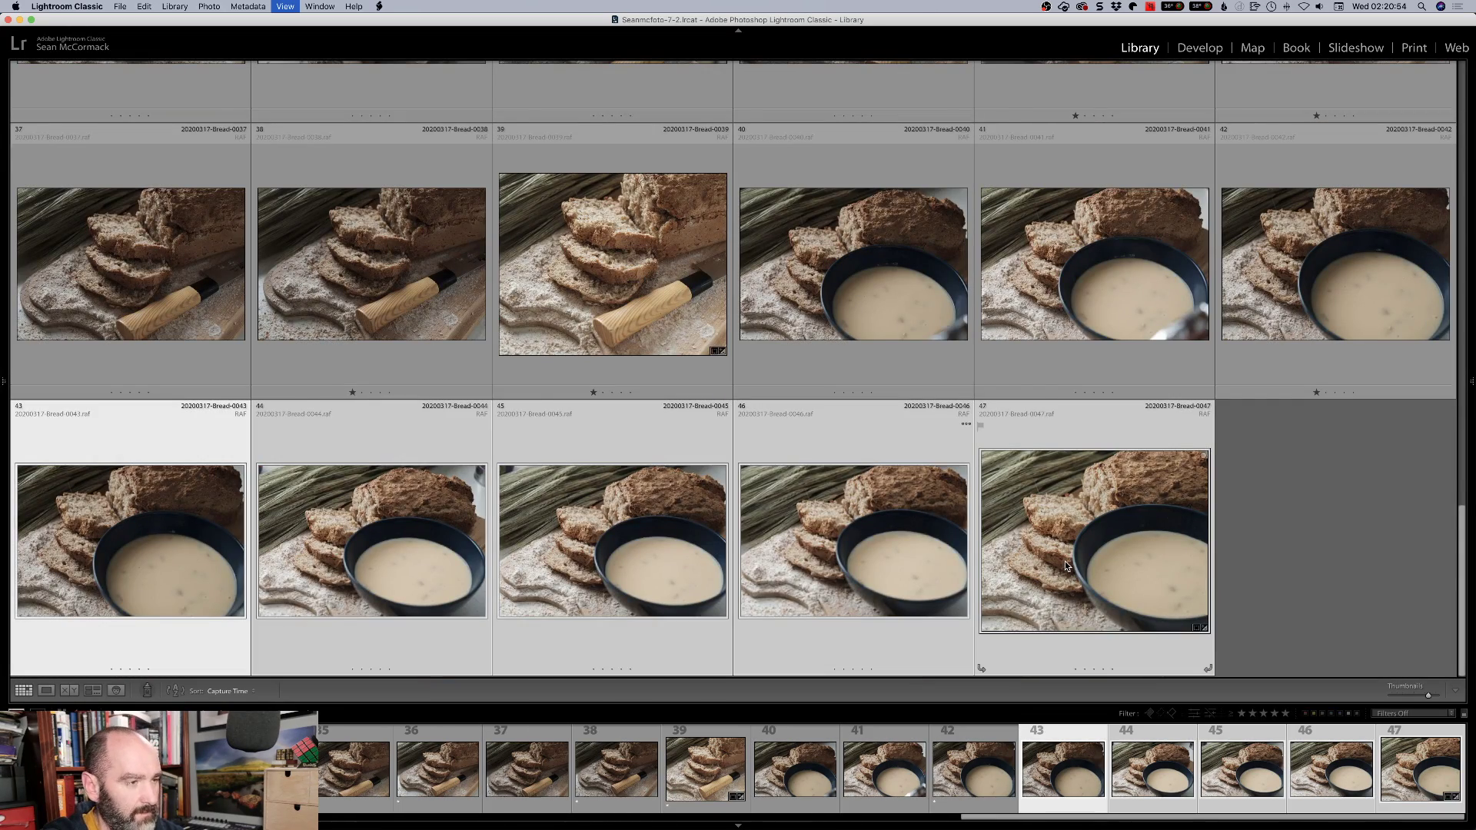
pyautogui.press('n')
# Rate soup-bowl photos 45, 46 and 47 one star each and return to the grid
pyautogui.click(994, 549)
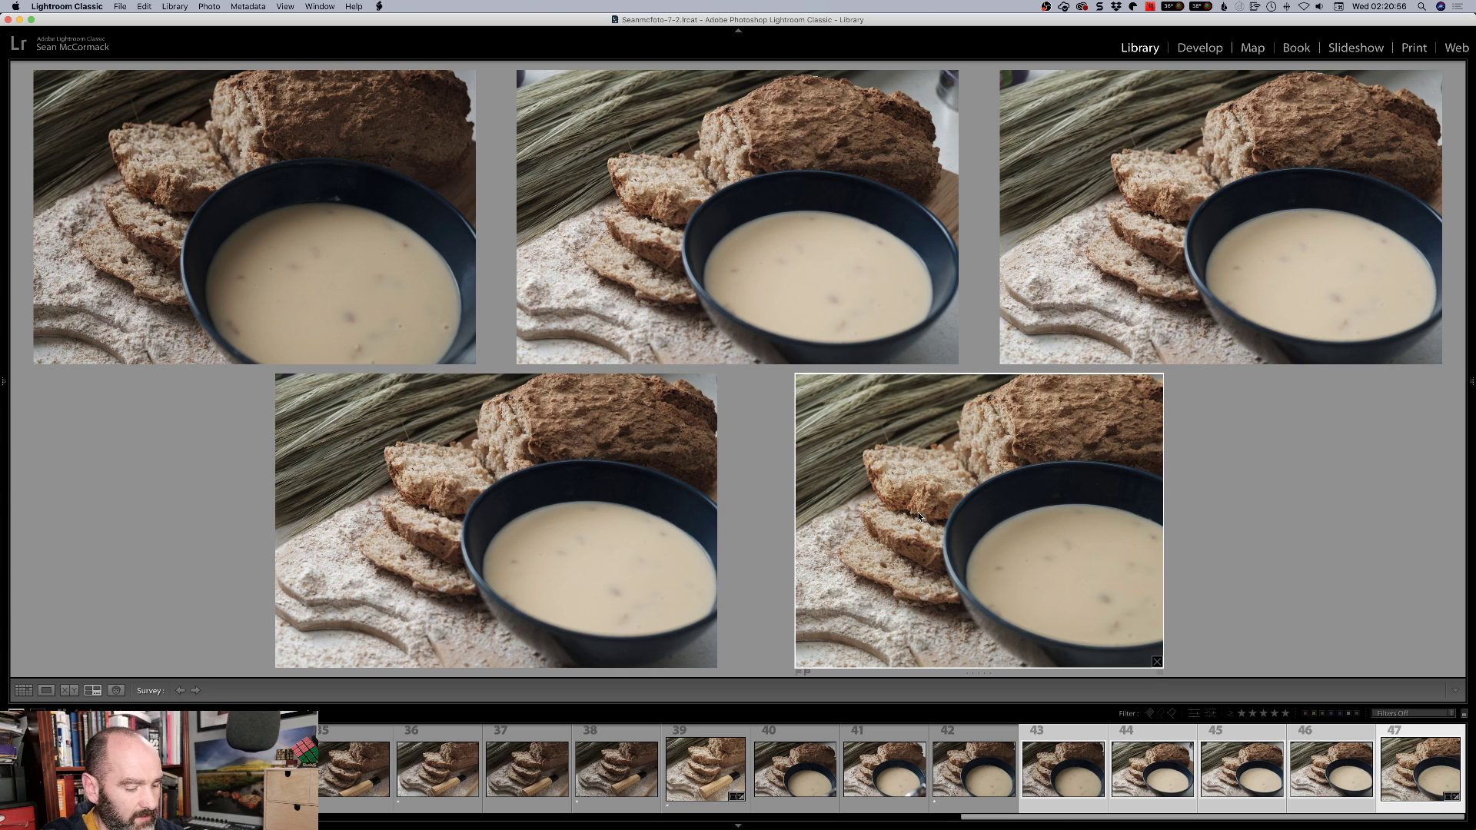
pyautogui.press('1')
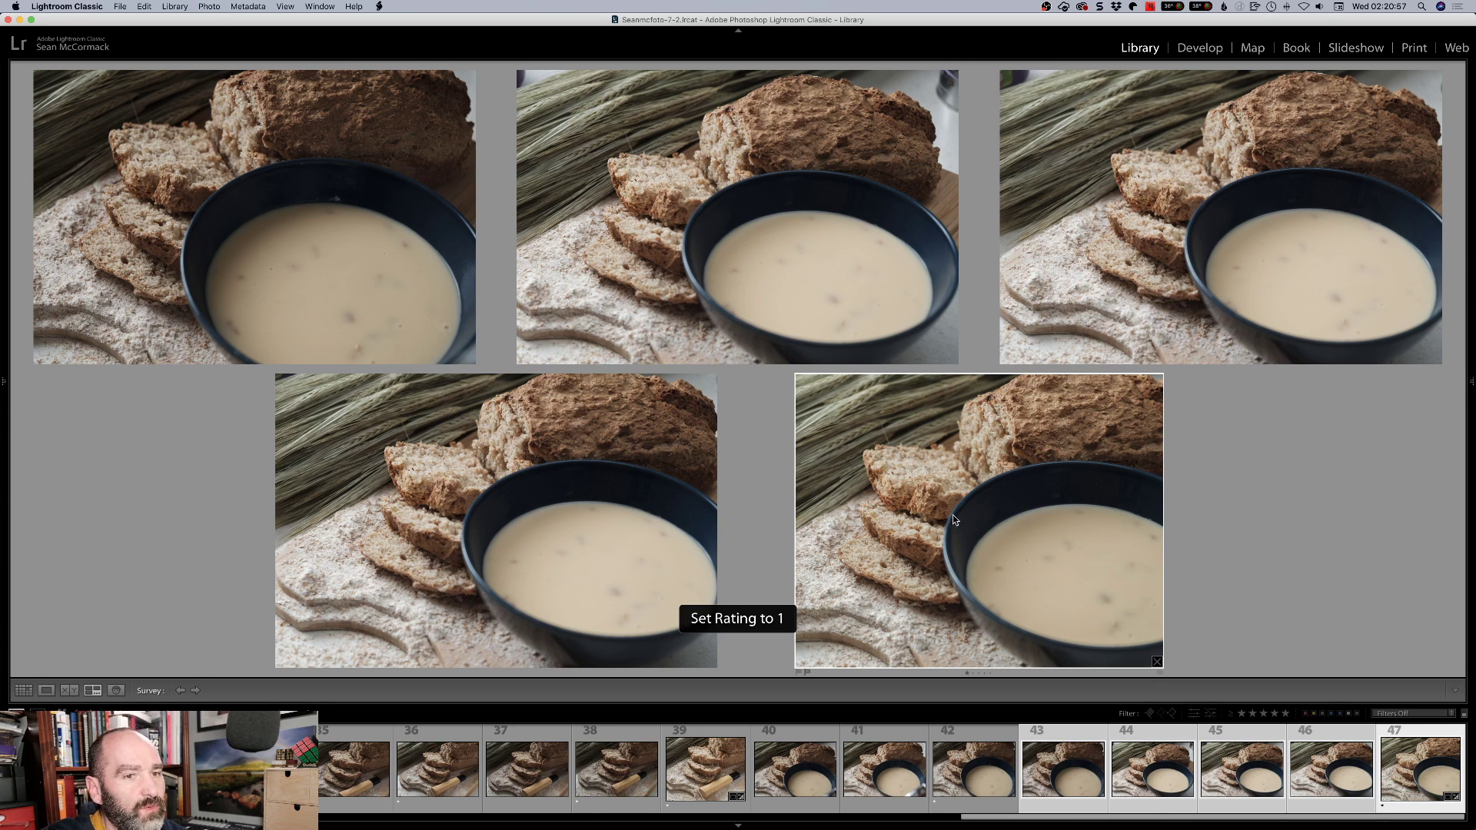
pyautogui.click(749, 266)
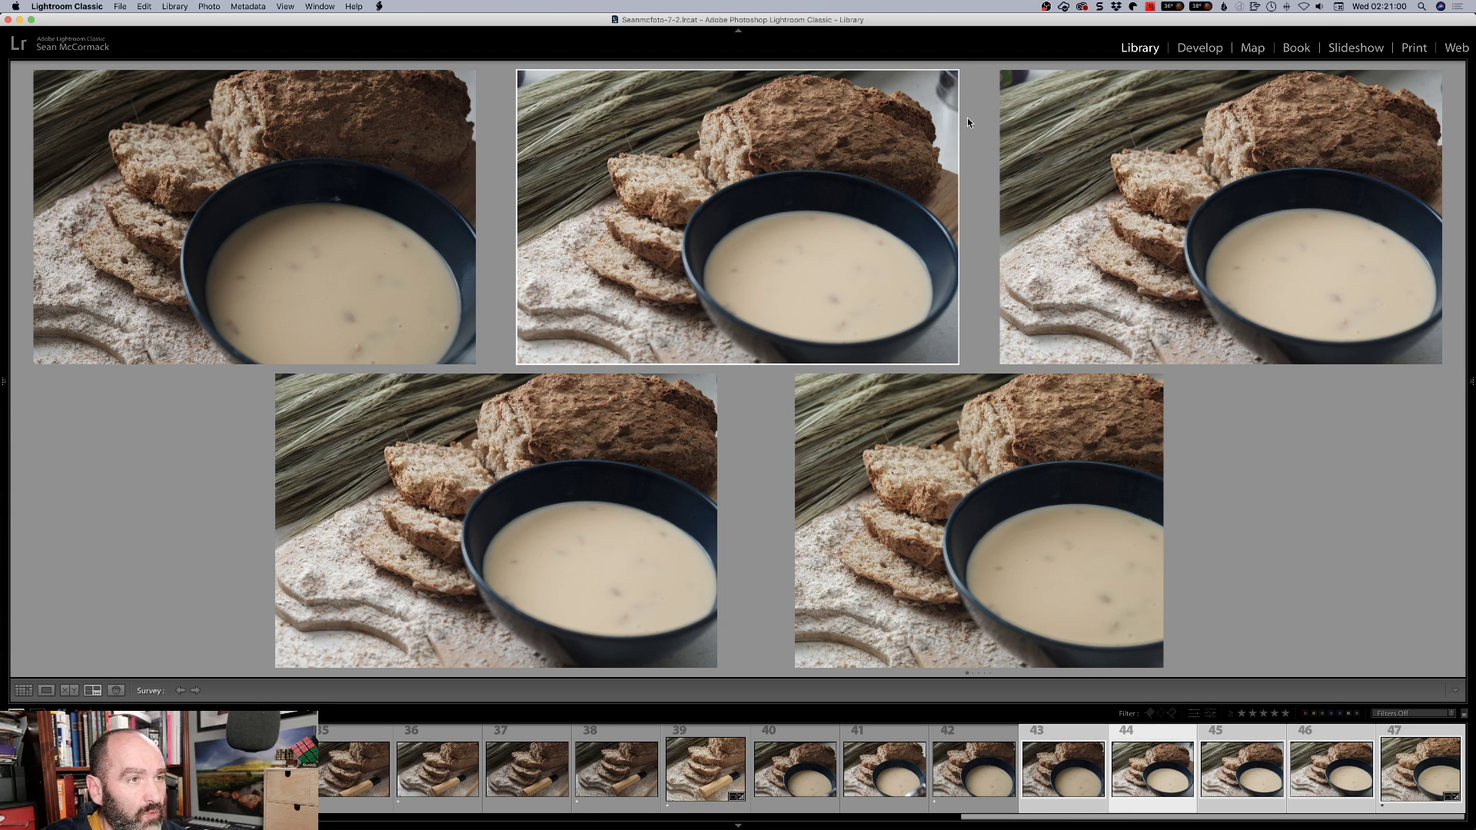
pyautogui.click(1170, 177)
pyautogui.press('1')
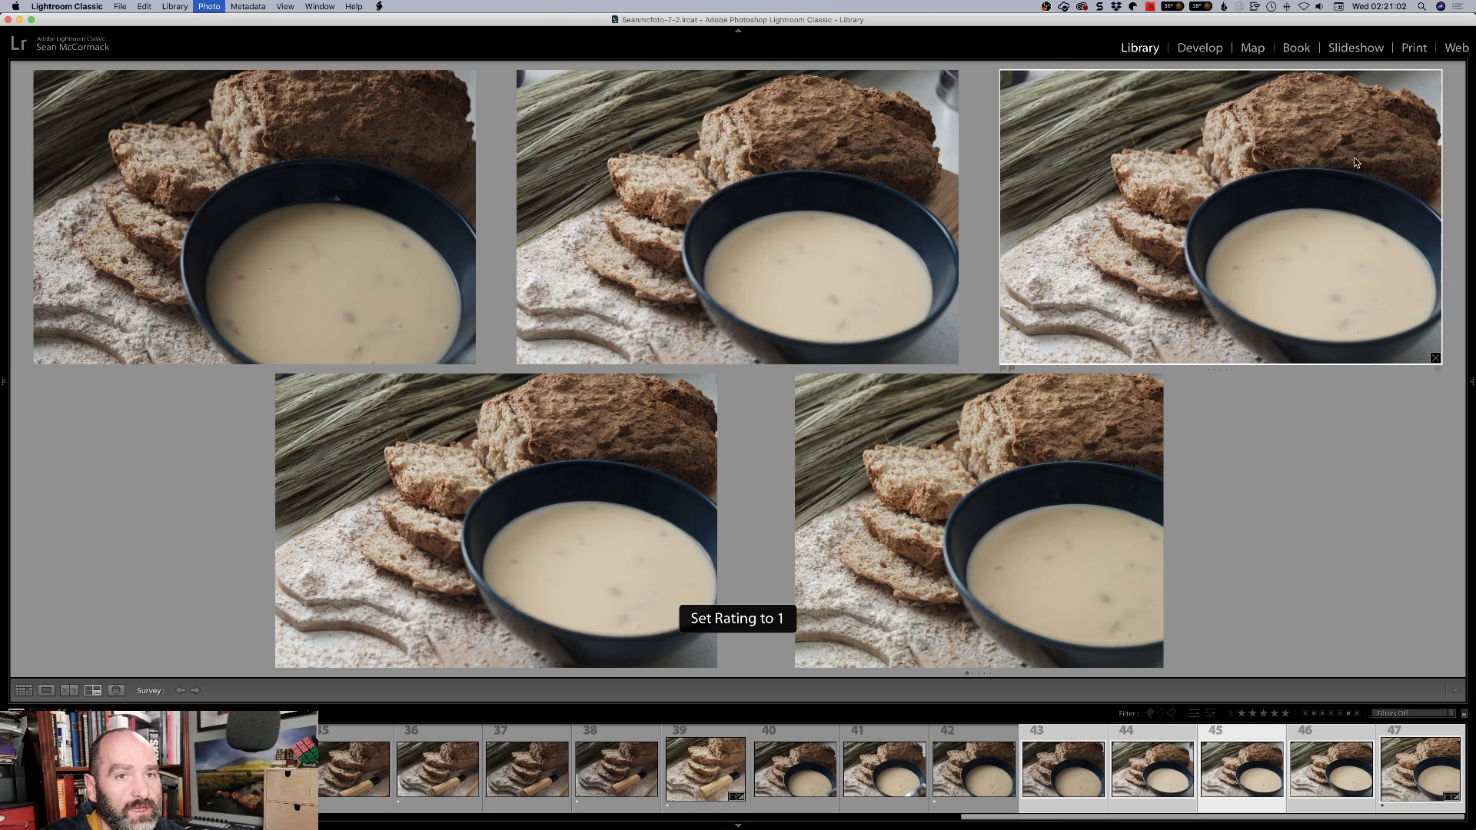
pyautogui.click(617, 480)
pyautogui.press('1')
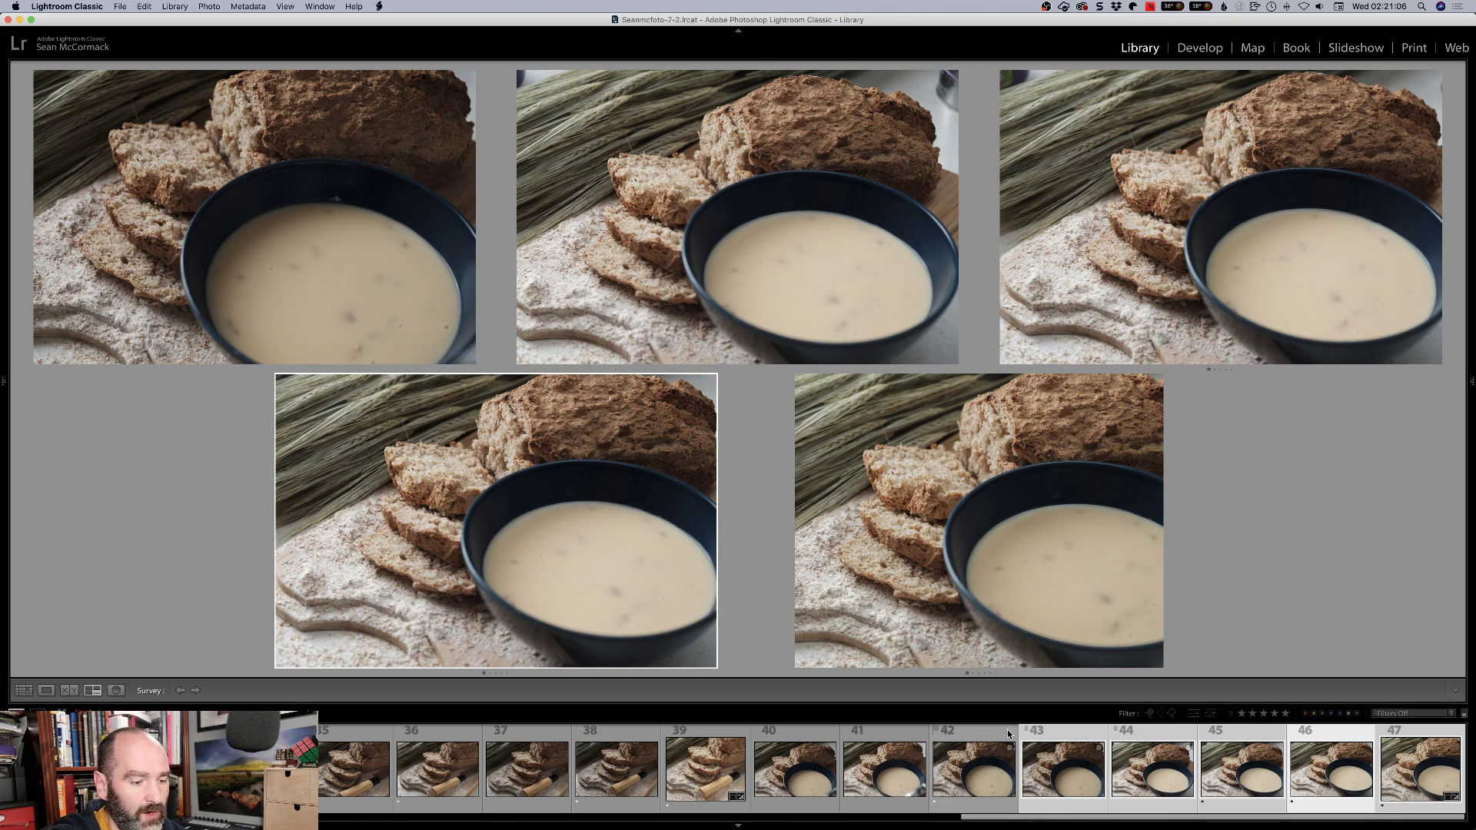
pyautogui.press('g')
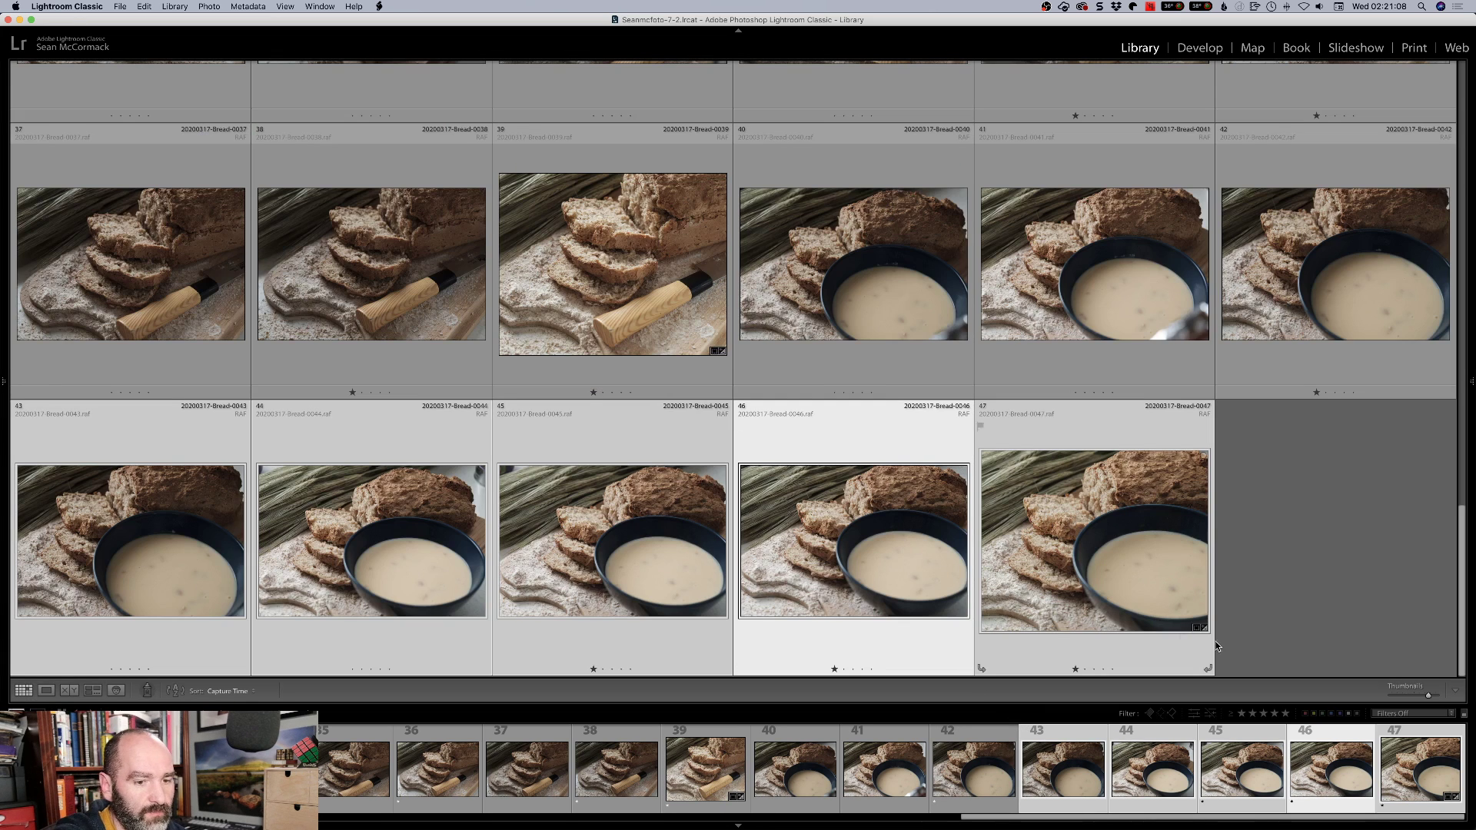
# Filter the photos by rating to show only those with one star and higher
pyautogui.click(1061, 719)
pyautogui.click(1241, 720)
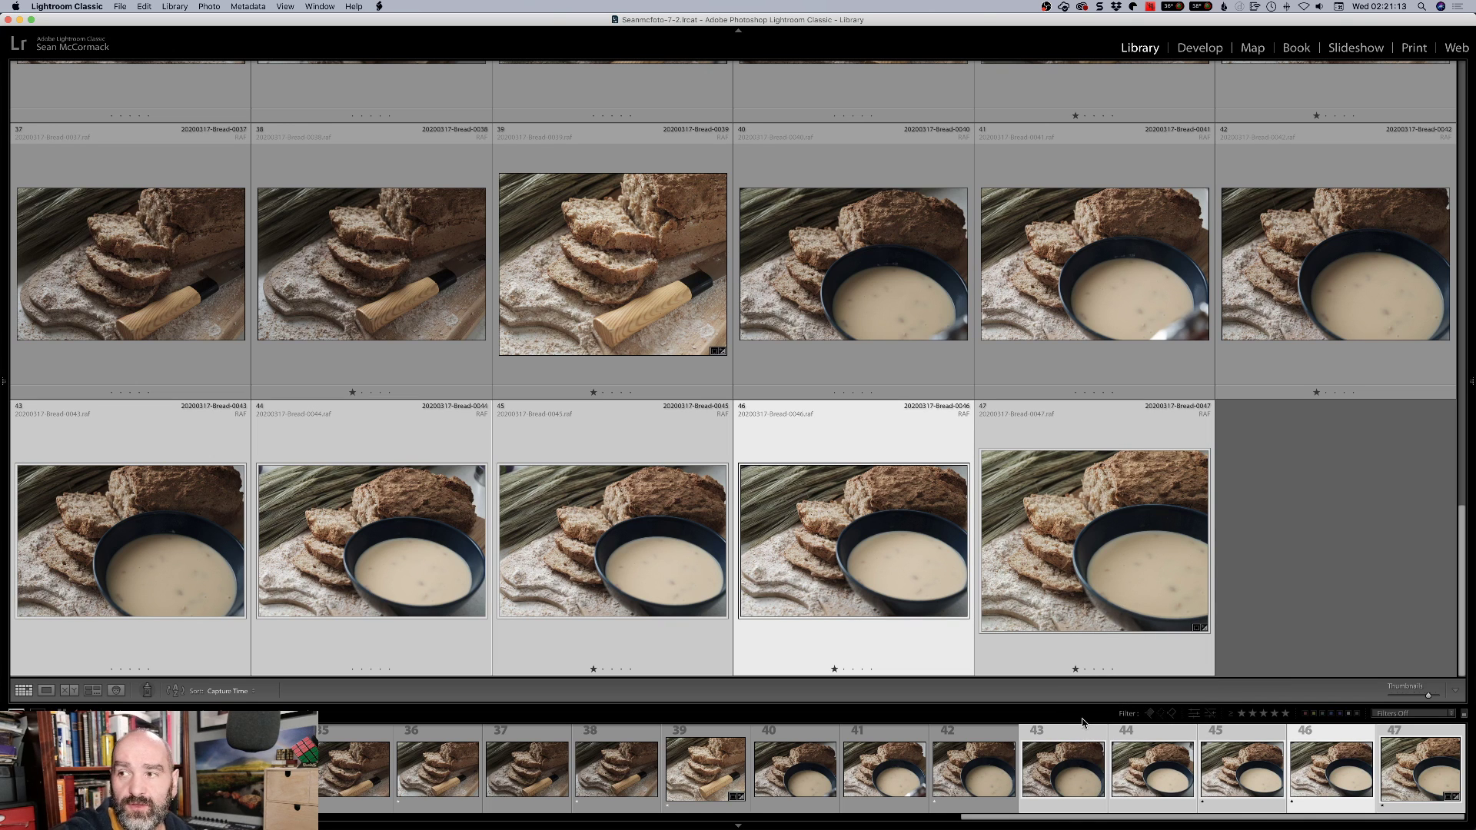
pyautogui.click(1128, 714)
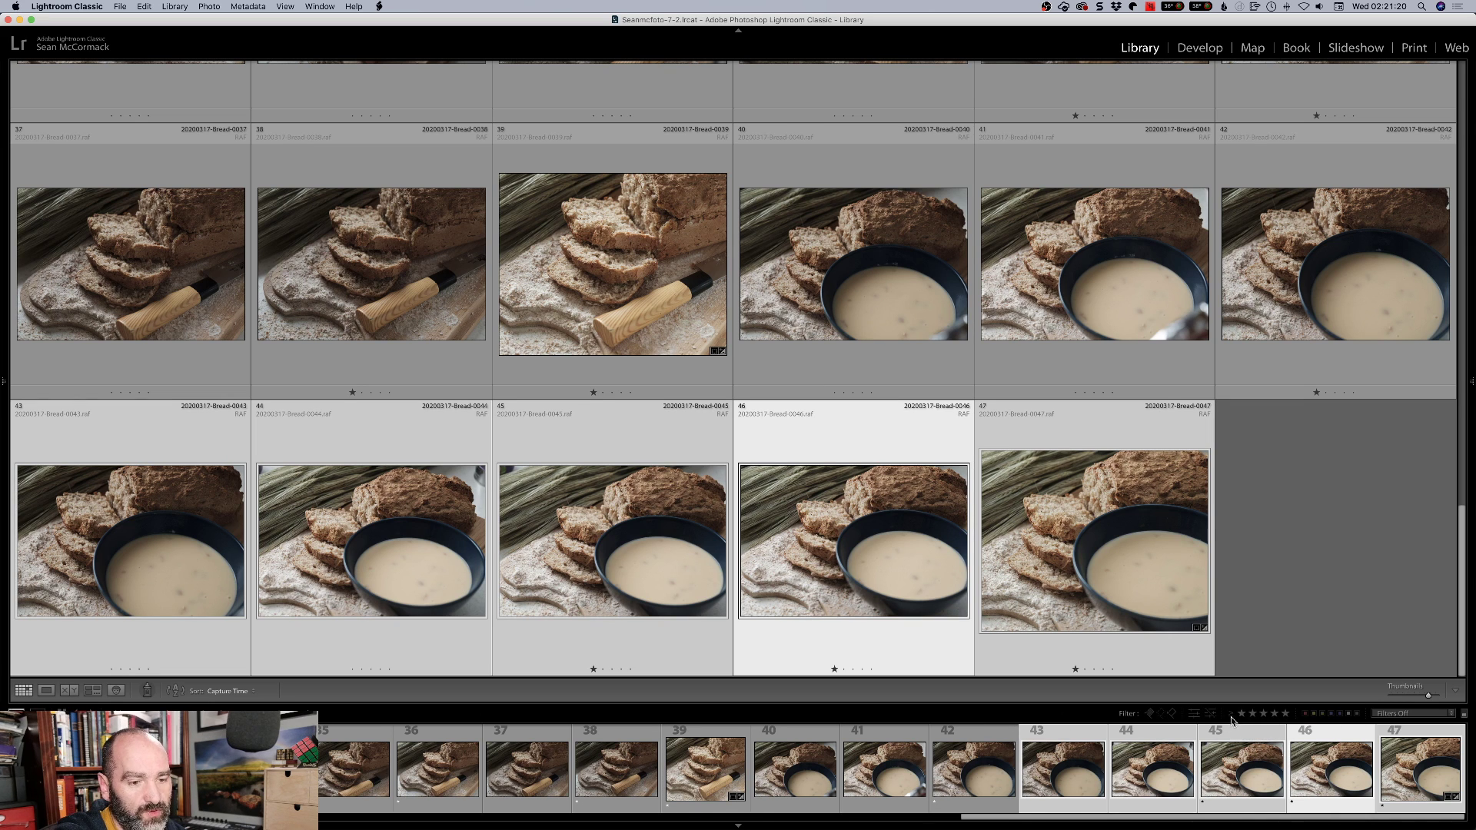
pyautogui.click(1239, 716)
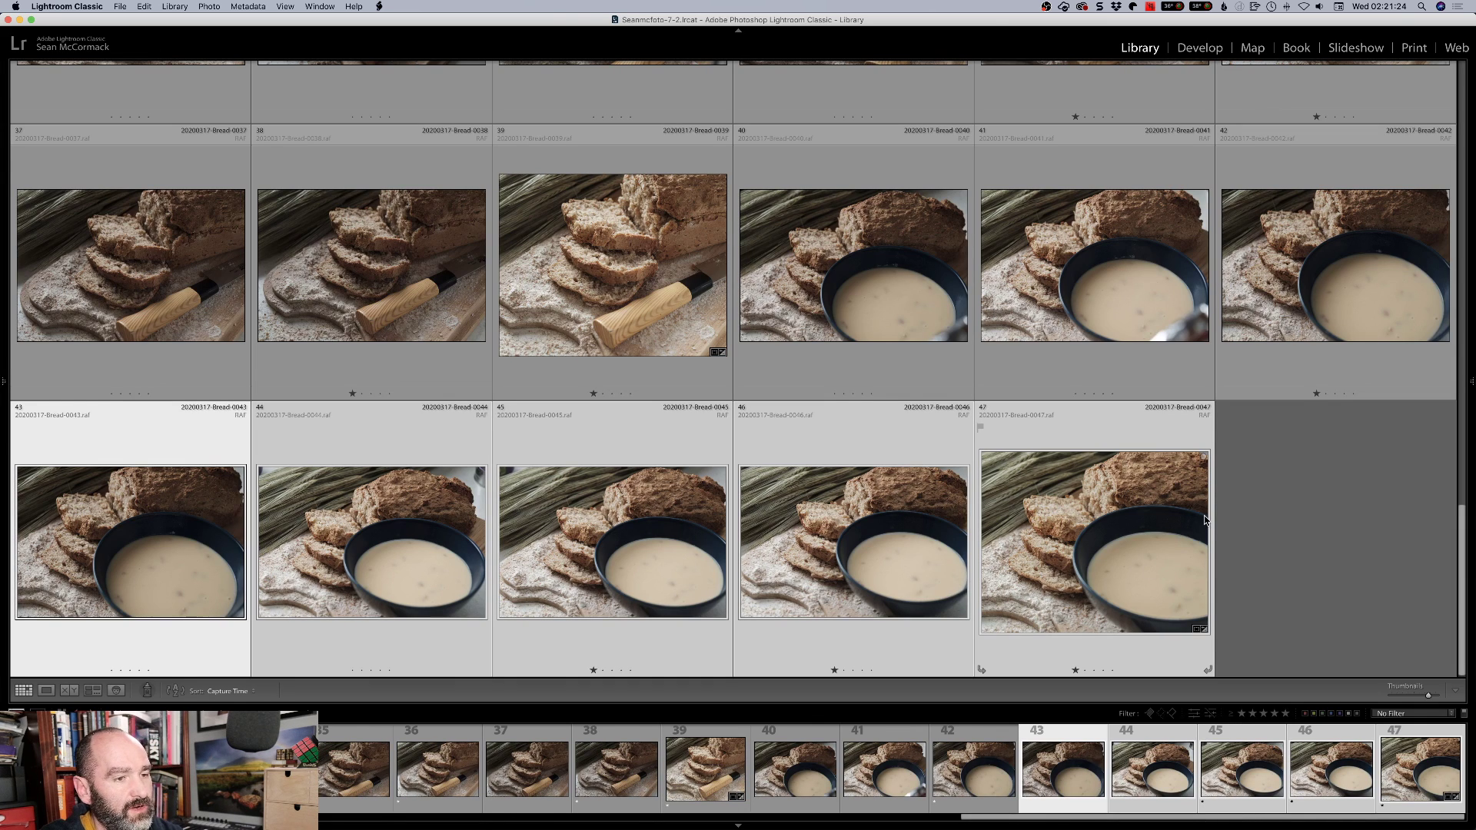
pyautogui.click(1241, 714)
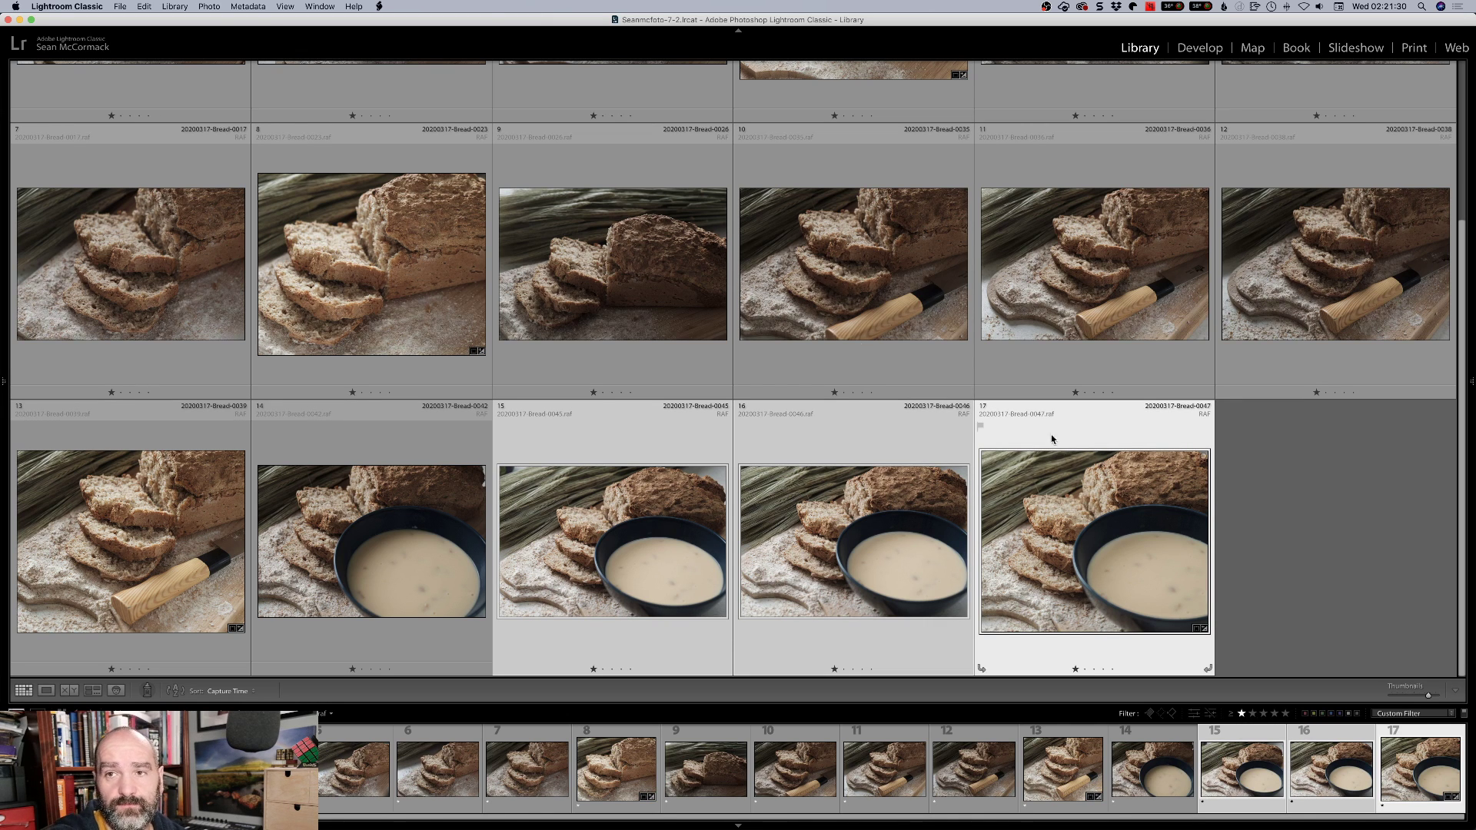
# Compare the first four whole-loaf photos in Survey view and rate photo 4 two stars, returning to the grid
pyautogui.scroll(3, 799, 353)
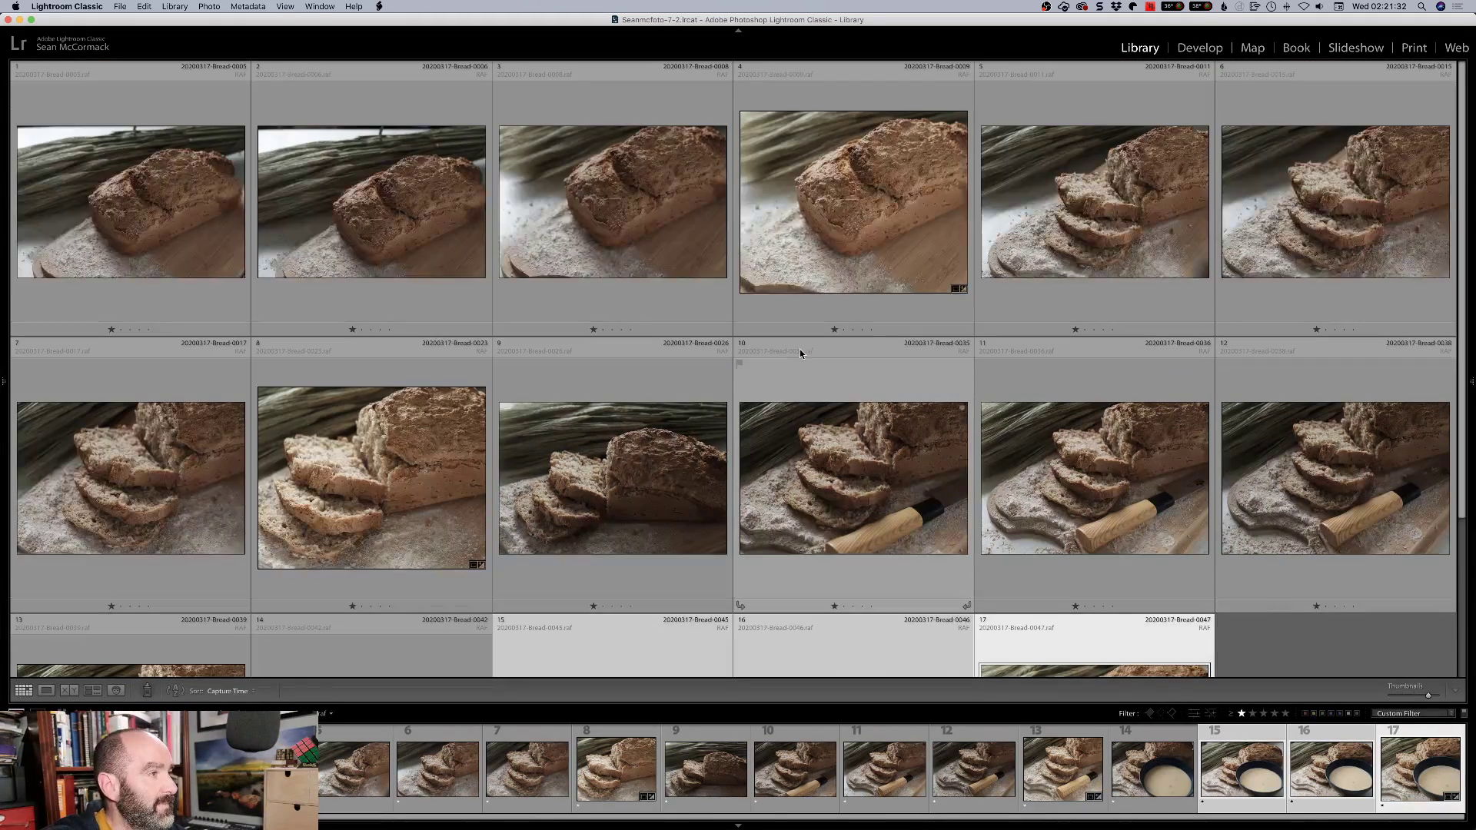
pyautogui.click(154, 175)
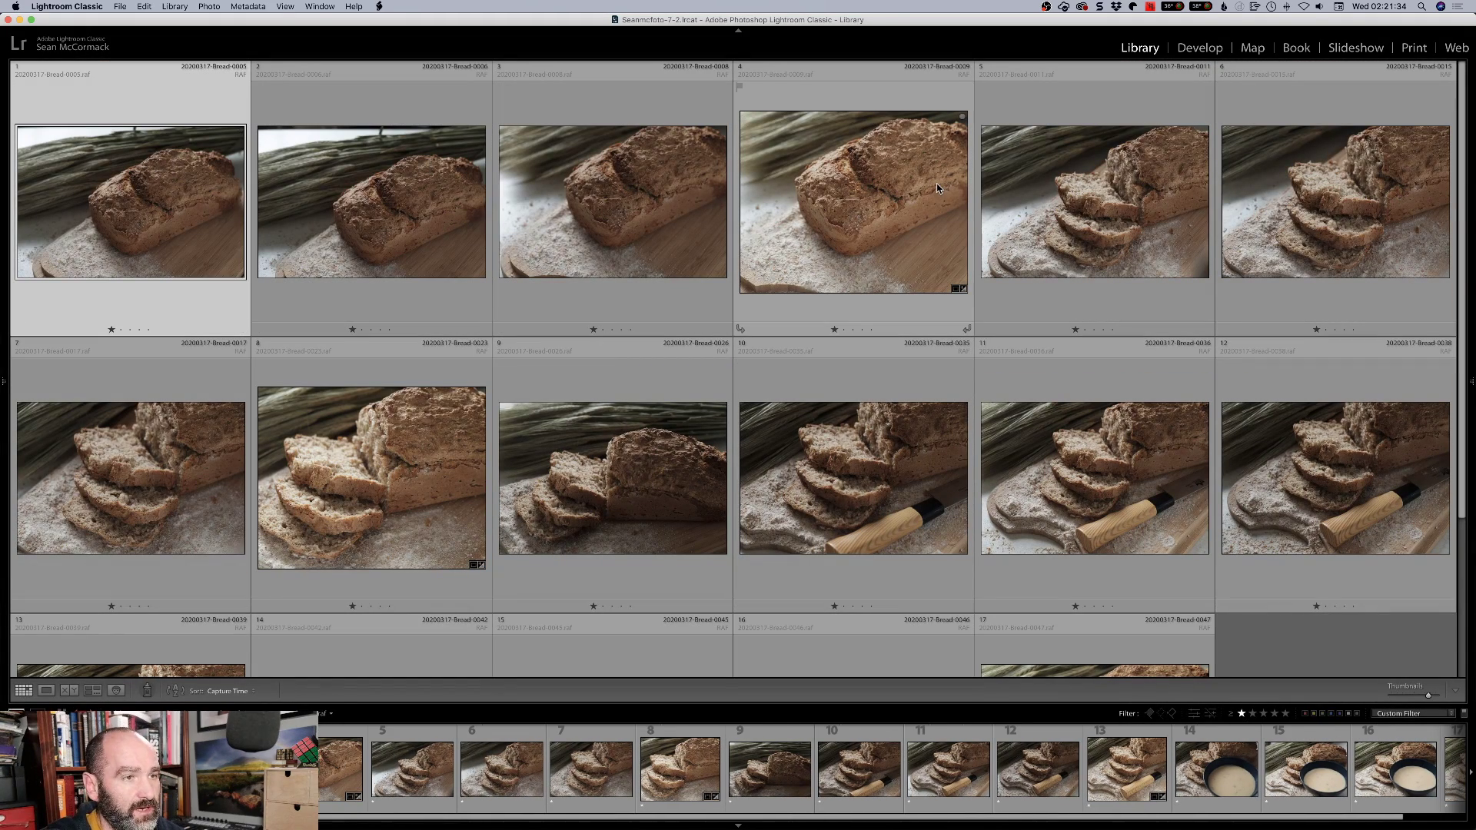
pyautogui.keyDown('shift'); pyautogui.click(893, 195); pyautogui.keyUp('shift')
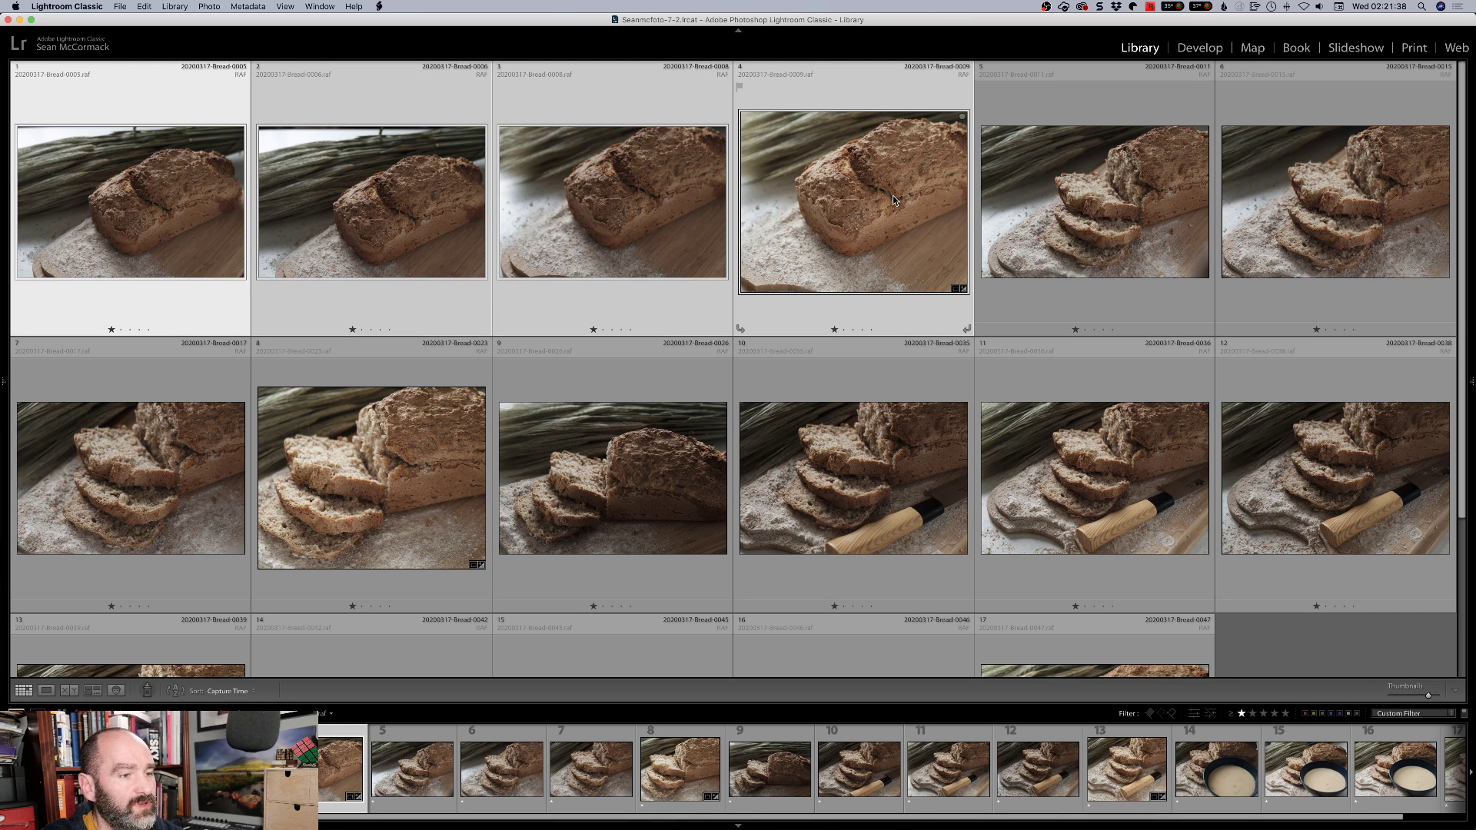
pyautogui.press('n')
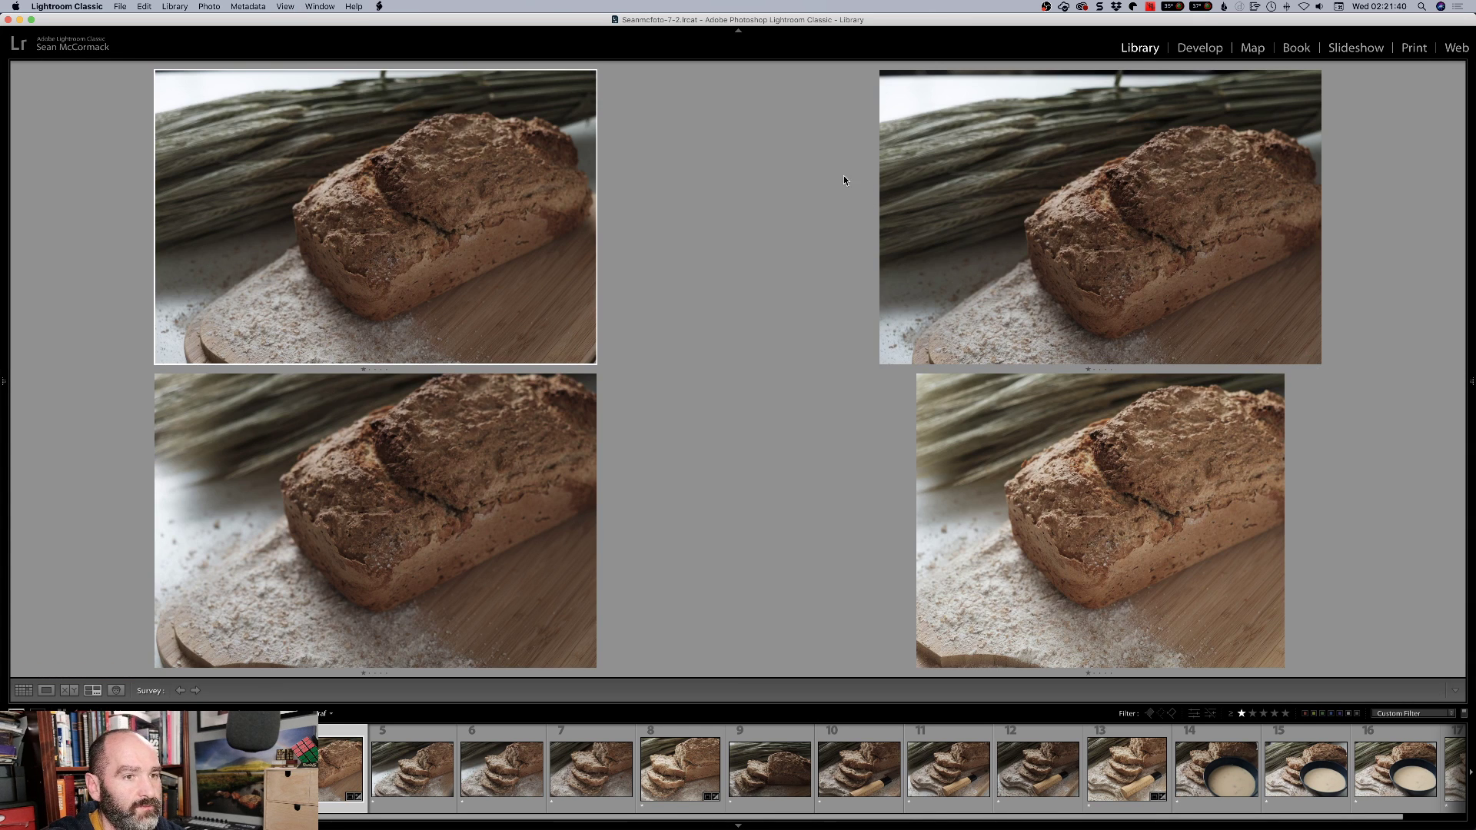
pyautogui.click(1106, 501)
pyautogui.press('2')
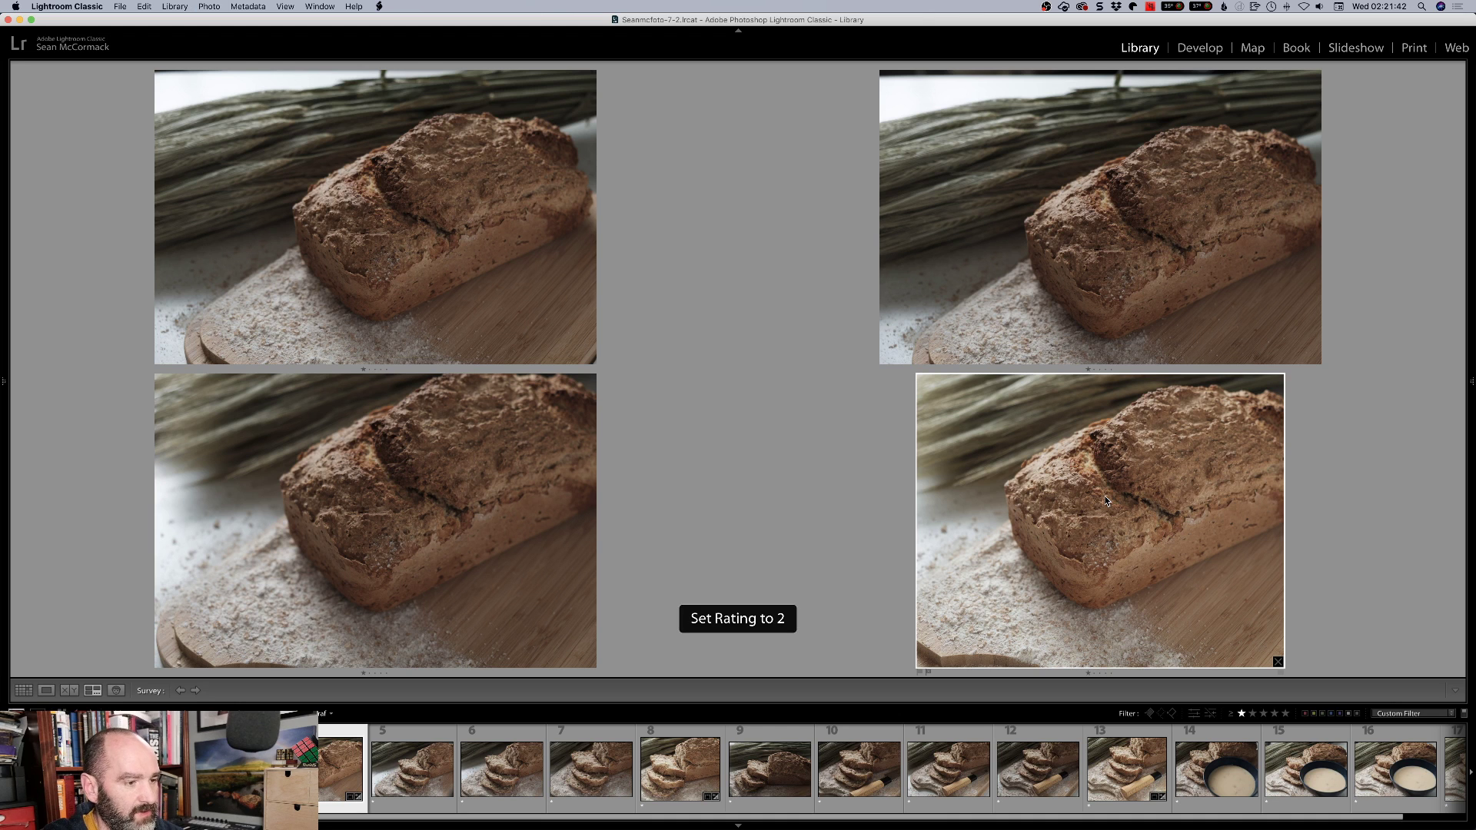
pyautogui.press('g')
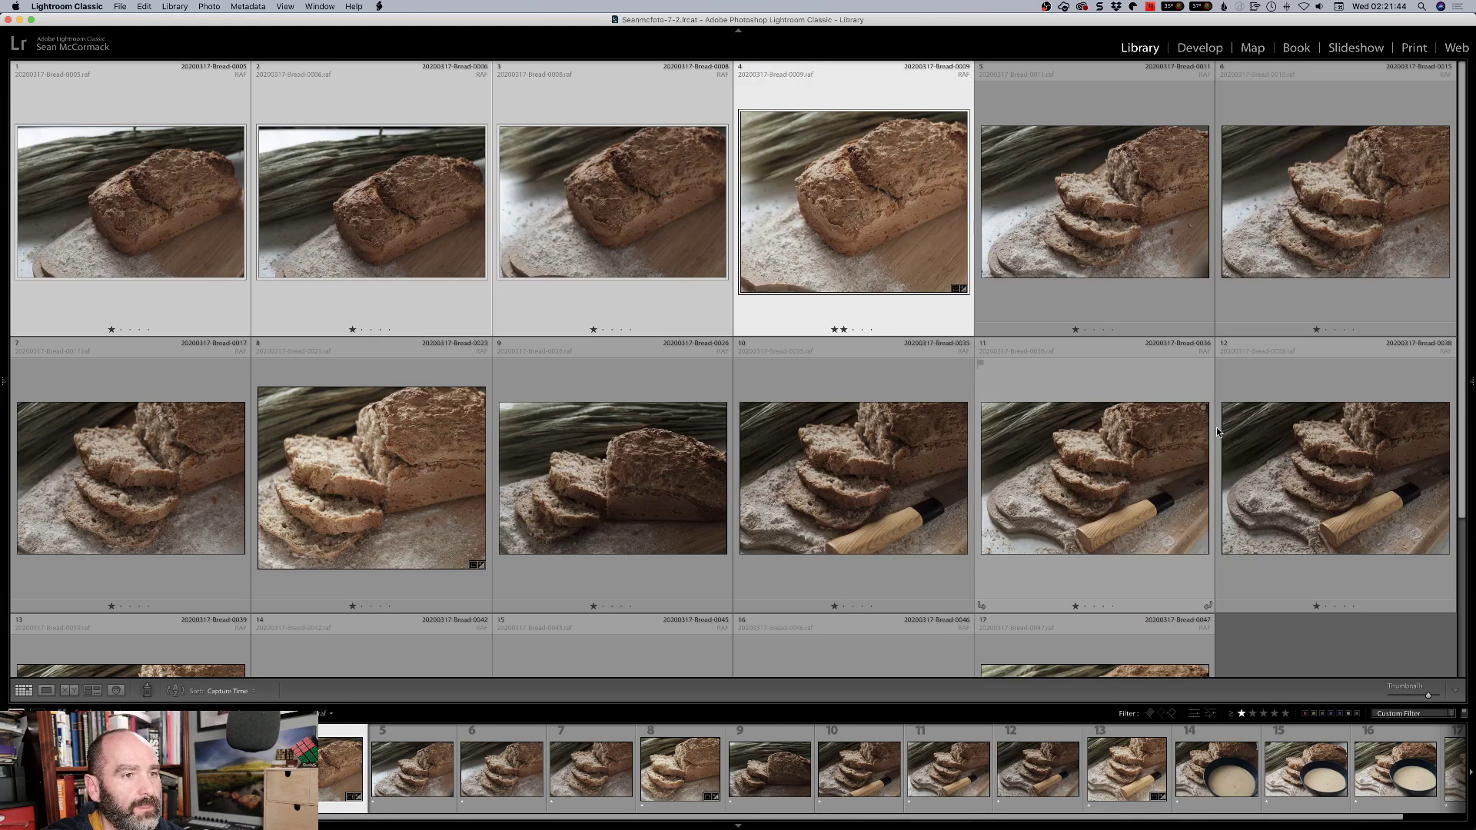
# Compare sliced-bread photos 5 through 8 in Survey view and rate photo 8 two stars, returning to the grid
pyautogui.click(1109, 238)
pyautogui.keyDown('shift'); pyautogui.click(451, 447); pyautogui.keyUp('shift')
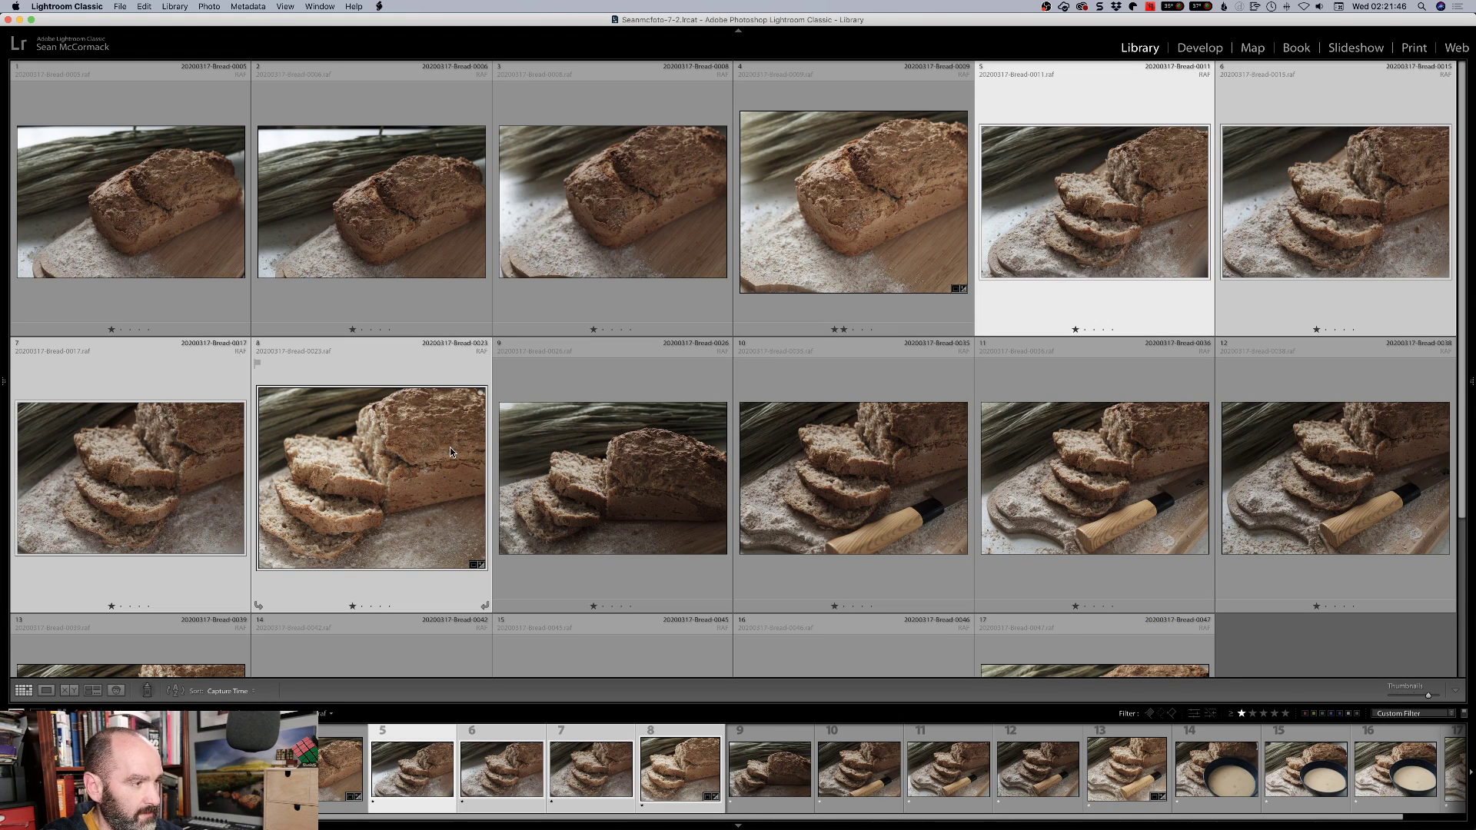
pyautogui.press('n')
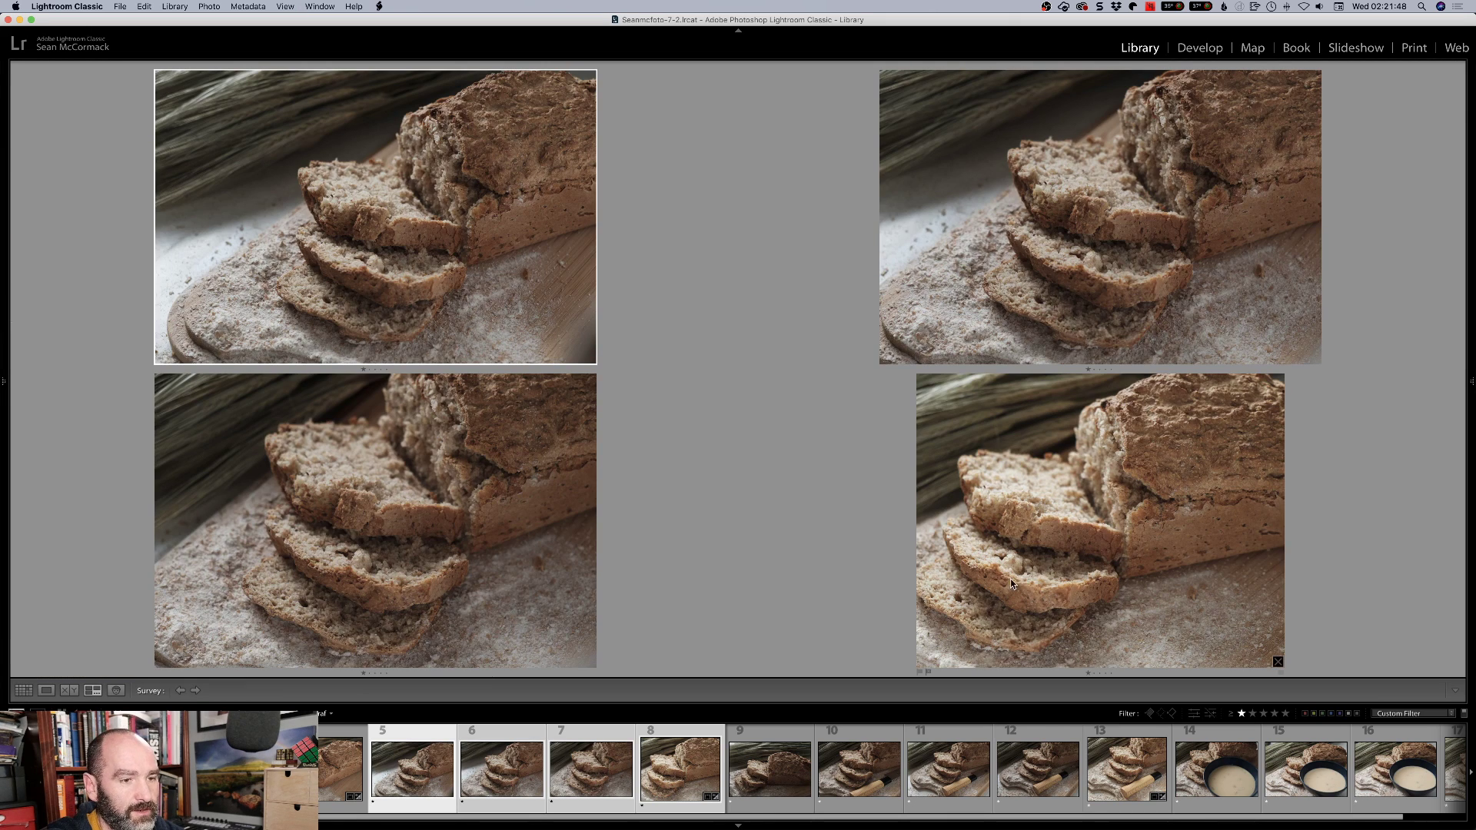
pyautogui.click(1027, 559)
pyautogui.press('2')
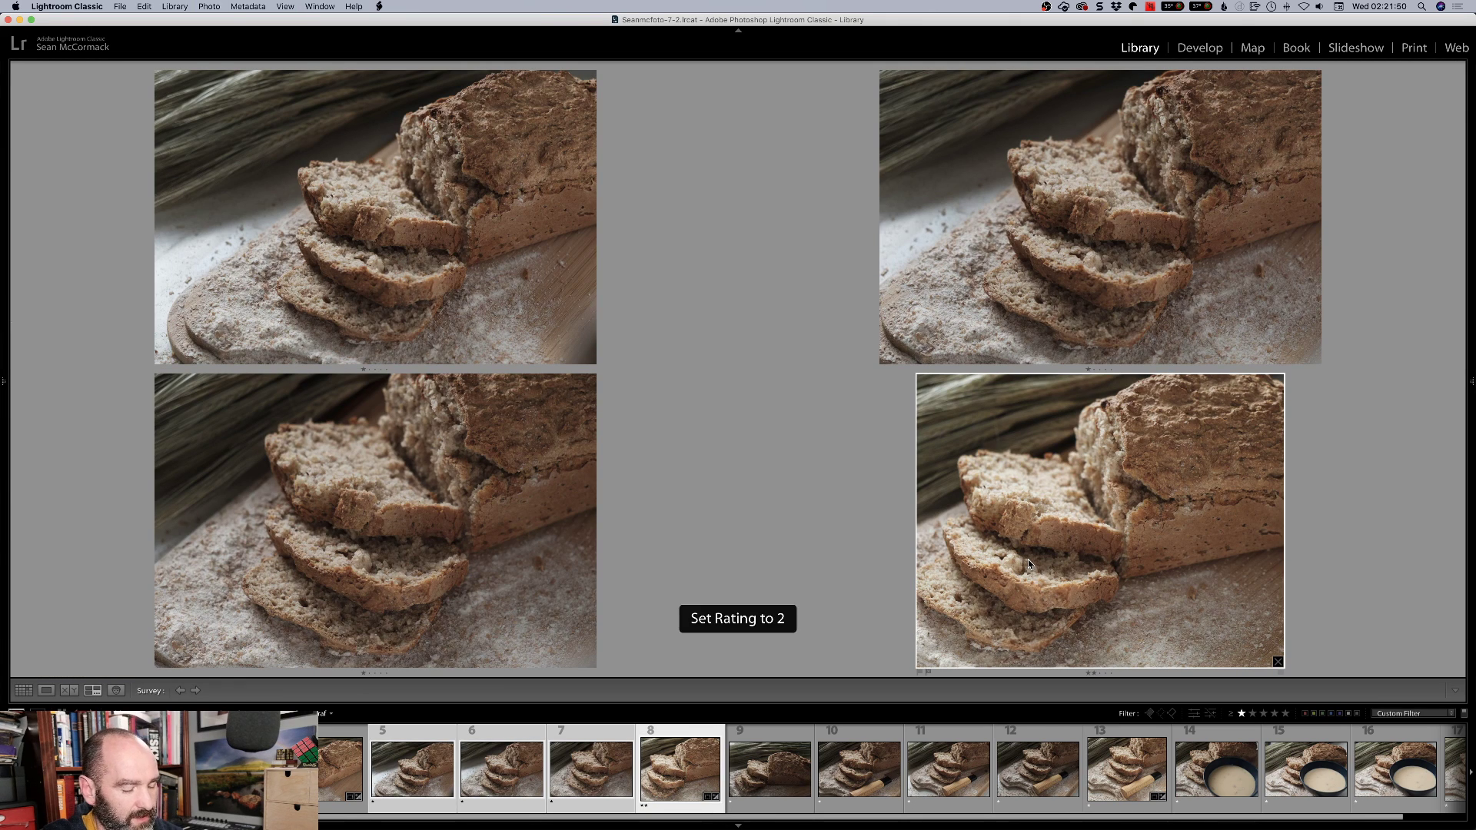
pyautogui.press('g')
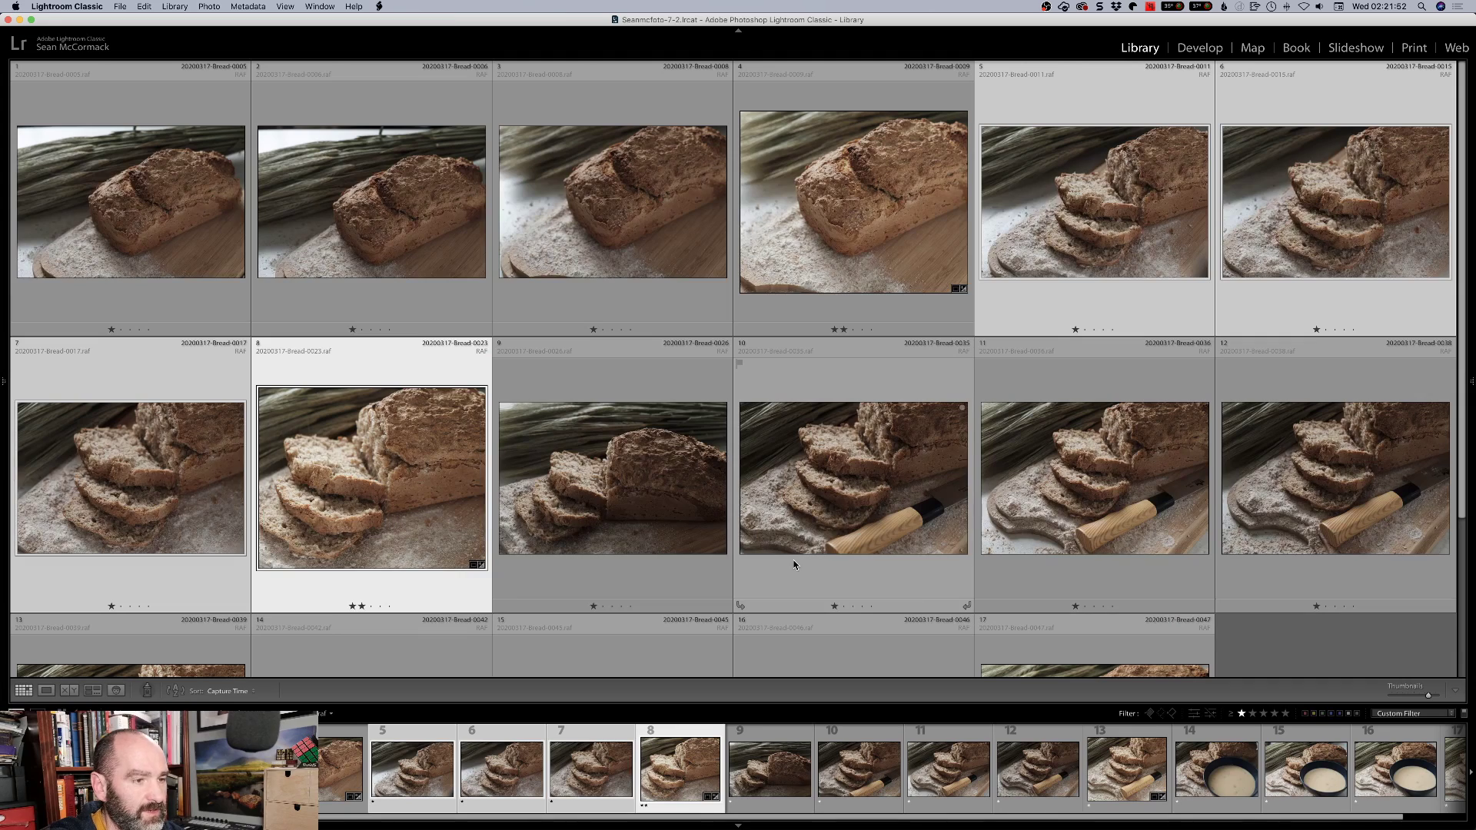
# Compare knife photos 10 through 13 in Survey view and rate photo 13 two stars, returning to the grid
pyautogui.click(842, 493)
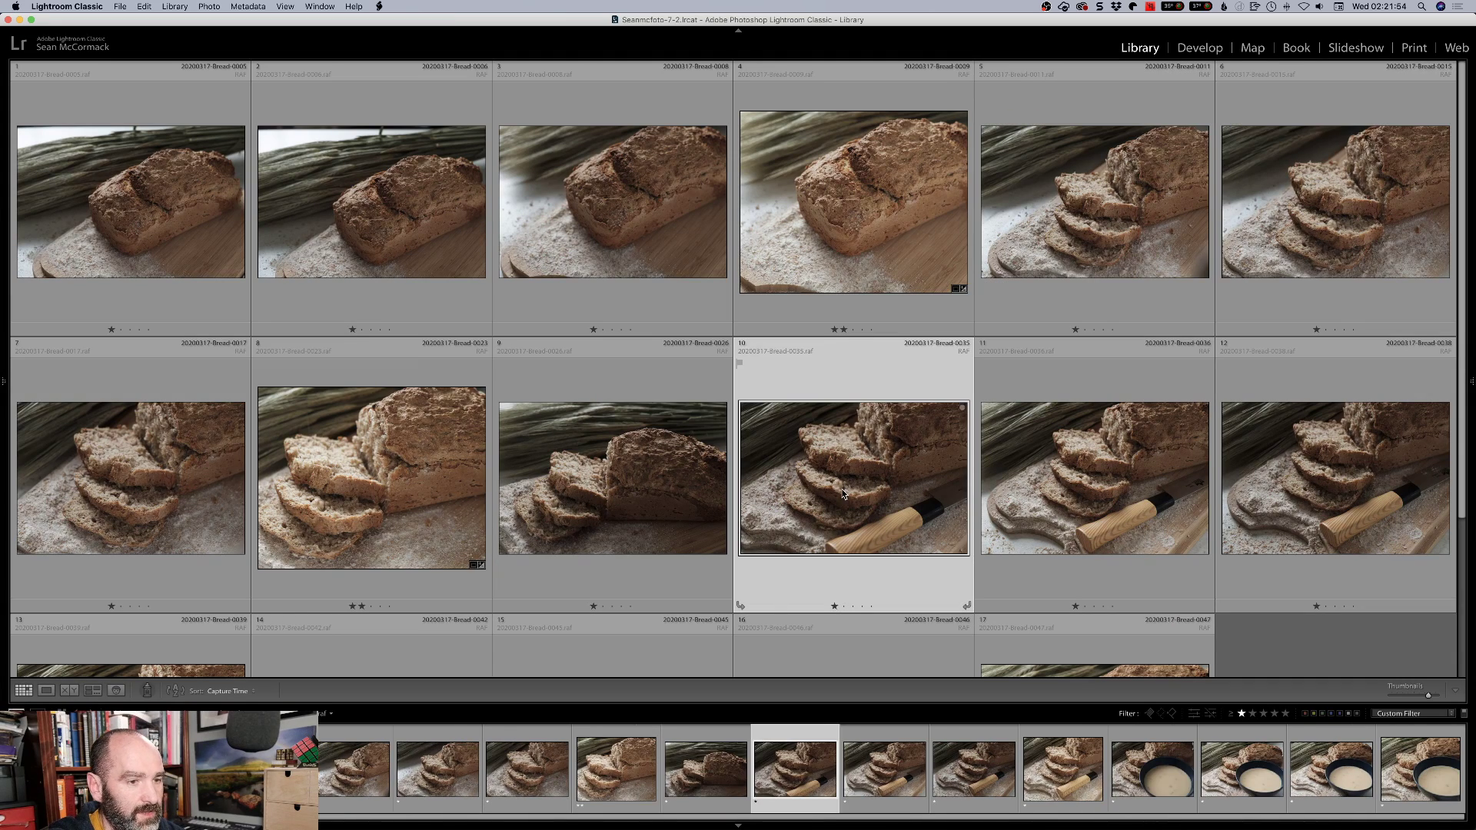
pyautogui.scroll(-3, 842, 493)
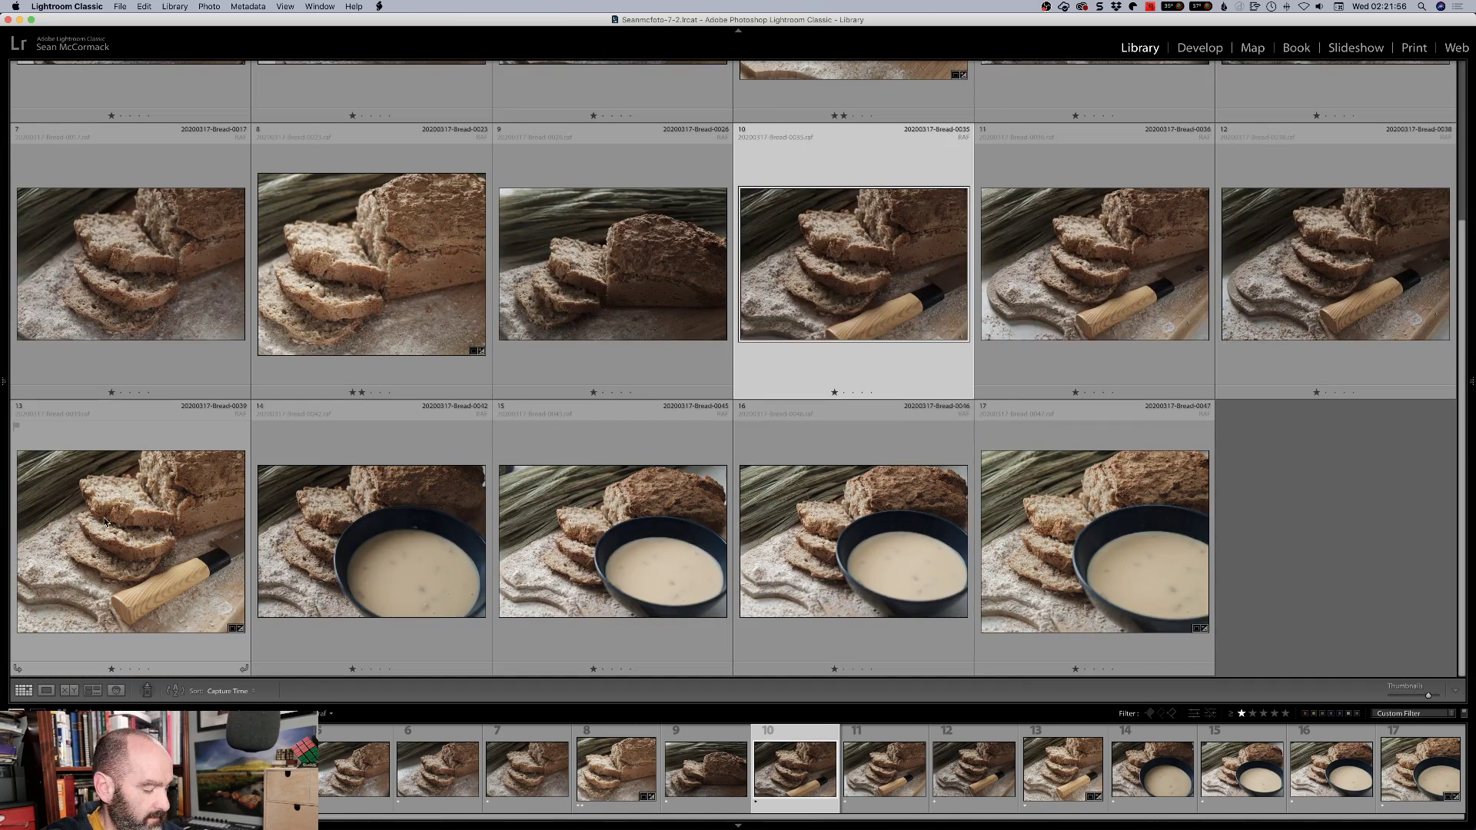
pyautogui.keyDown('shift'); pyautogui.click(116, 522); pyautogui.keyUp('shift')
pyautogui.press('n')
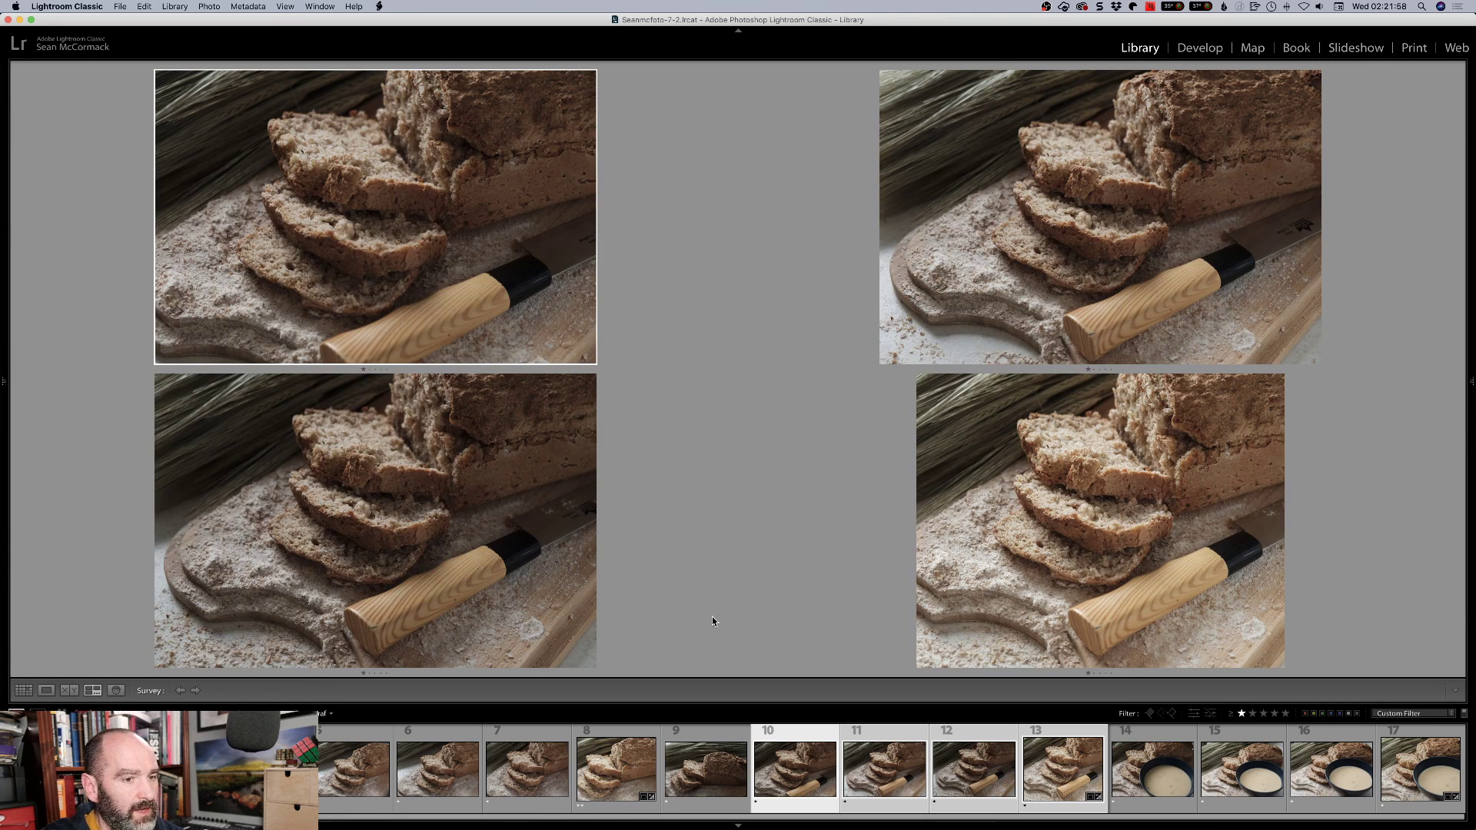
pyautogui.click(1021, 529)
pyautogui.press('2')
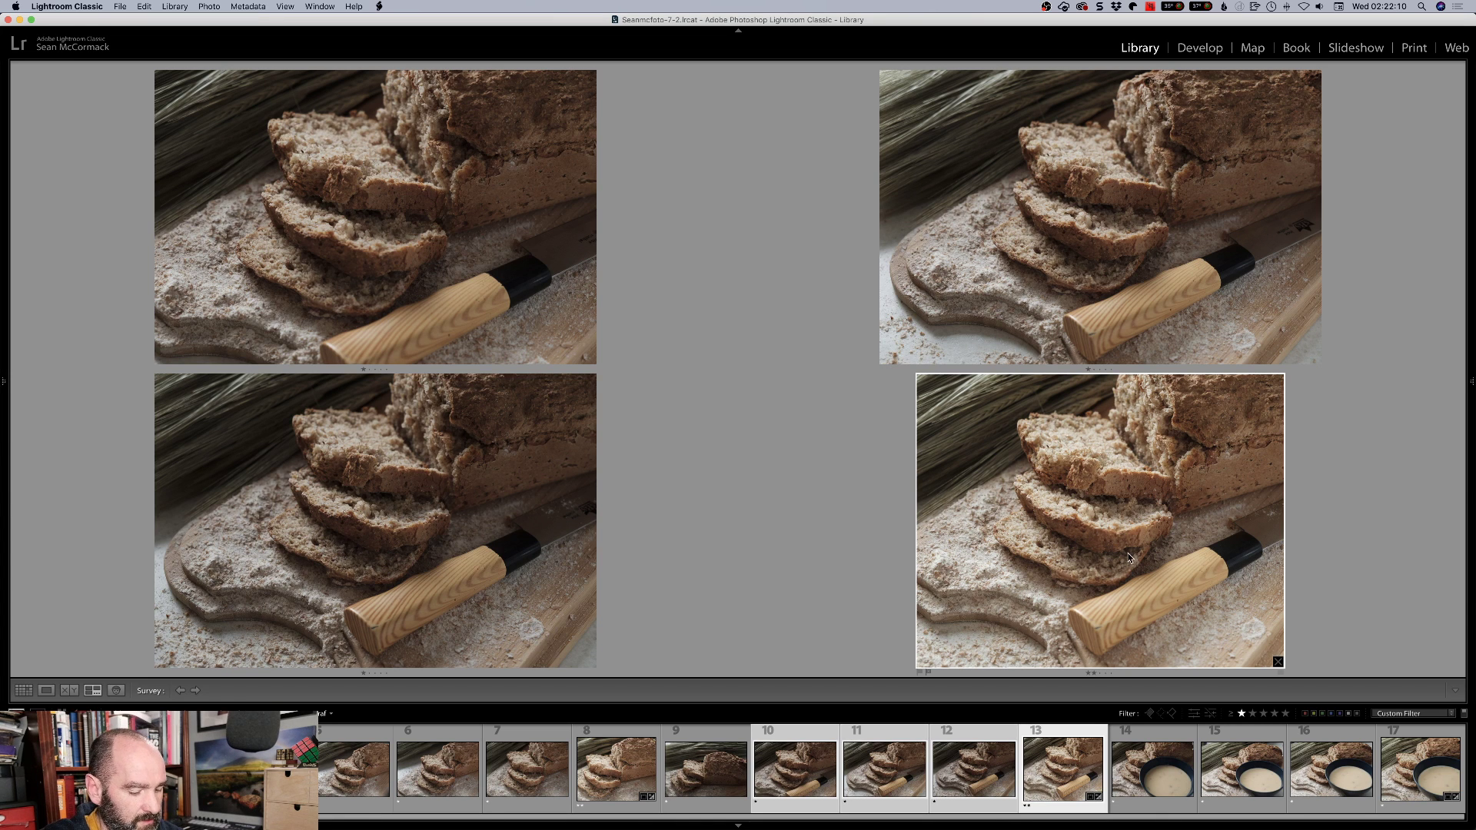
pyautogui.press('g')
# Select soup-bowl photos 14 through 17 and show them together in Survey view
pyautogui.press('Right')
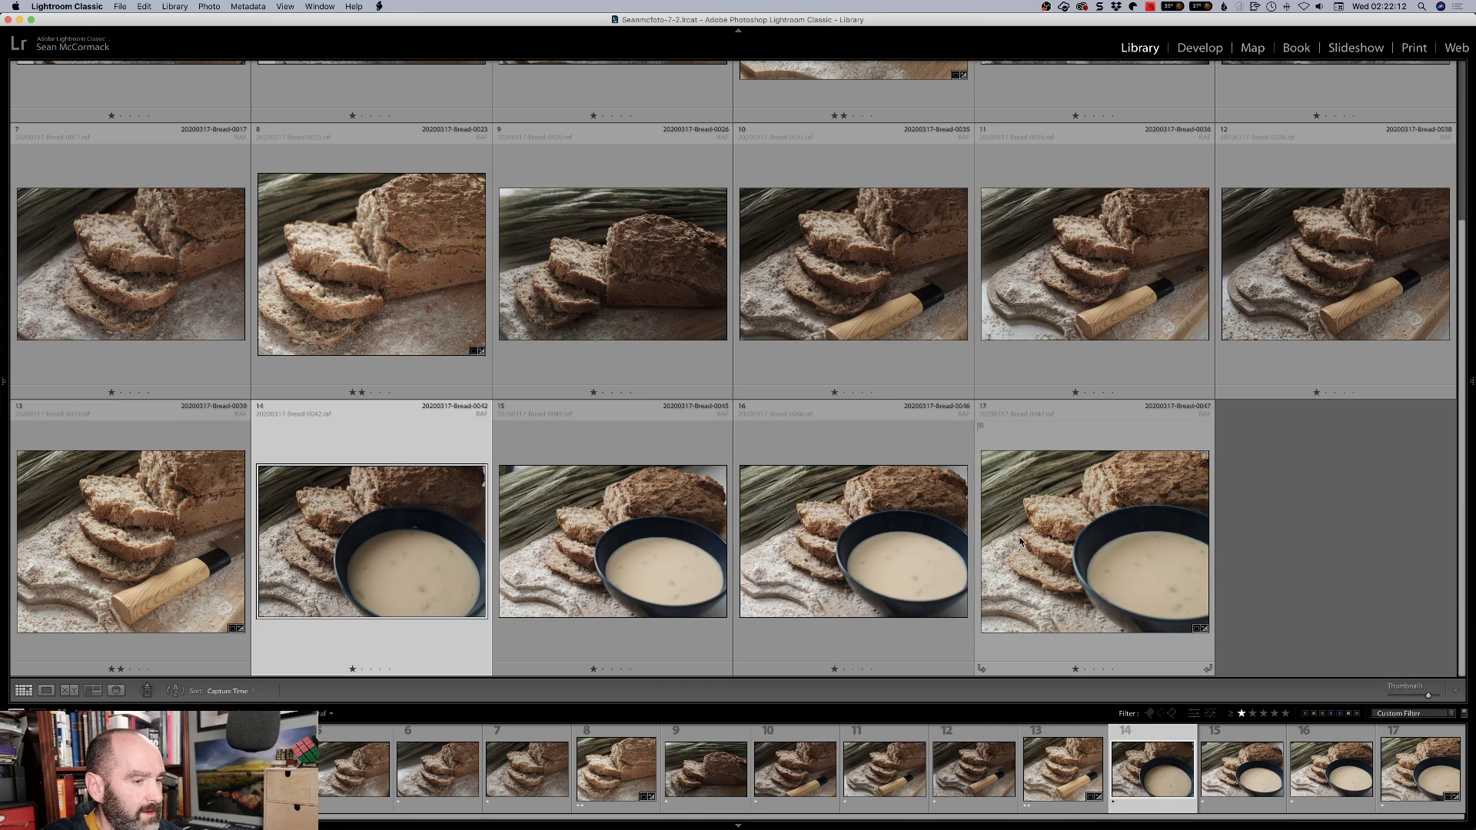
pyautogui.keyDown('shift'); pyautogui.click(1076, 553); pyautogui.keyUp('shift')
pyautogui.press('n')
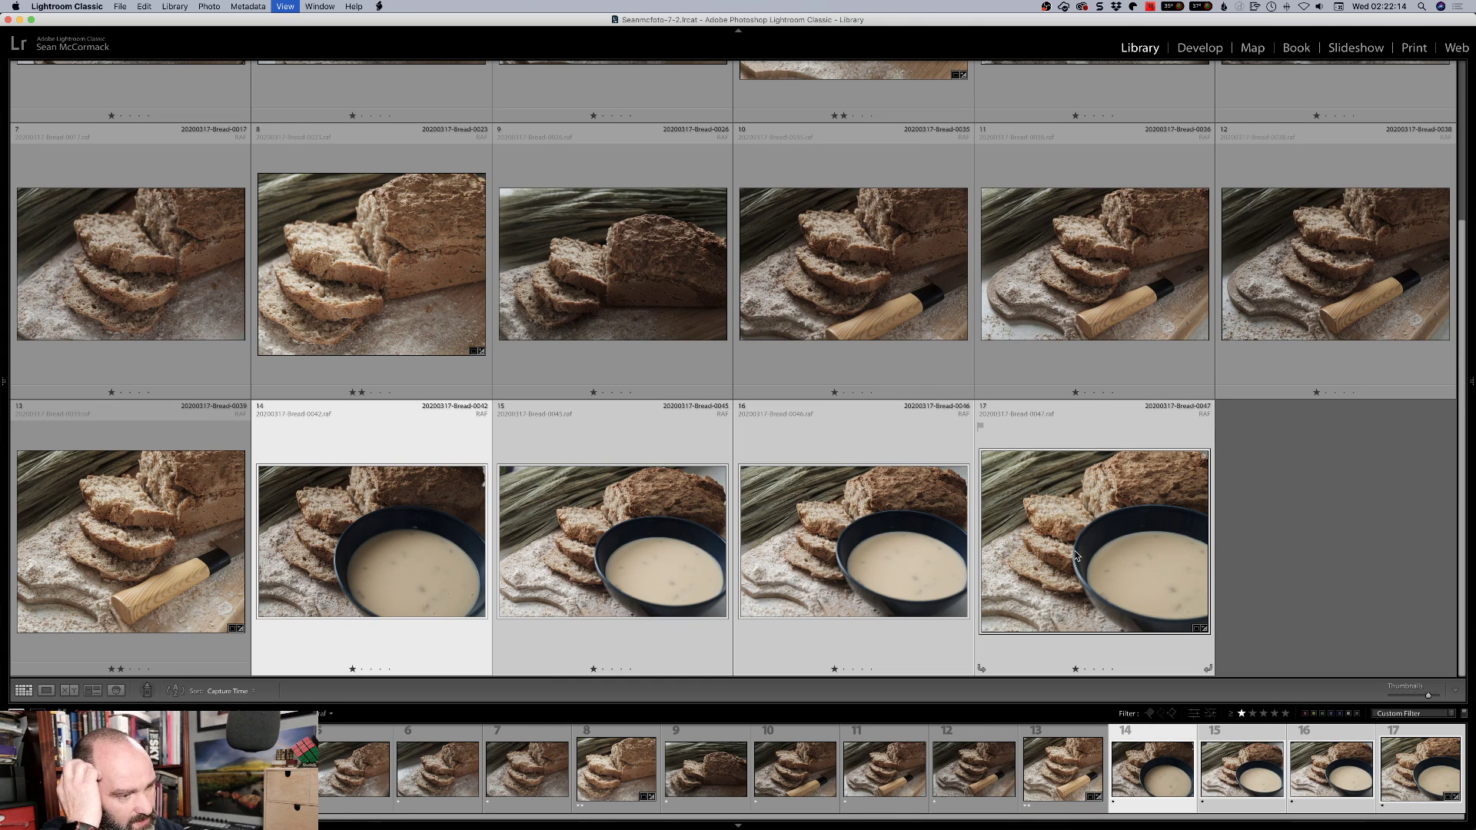
# Rate soup-bowl photo 17 two stars and filter the photos to two stars and higher
pyautogui.click(1078, 535)
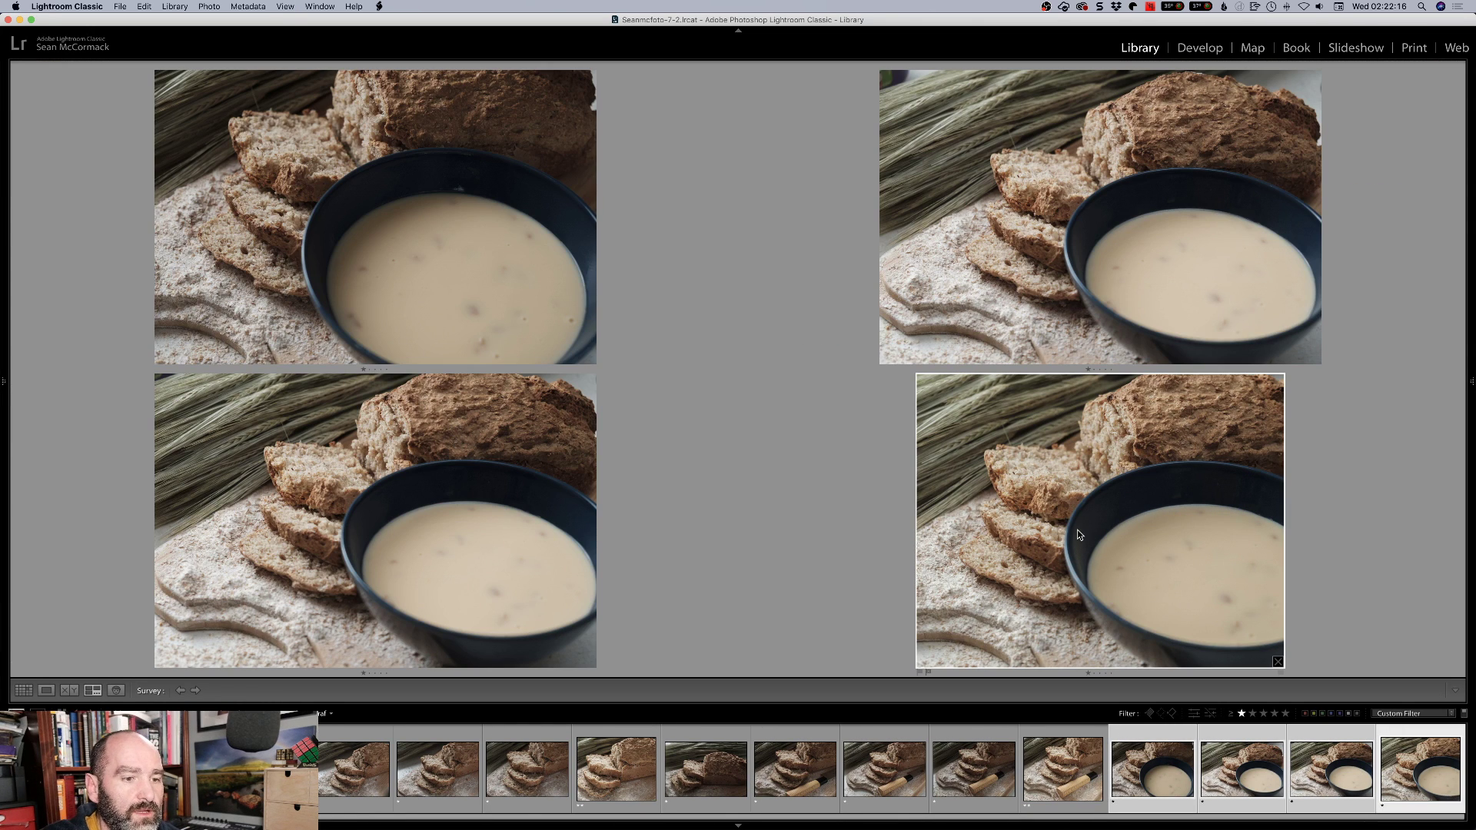
pyautogui.press('2')
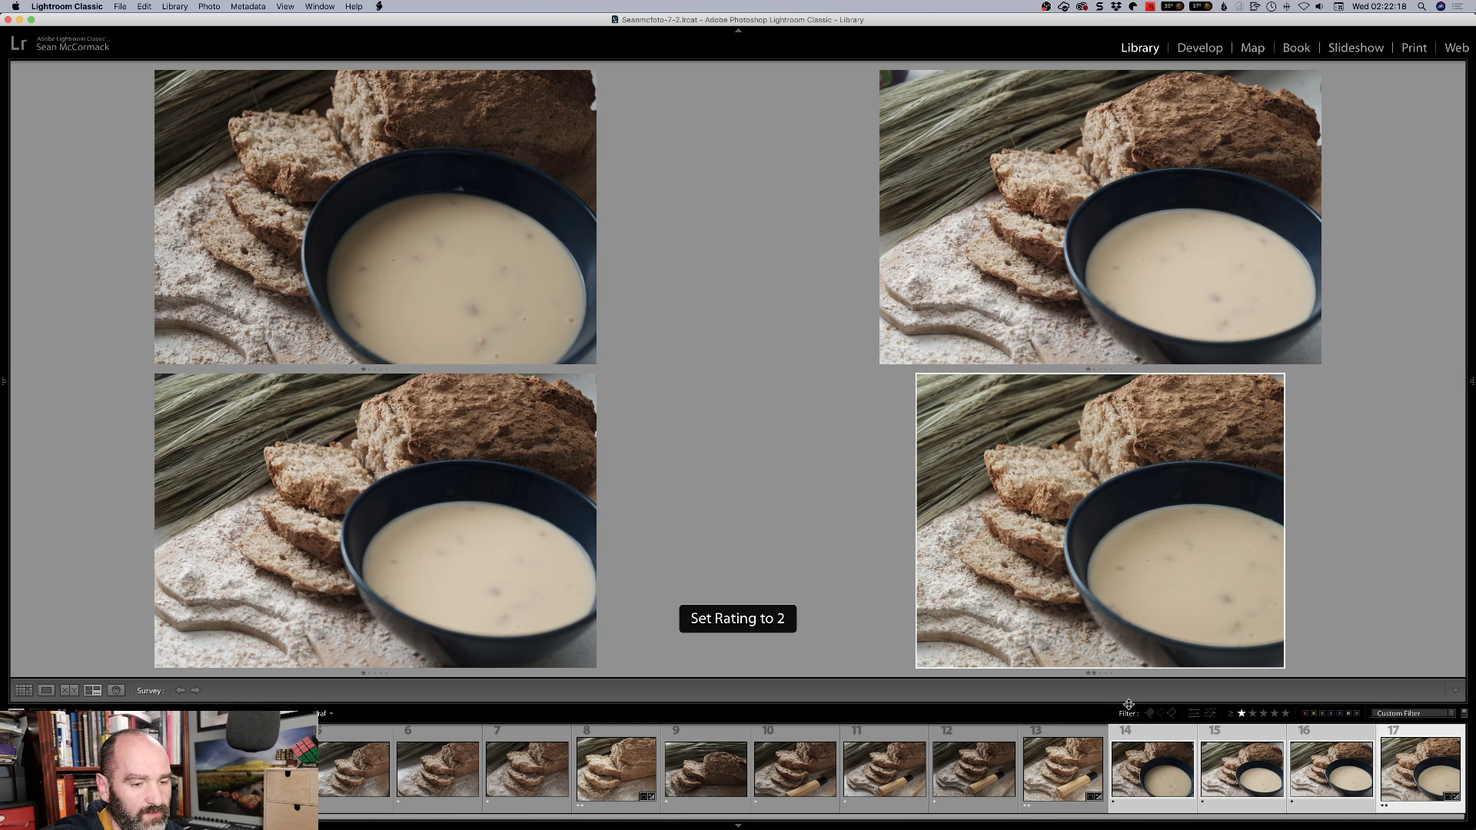
pyautogui.click(1252, 714)
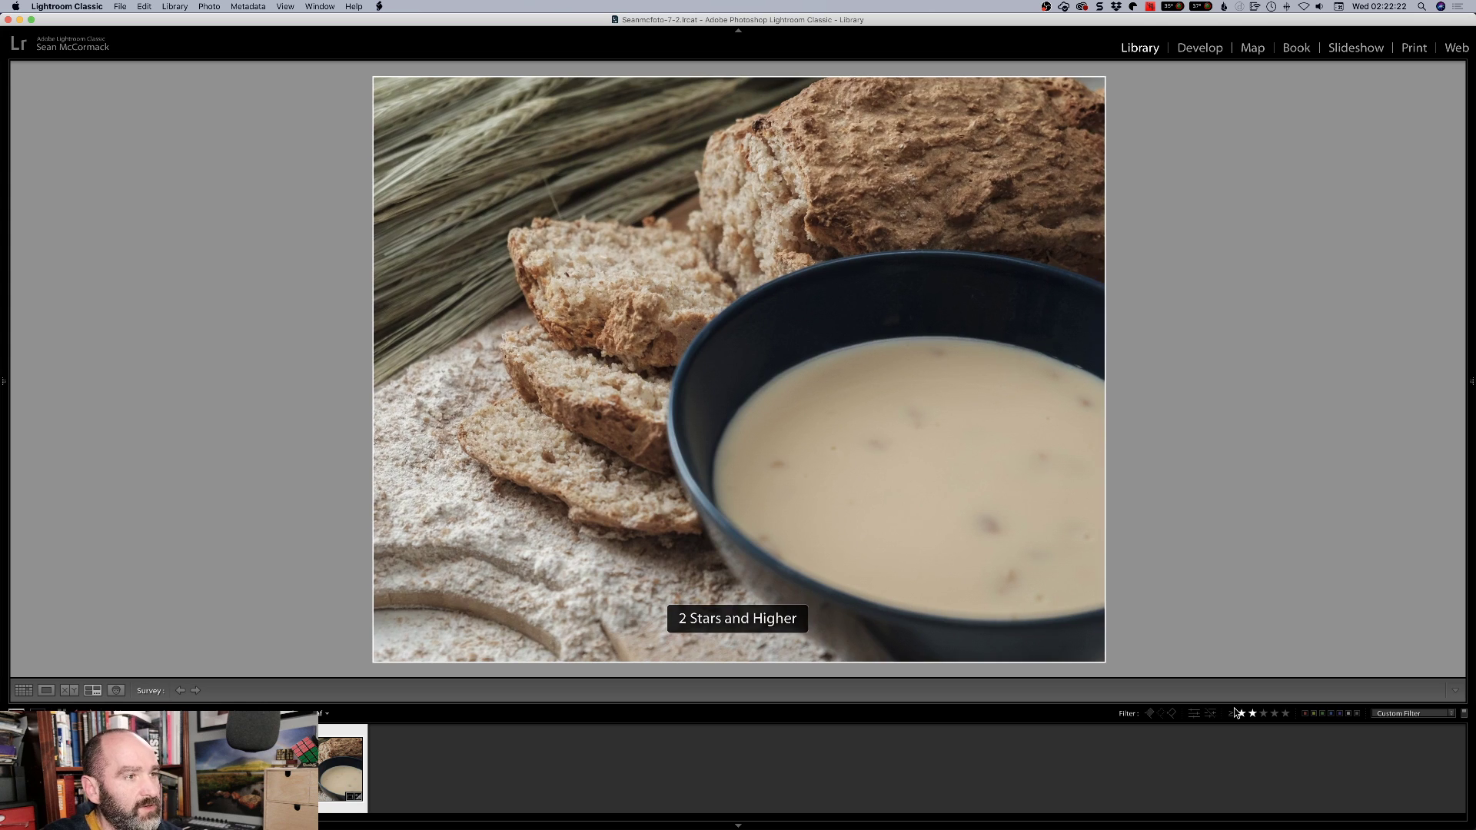